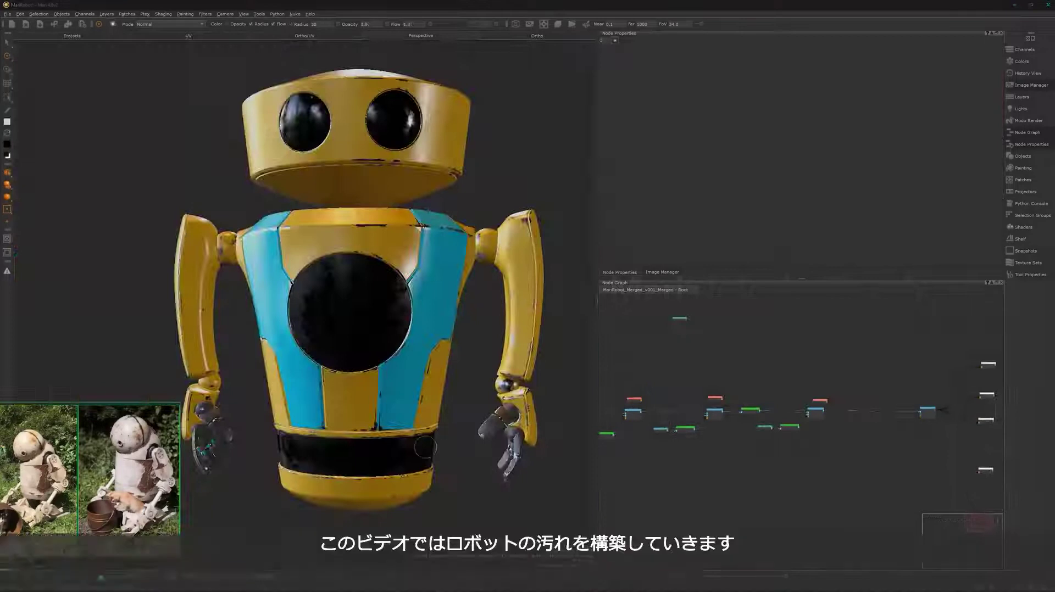
{"action": "left_click_drag", "start_coordinate": [427, 489], "coordinate": [427, 452], "text": "alt"}
{"action": "mouse_move", "coordinate": [400, 362]}
{"action": "middle_mouse_down", "text": "alt"}
{"action": "mouse_move", "coordinate": [394, 391]}
{"action": "mouse_move", "coordinate": [353, 360]}
{"action": "mouse_move", "coordinate": [393, 358]}
{"action": "middle_mouse_up", "text": "alt"}
{"action": "scroll", "coordinate": [369, 355], "scroll_direction": "up", "scroll_amount": 4}
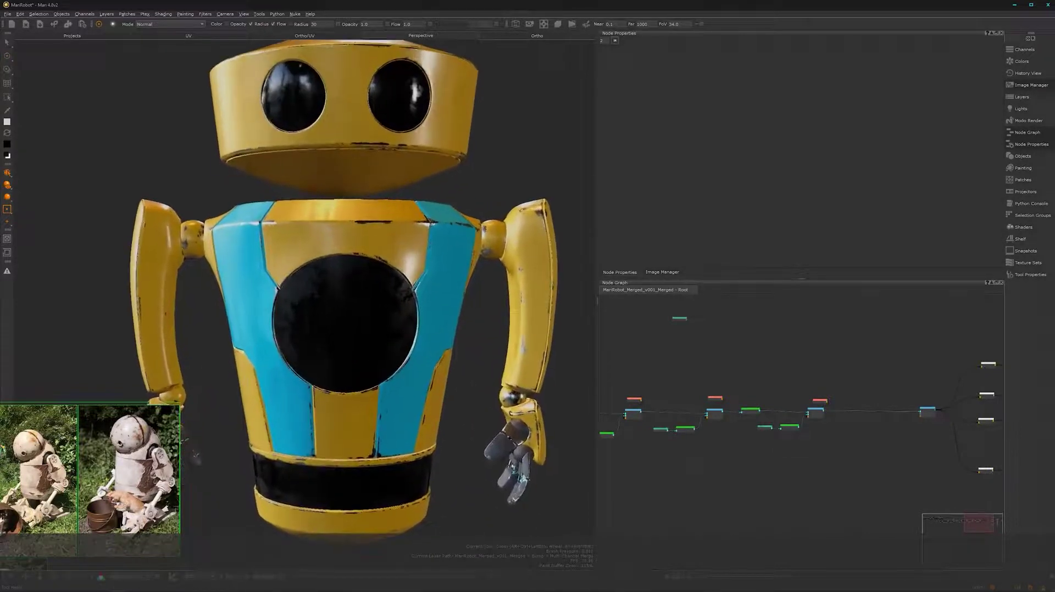
Step: Select the final merge node together with the output and shader nodes after it and move them further downstream to make room
{"action": "scroll", "coordinate": [786, 483], "scroll_direction": "down", "scroll_amount": 2}
{"action": "middle_click_drag", "start_coordinate": [750, 395], "coordinate": [784, 433]}
{"action": "right_click_drag", "start_coordinate": [820, 411], "coordinate": [803, 422], "text": "alt"}
{"action": "middle_click_drag", "start_coordinate": [814, 425], "coordinate": [699, 436]}
{"action": "left_click_drag", "start_coordinate": [934, 391], "coordinate": [780, 536]}
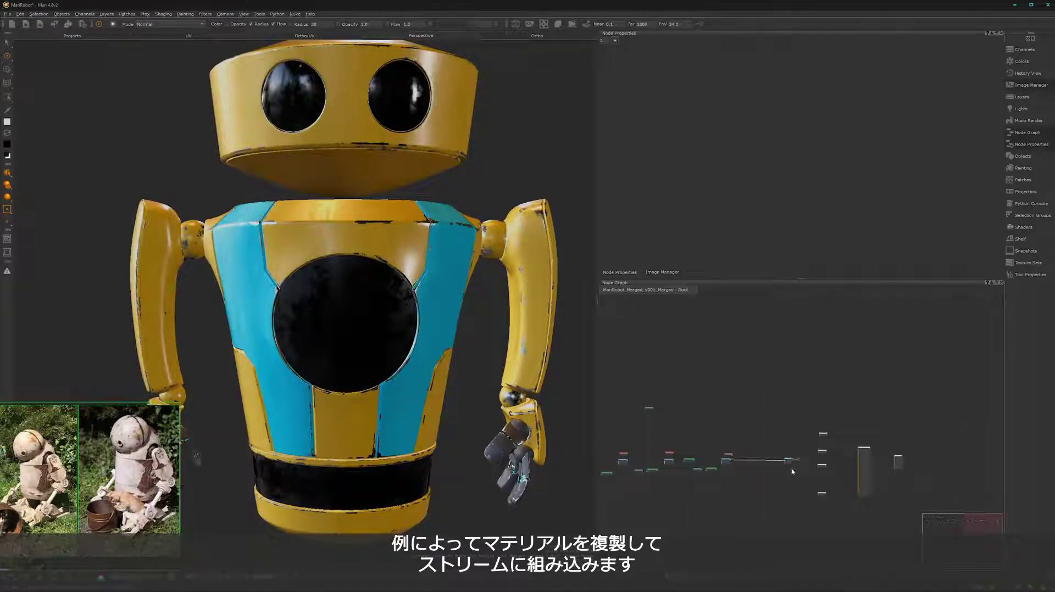
{"action": "left_click_drag", "start_coordinate": [792, 461], "coordinate": [879, 466]}
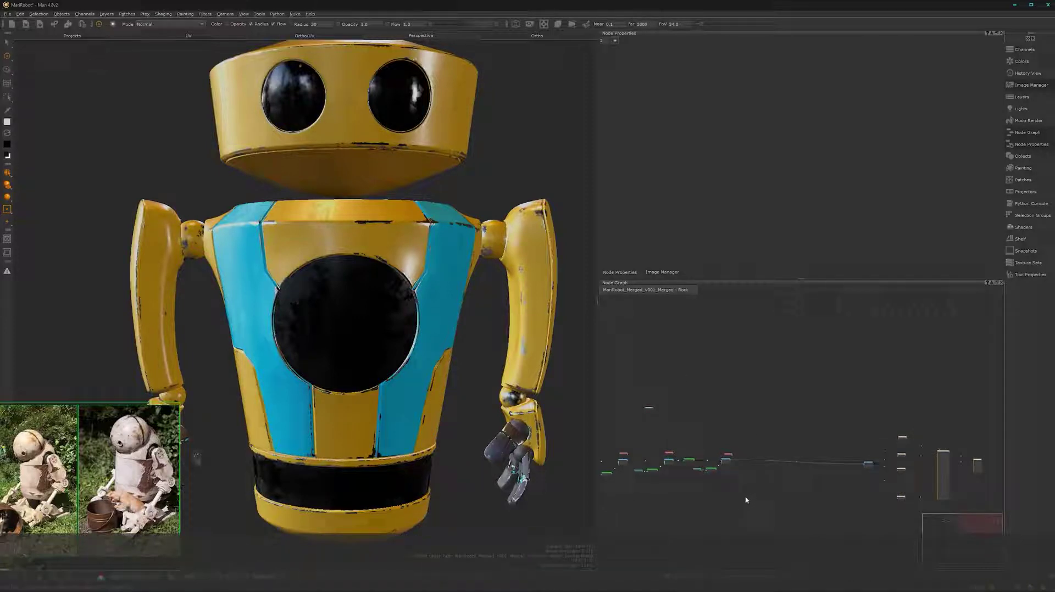
Step: Add a Material node below the open stretch of the stream and rename it Dirt
{"action": "scroll", "coordinate": [769, 484], "scroll_direction": "up", "scroll_amount": 4}
{"action": "scroll", "coordinate": [799, 430], "scroll_direction": "up", "scroll_amount": 3}
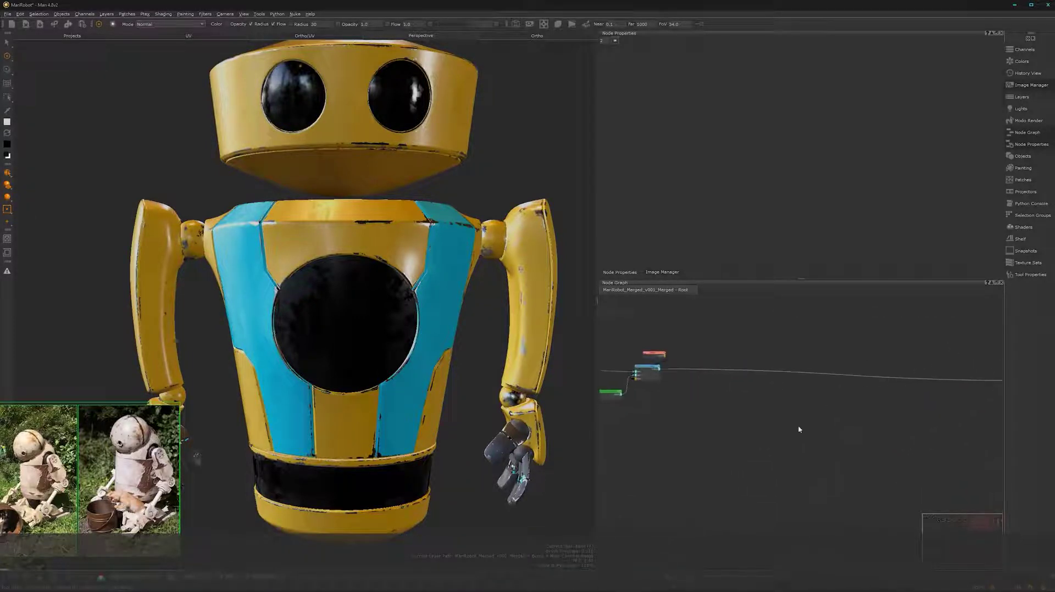
{"action": "key", "text": "p"}
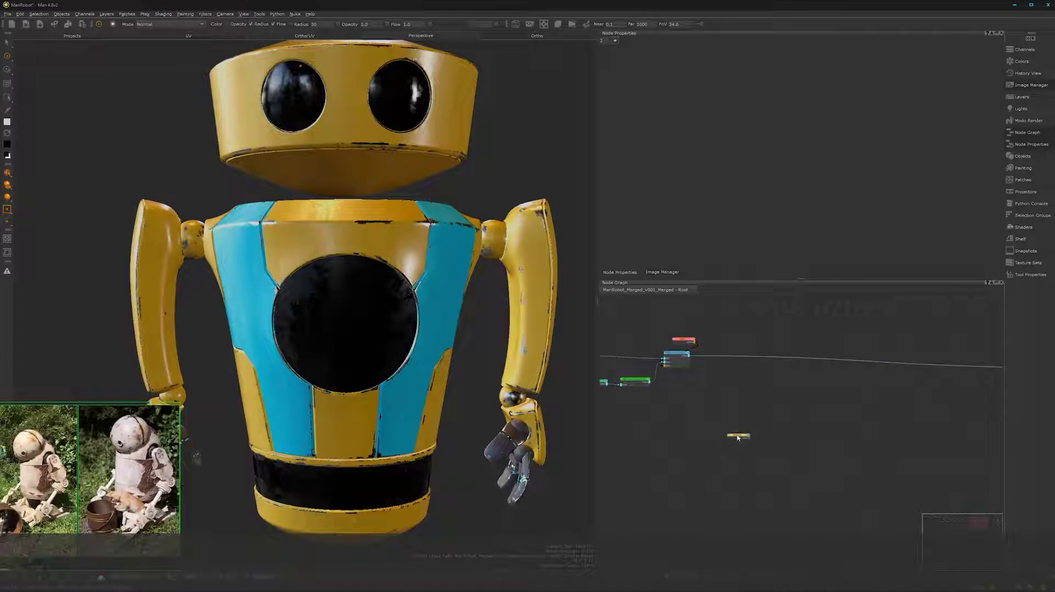
{"action": "double_click", "coordinate": [738, 437]}
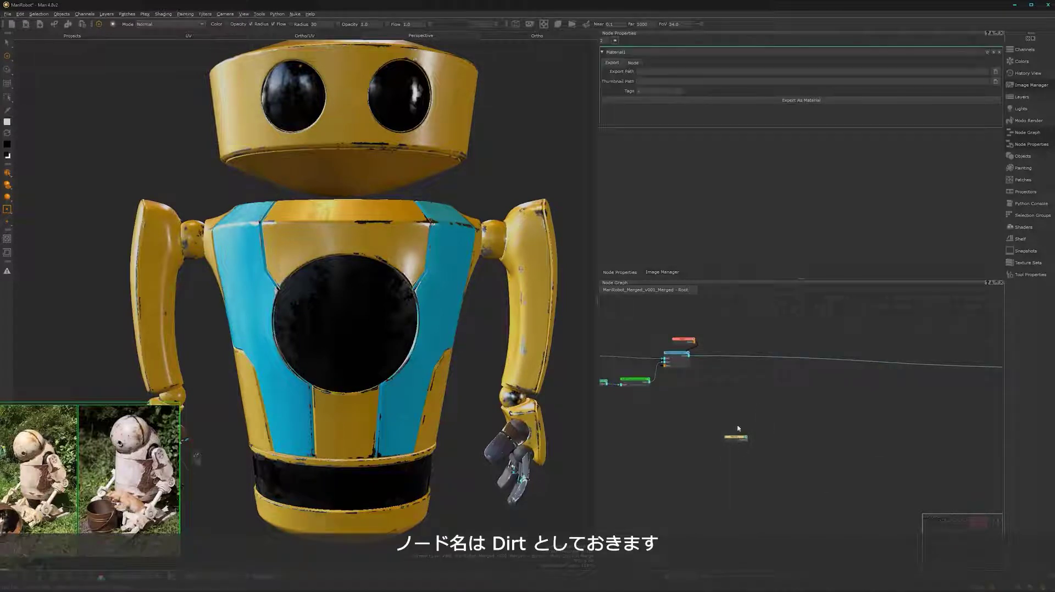
{"action": "double_click", "coordinate": [627, 51]}
{"action": "type", "text": "Dirt"}
{"action": "left_click_drag", "start_coordinate": [739, 439], "coordinate": [719, 401]}
{"action": "key", "text": "Return"}
Step: Create a Multi-Channel Merge node beside the Dirt material using the Arnold Standard Surface shader model
{"action": "right_click_drag", "start_coordinate": [745, 435], "coordinate": [796, 402], "text": "alt"}
{"action": "middle_click_drag", "start_coordinate": [796, 402], "coordinate": [801, 427]}
{"action": "left_click", "coordinate": [778, 395]}
{"action": "key", "text": "Tab"}
{"action": "type", "text": "mer"}
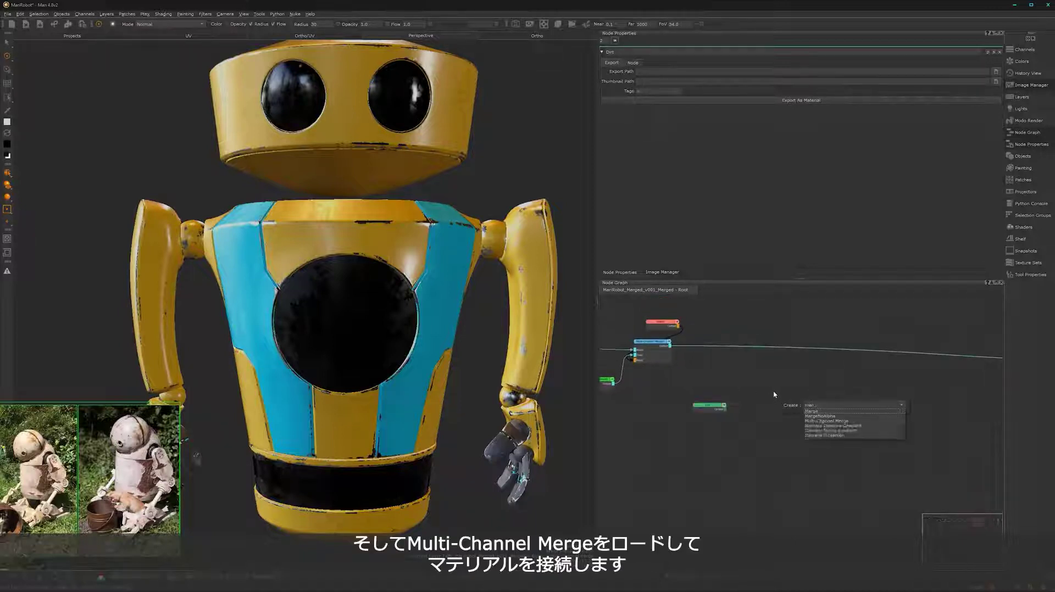
{"action": "type", "text": "g"}
{"action": "left_click", "coordinate": [828, 421]}
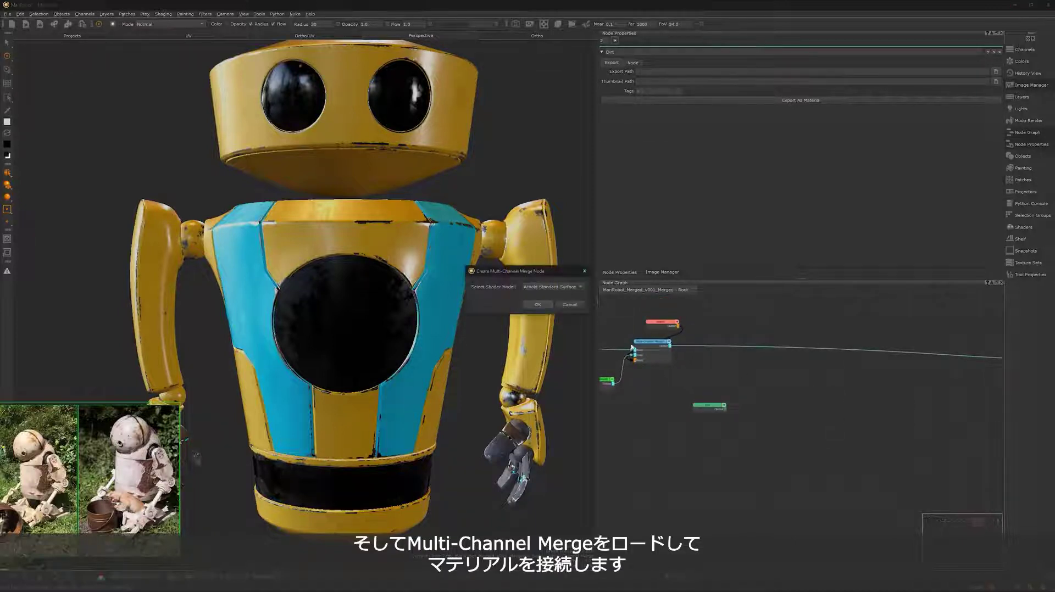
{"action": "left_click", "coordinate": [540, 303]}
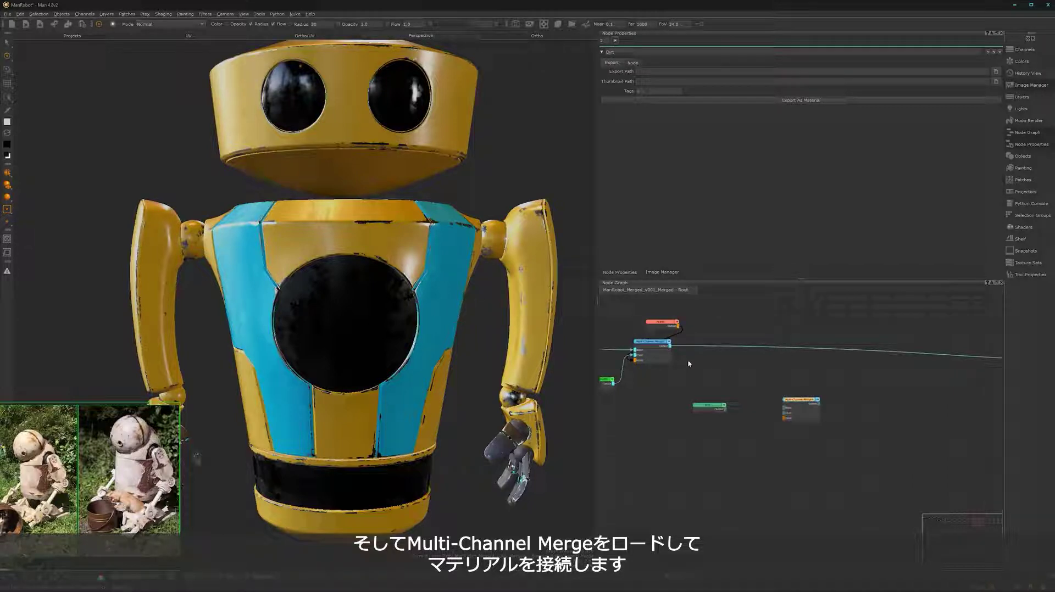
Step: Insert the new merge into the stream, with the previous merge as Base, Dirt as Over, and its output feeding the downstream nodes
{"action": "left_click_drag", "start_coordinate": [670, 346], "coordinate": [784, 408]}
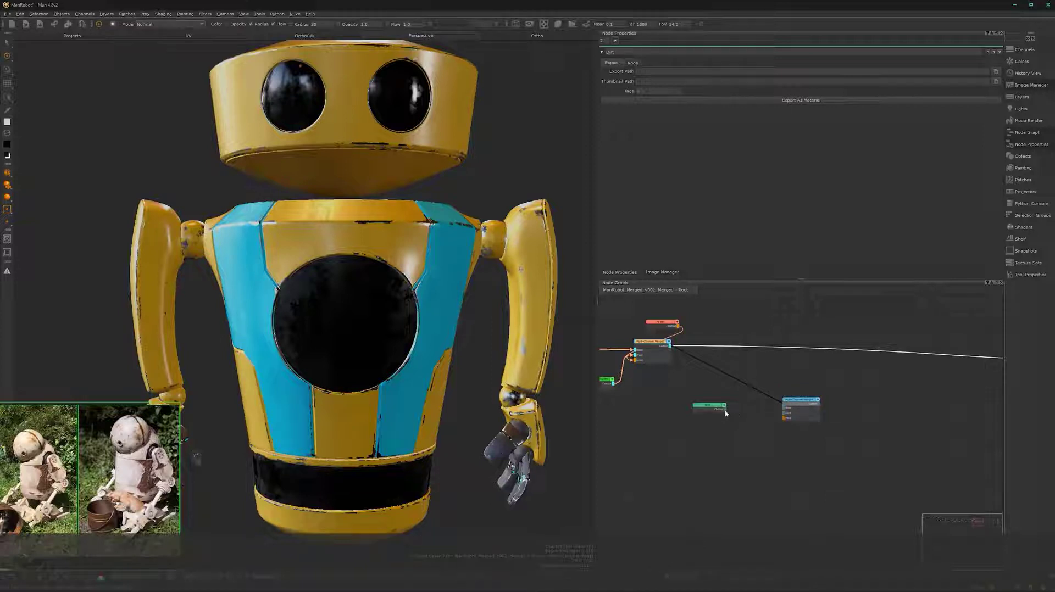
{"action": "left_click_drag", "start_coordinate": [713, 406], "coordinate": [785, 414]}
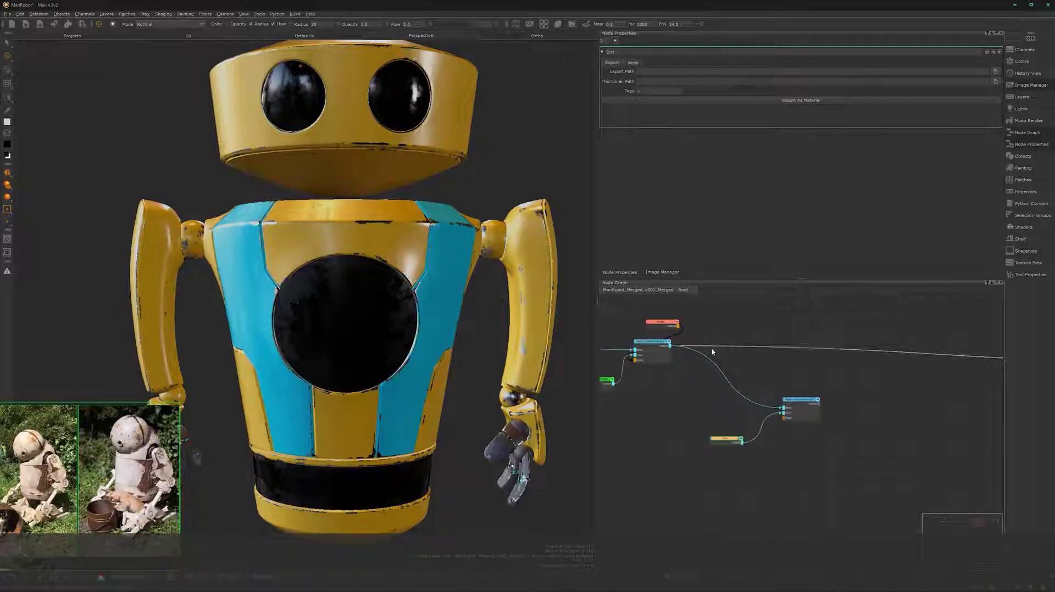
{"action": "right_click_drag", "start_coordinate": [740, 371], "coordinate": [819, 311], "text": "alt"}
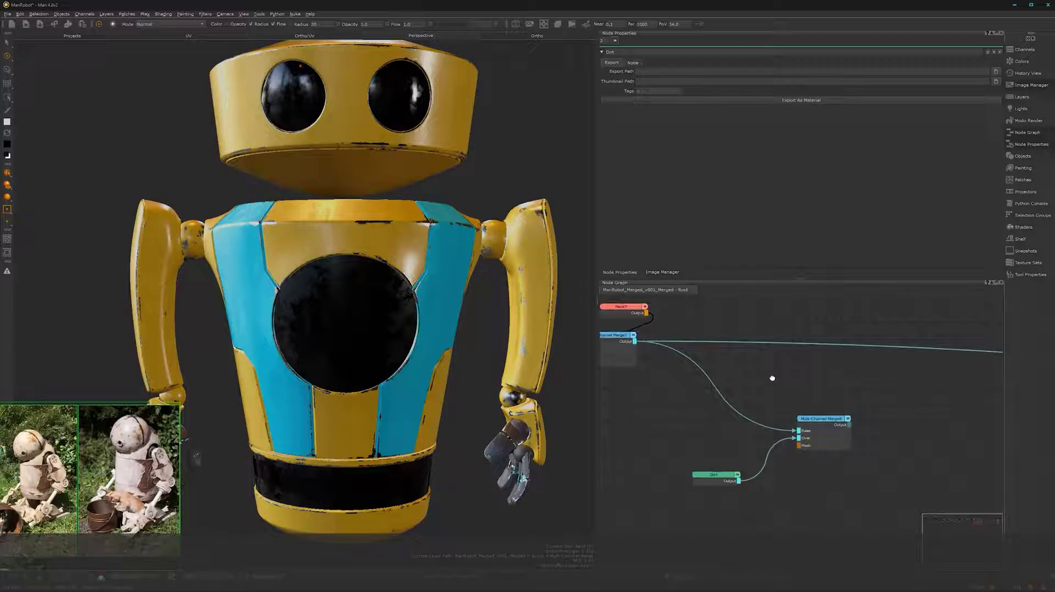
{"action": "middle_click_drag", "start_coordinate": [772, 378], "coordinate": [729, 374]}
{"action": "left_click_drag", "start_coordinate": [654, 342], "coordinate": [803, 423]}
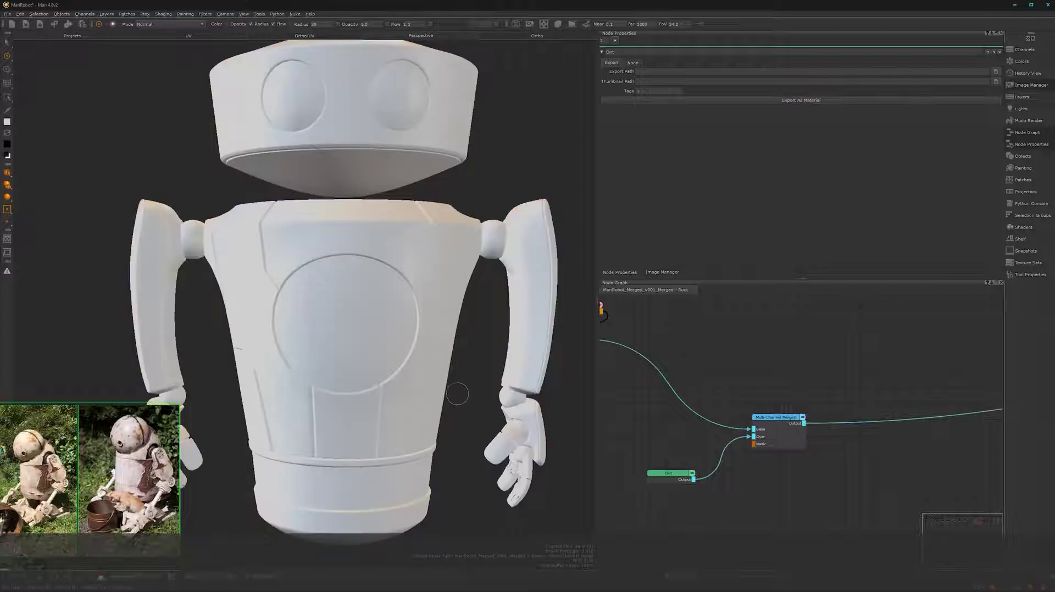
{"action": "right_click_drag", "start_coordinate": [821, 414], "coordinate": [659, 419], "text": "alt"}
{"action": "key", "text": "p"}
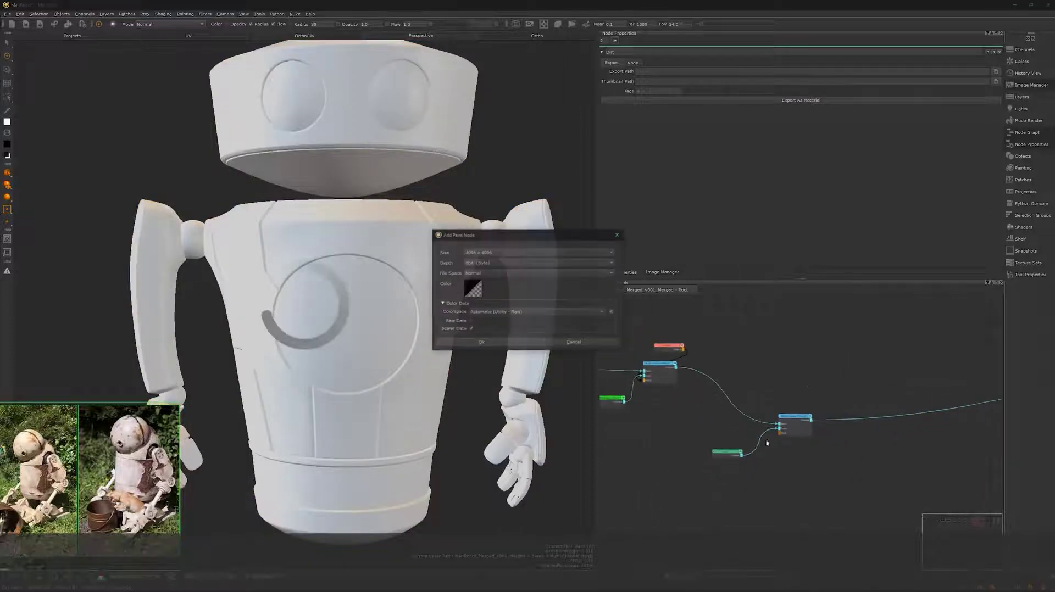
{"action": "left_click", "coordinate": [617, 237]}
Step: Move the Dirt material and its Multi-Channel Merge together so they line up with the main stream
{"action": "mouse_move", "coordinate": [806, 383]}
{"action": "left_mouse_down"}
{"action": "mouse_move", "coordinate": [758, 431]}
{"action": "mouse_move", "coordinate": [753, 467]}
{"action": "left_mouse_up"}
{"action": "left_click_drag", "start_coordinate": [795, 419], "coordinate": [834, 366]}
{"action": "right_click_drag", "start_coordinate": [759, 349], "coordinate": [751, 337], "text": "alt"}
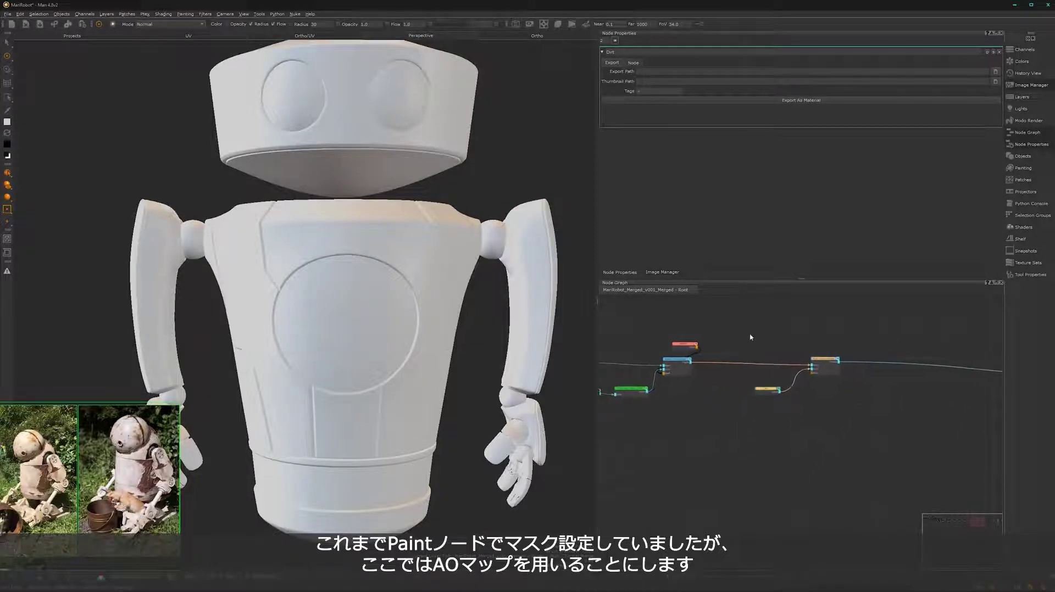
{"action": "middle_click_drag", "start_coordinate": [748, 339], "coordinate": [730, 416], "text": "alt"}
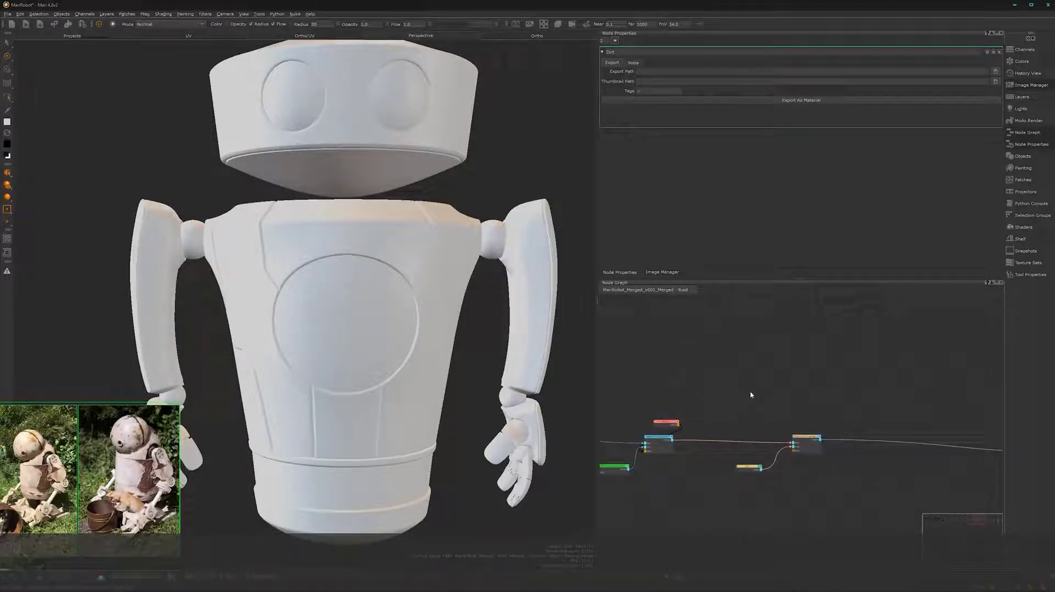
{"action": "scroll", "coordinate": [749, 387], "scroll_direction": "up", "scroll_amount": 3}
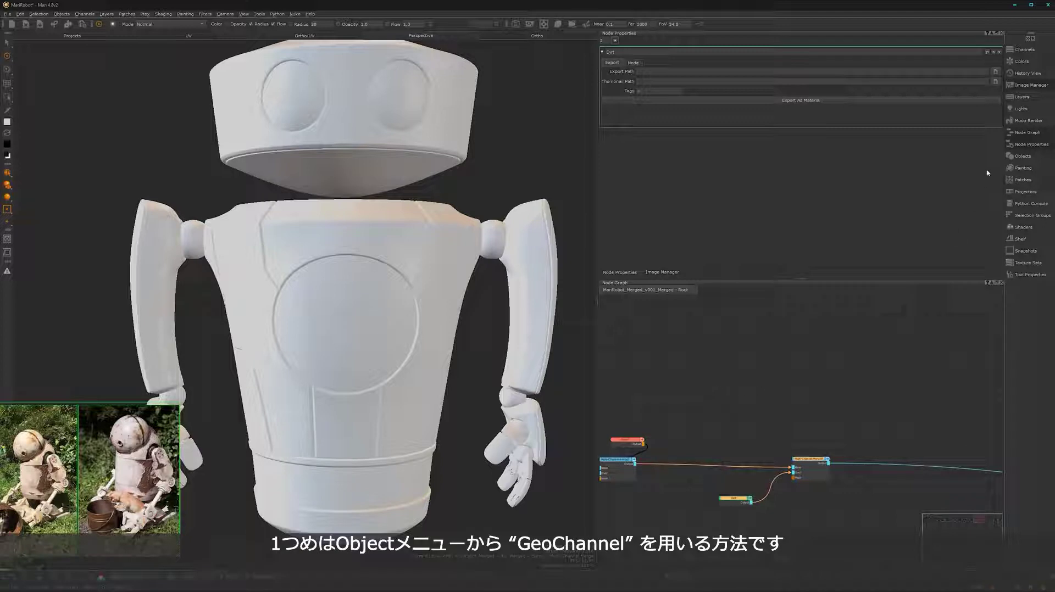
Step: Open the import for the robot object's geo-channel and select the MariRobot_Merged_v001_AO sequence from the Desktop/MariRobot/Textures/Bakes folder
{"action": "left_click", "coordinate": [1023, 156]}
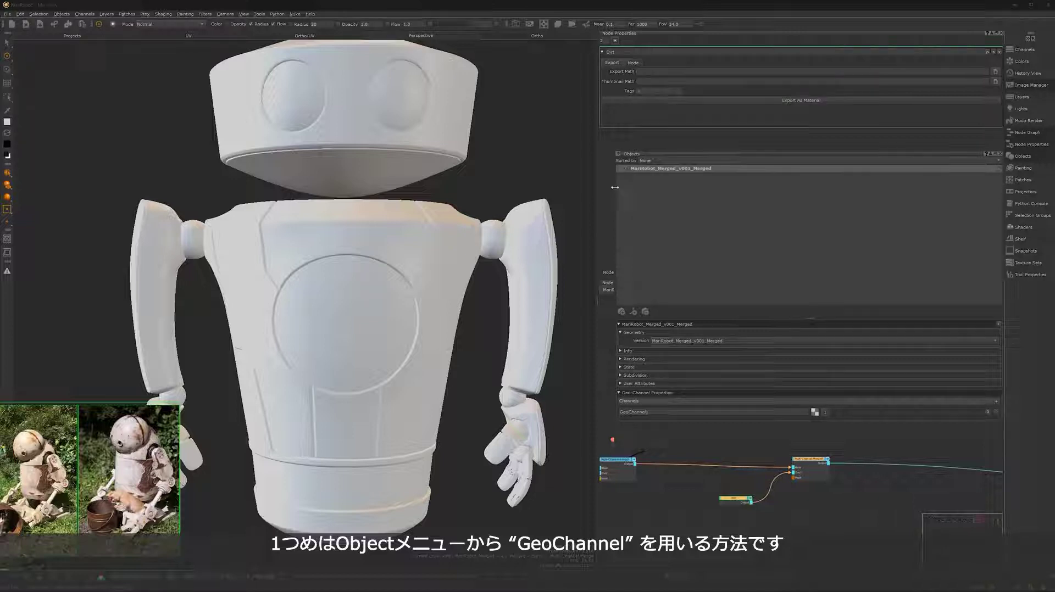
{"action": "left_click_drag", "start_coordinate": [615, 190], "coordinate": [671, 190]}
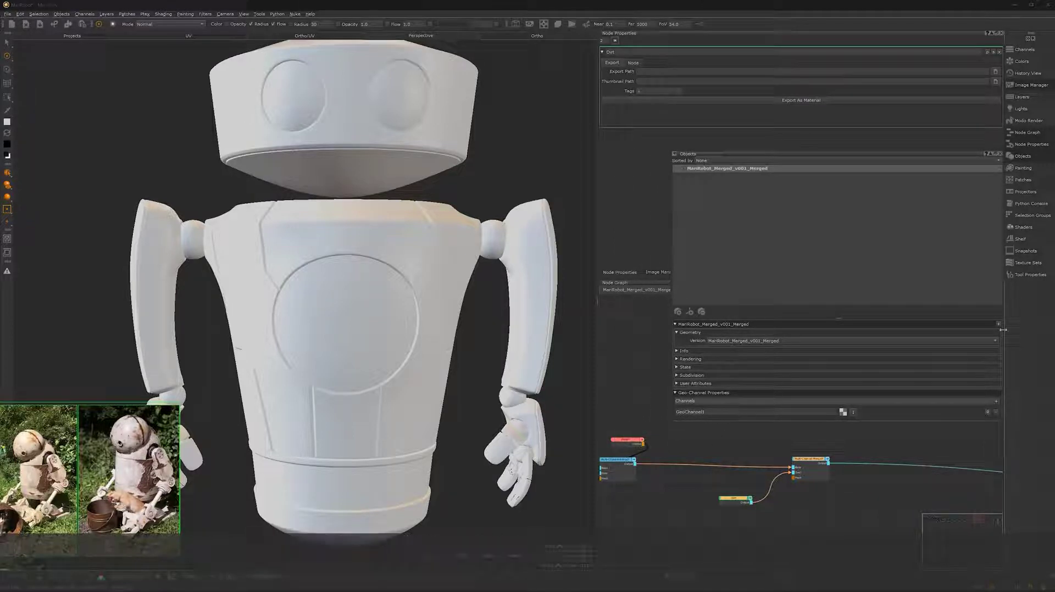
{"action": "left_click", "coordinate": [853, 413]}
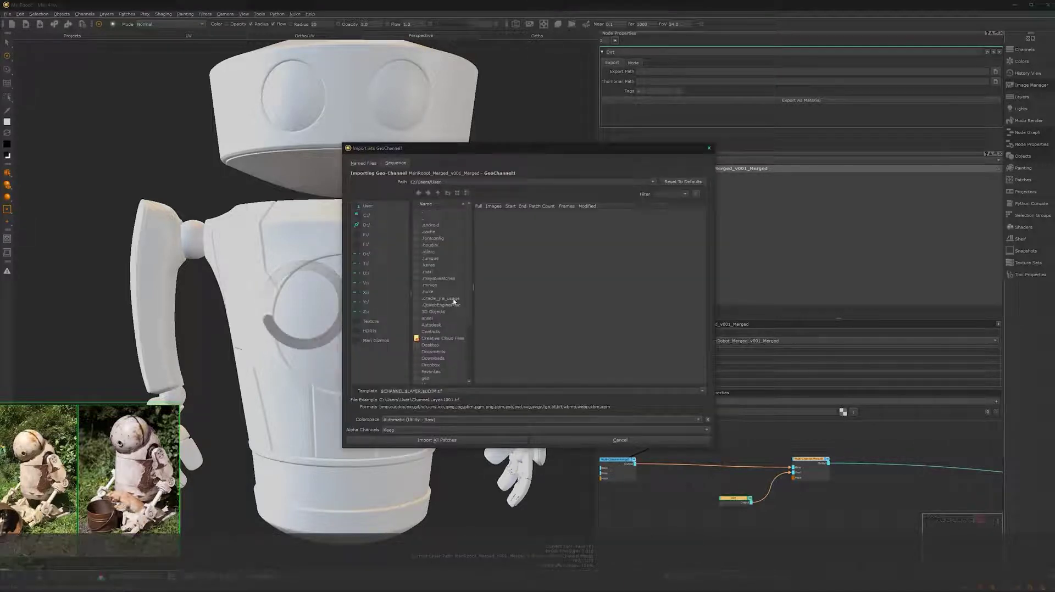
{"action": "scroll", "coordinate": [430, 308], "scroll_direction": "down", "scroll_amount": 3}
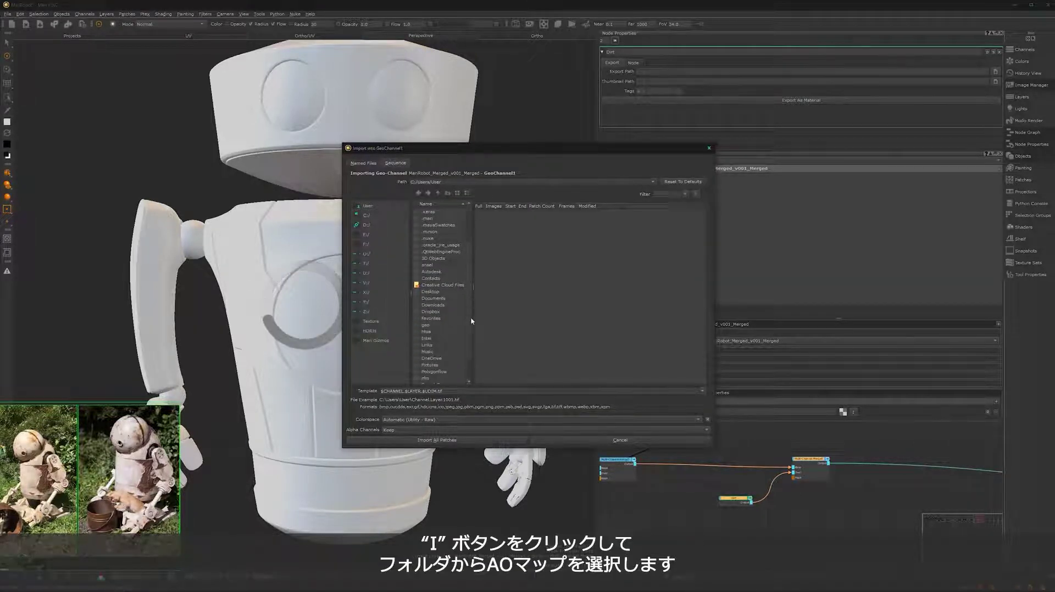
{"action": "double_click", "coordinate": [430, 292]}
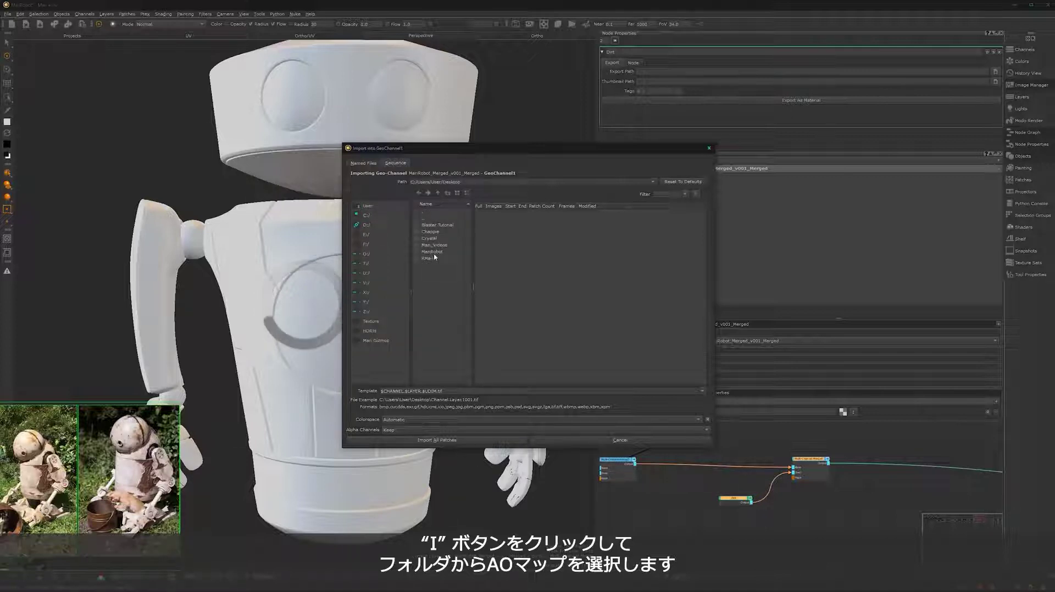
{"action": "double_click", "coordinate": [433, 253]}
{"action": "double_click", "coordinate": [431, 247]}
{"action": "double_click", "coordinate": [429, 226]}
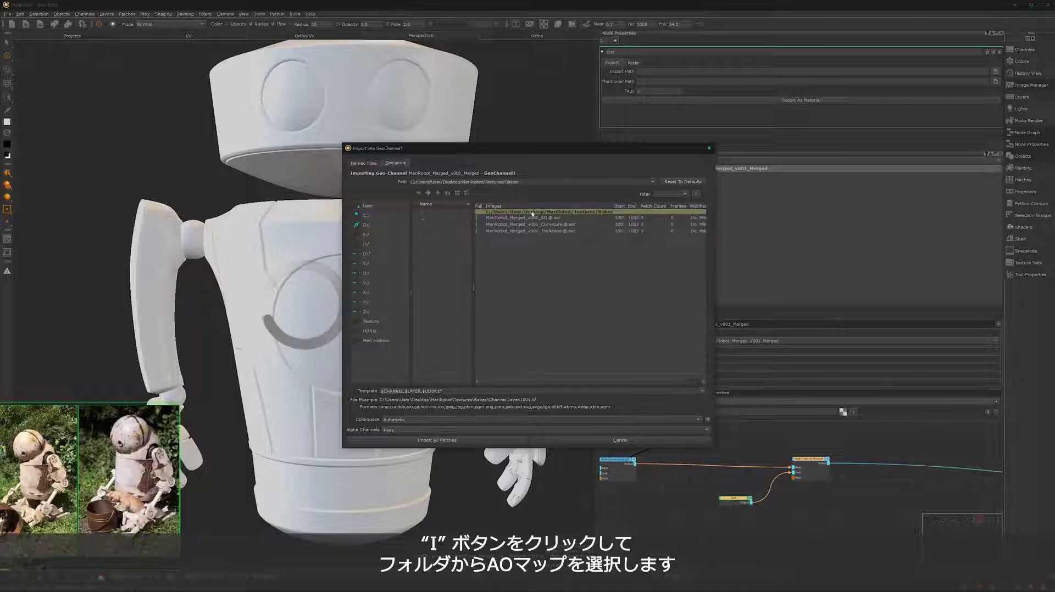
{"action": "left_click", "coordinate": [548, 219]}
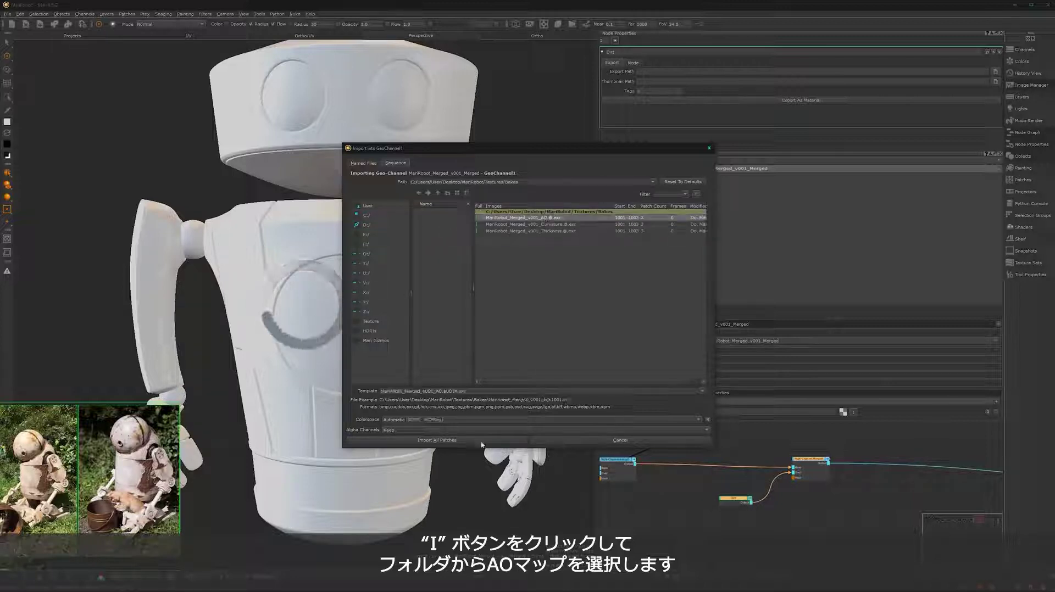
Step: Set the import colorspace to Utility - Raw and import the AO map for all patches
{"action": "left_click", "coordinate": [464, 420]}
{"action": "mouse_move", "coordinate": [561, 449]}
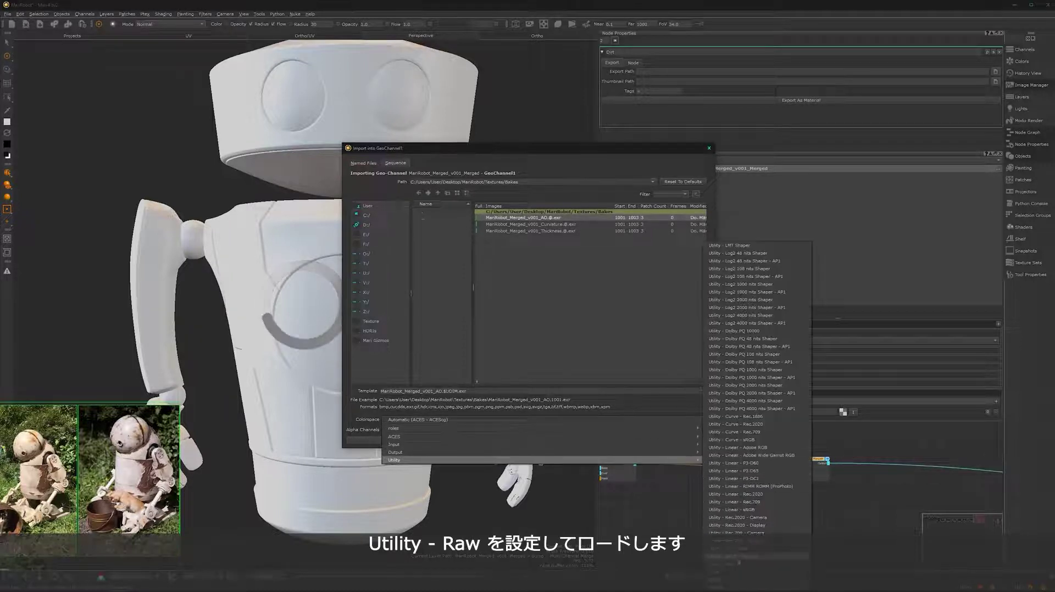
{"action": "left_click", "coordinate": [736, 549]}
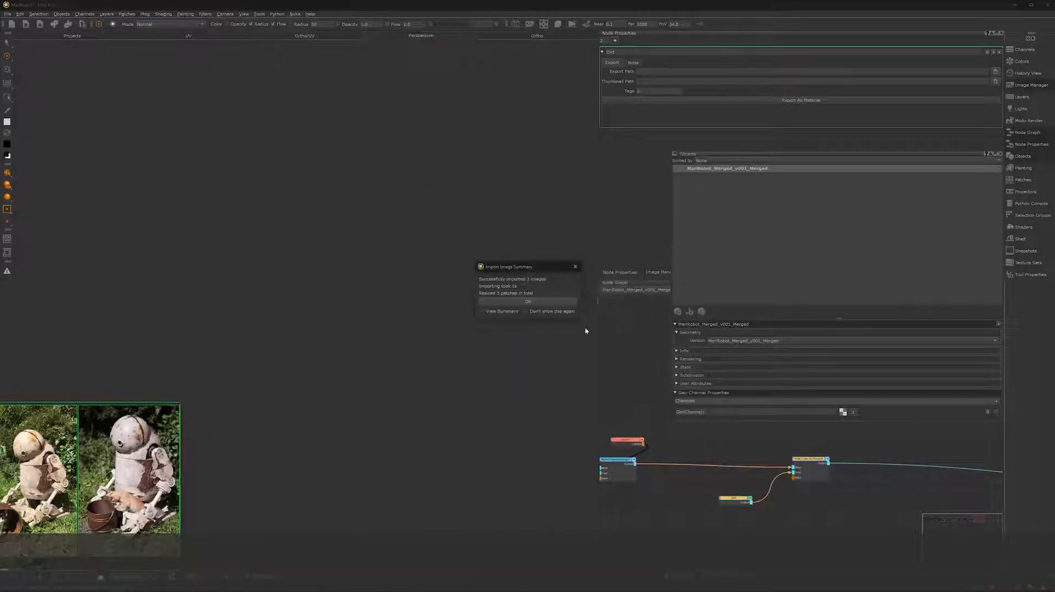
{"action": "left_click", "coordinate": [529, 302]}
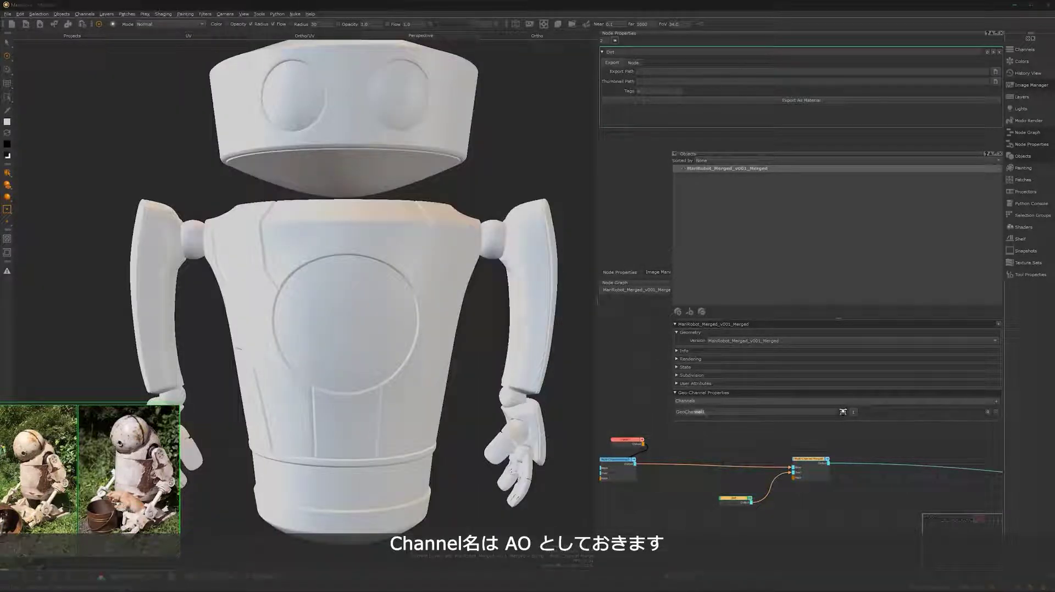
Step: Rename the object's geo-channel to AO and close the object settings
{"action": "type", "text": "A"}
{"action": "type", "text": "AO"}
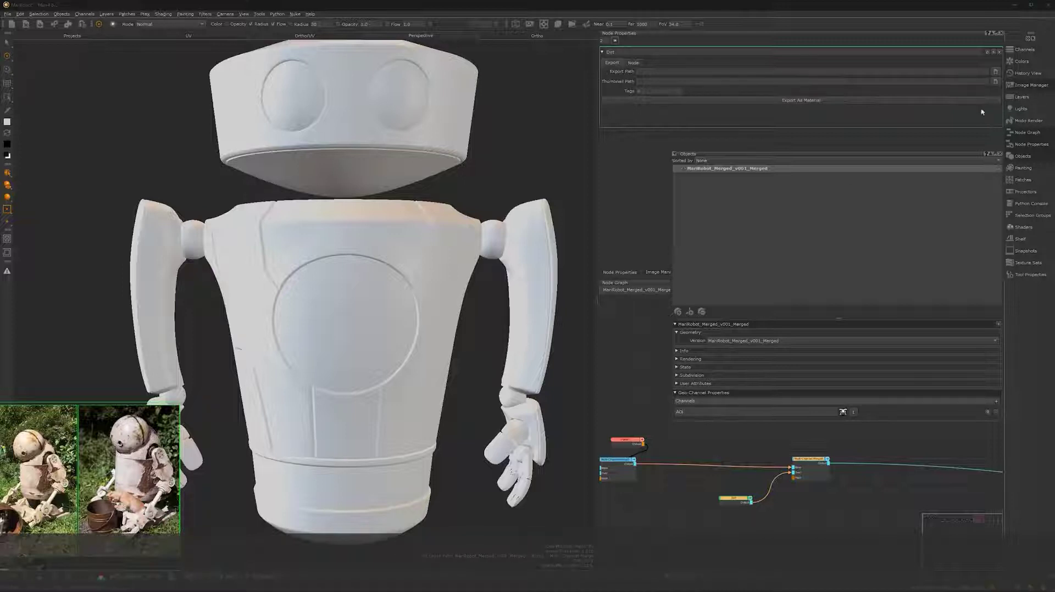
{"action": "left_click", "coordinate": [998, 154]}
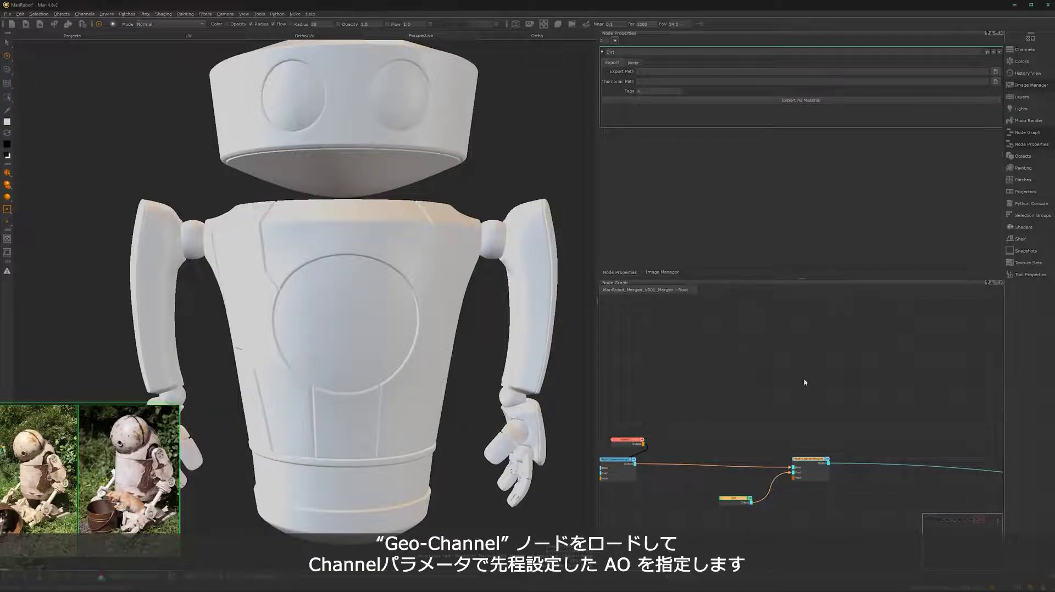
Step: Add a Geo-Channel node to the node graph above the Dirt merge
{"action": "left_click", "coordinate": [755, 378]}
{"action": "key", "text": "Tab"}
{"action": "type", "text": "geo"}
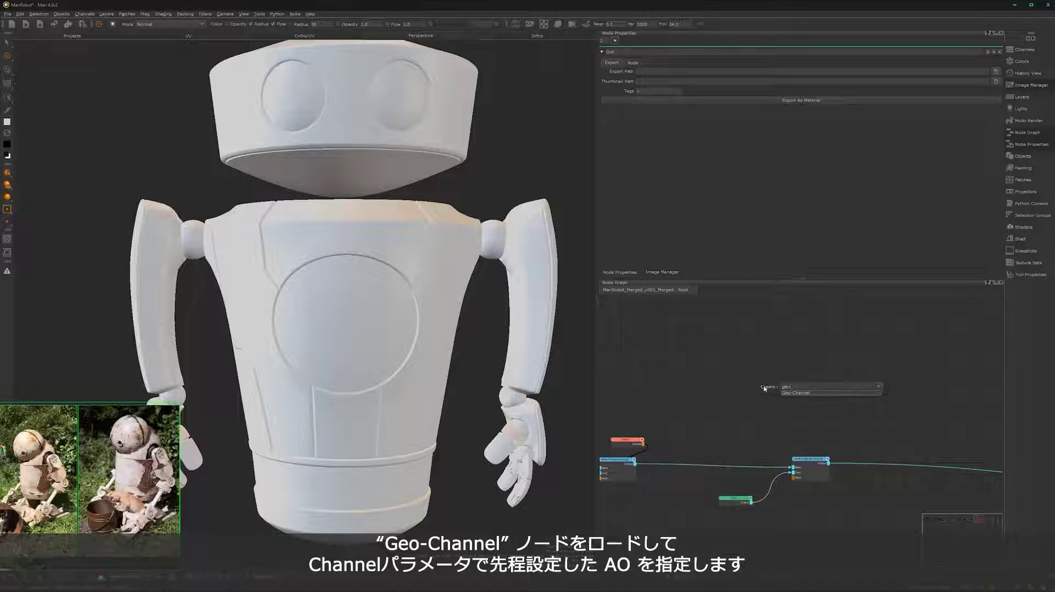
{"action": "left_click", "coordinate": [799, 394]}
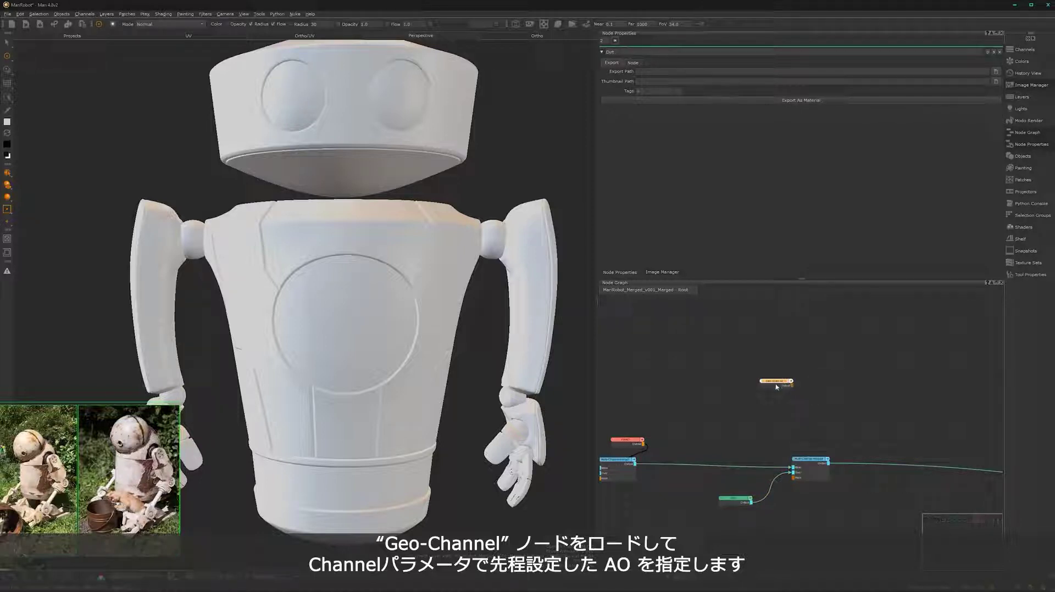
{"action": "left_click_drag", "start_coordinate": [776, 387], "coordinate": [766, 372]}
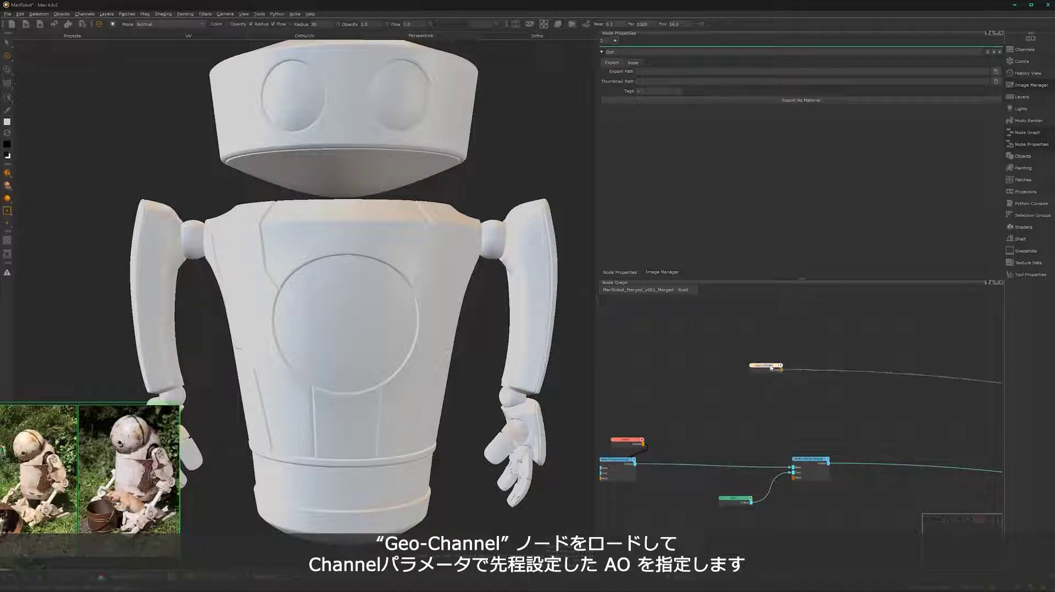
Step: Set the Geo-Channel node's channel to AO and inspect the map on the robot
{"action": "double_click", "coordinate": [767, 367]}
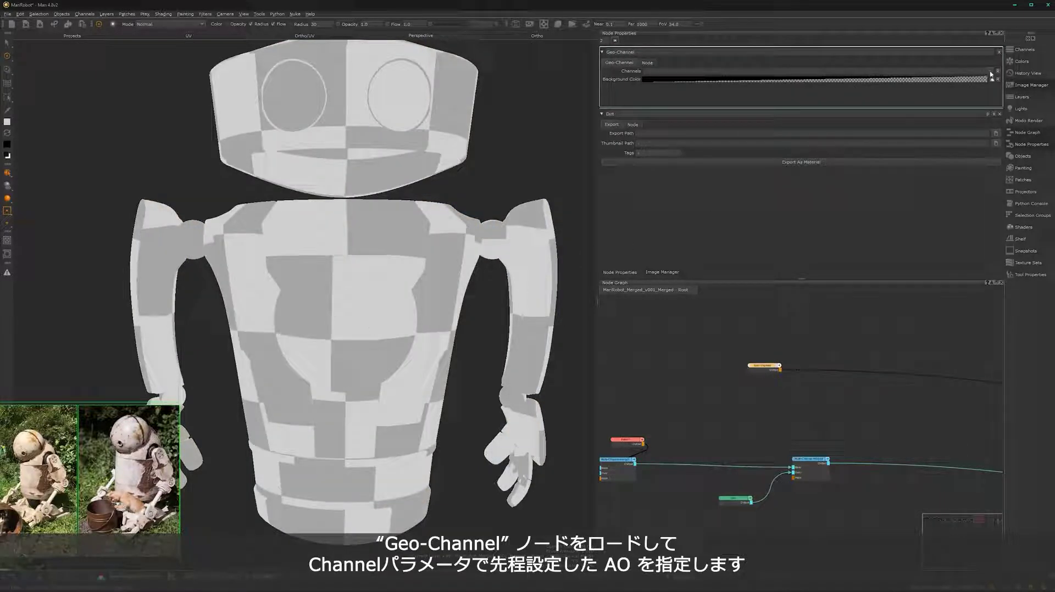
{"action": "left_click", "coordinate": [992, 73]}
{"action": "left_click", "coordinate": [976, 81]}
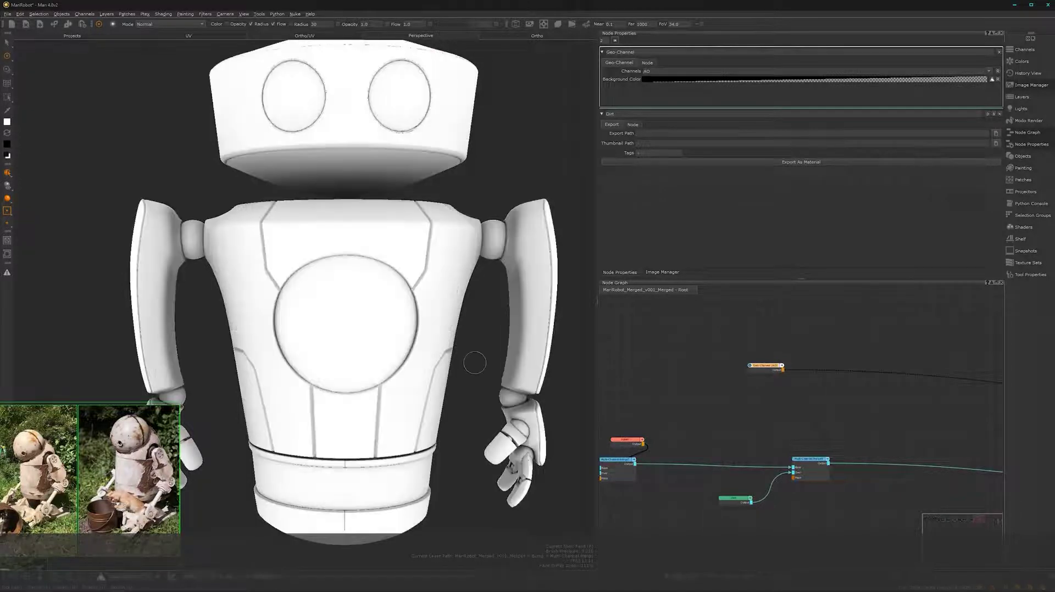
{"action": "middle_click_drag", "start_coordinate": [475, 362], "coordinate": [364, 339]}
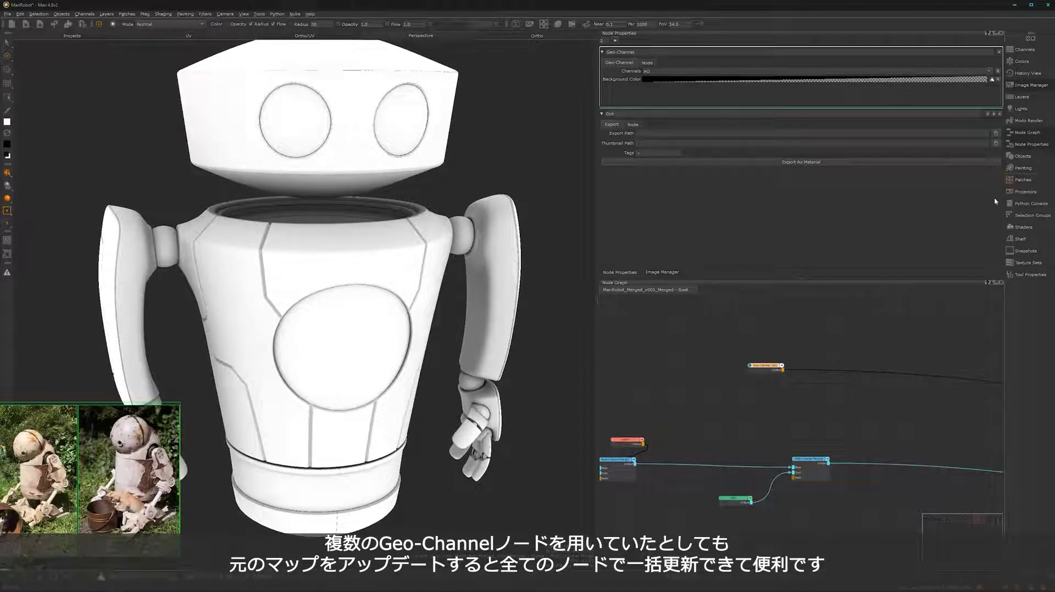
Step: Add a 4096 x 4096 Paint node to the node graph, placed just below the Geo-Channel node
{"action": "left_click", "coordinate": [758, 394]}
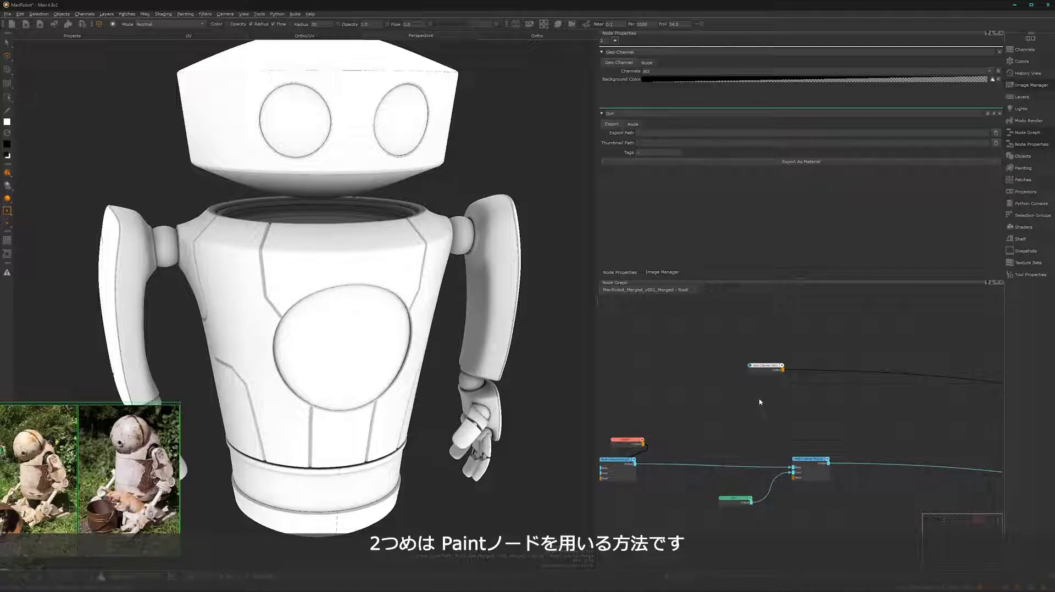
{"action": "key", "text": "p"}
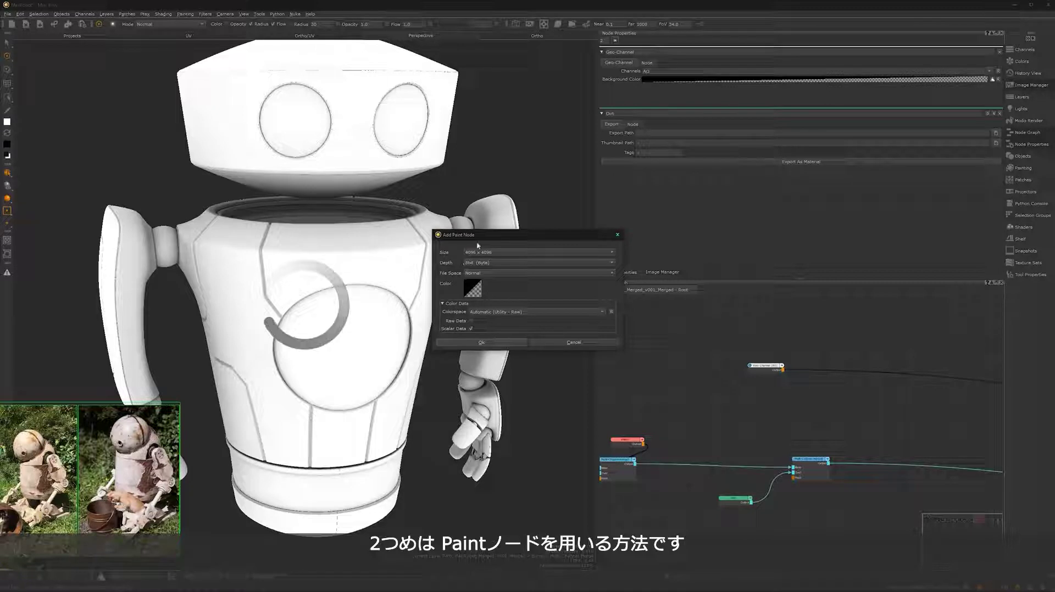
{"action": "left_click", "coordinate": [482, 343]}
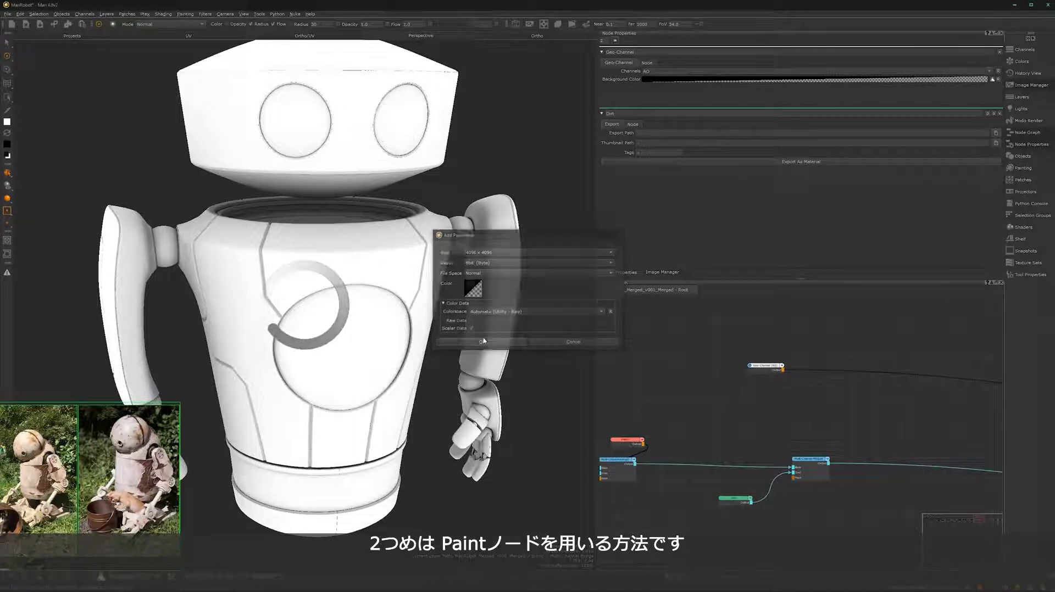
{"action": "left_click_drag", "start_coordinate": [778, 407], "coordinate": [763, 397]}
Step: Import the MariRobot_Merged_v001_AO sequence into all patches of the Paint node and view its output on the robot
{"action": "right_click", "coordinate": [760, 398]}
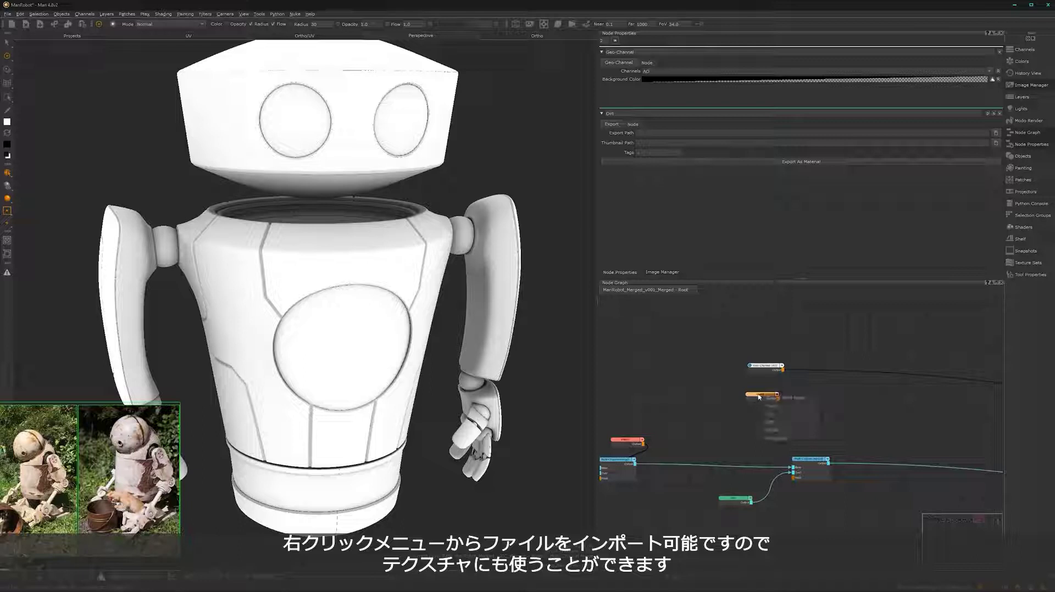
{"action": "mouse_move", "coordinate": [802, 414]}
{"action": "left_click", "coordinate": [840, 416]}
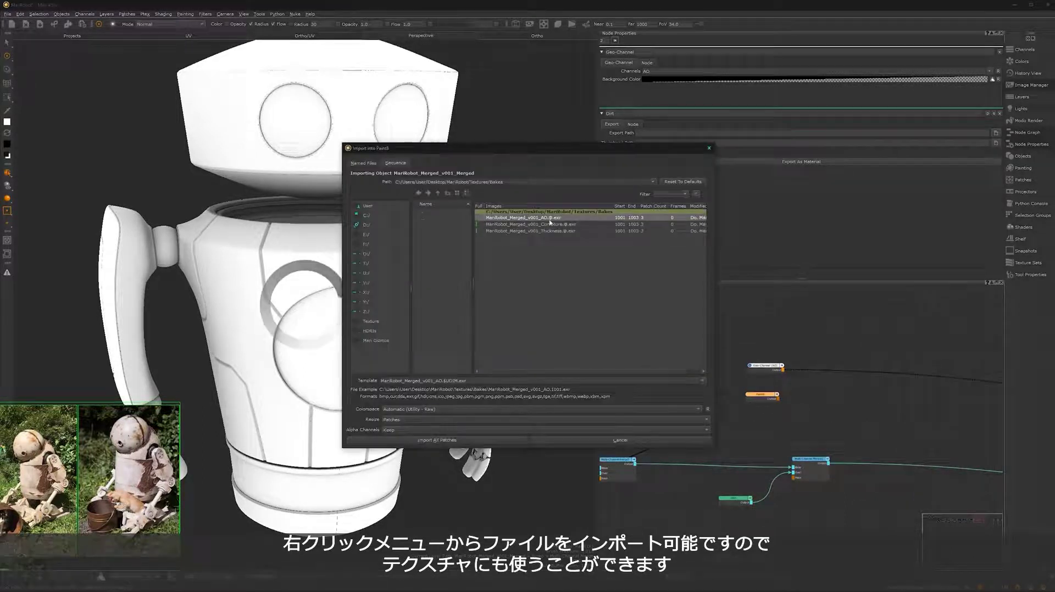
{"action": "left_click", "coordinate": [484, 440]}
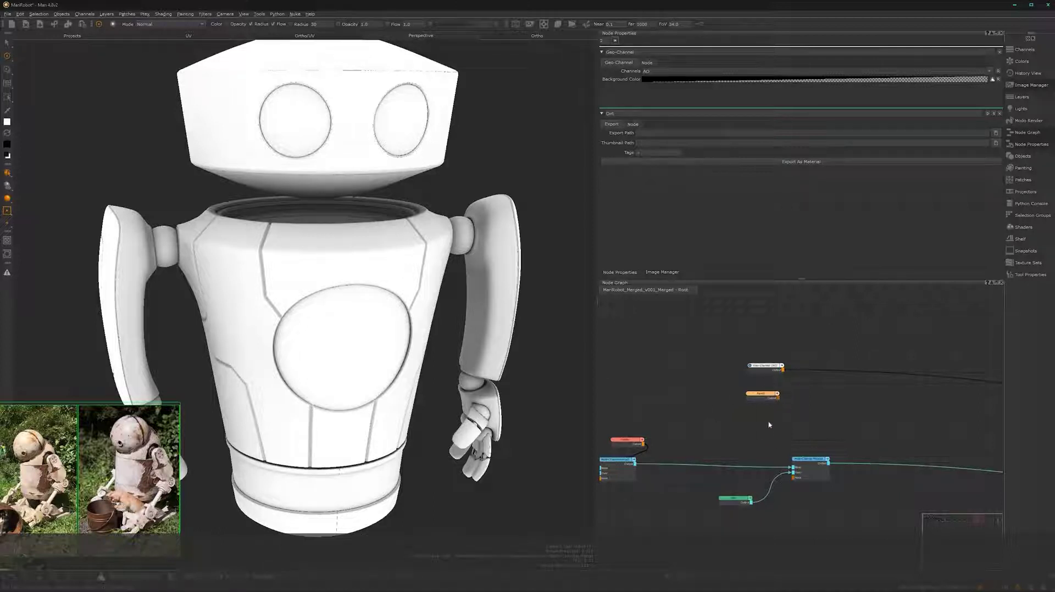
{"action": "key", "text": "1"}
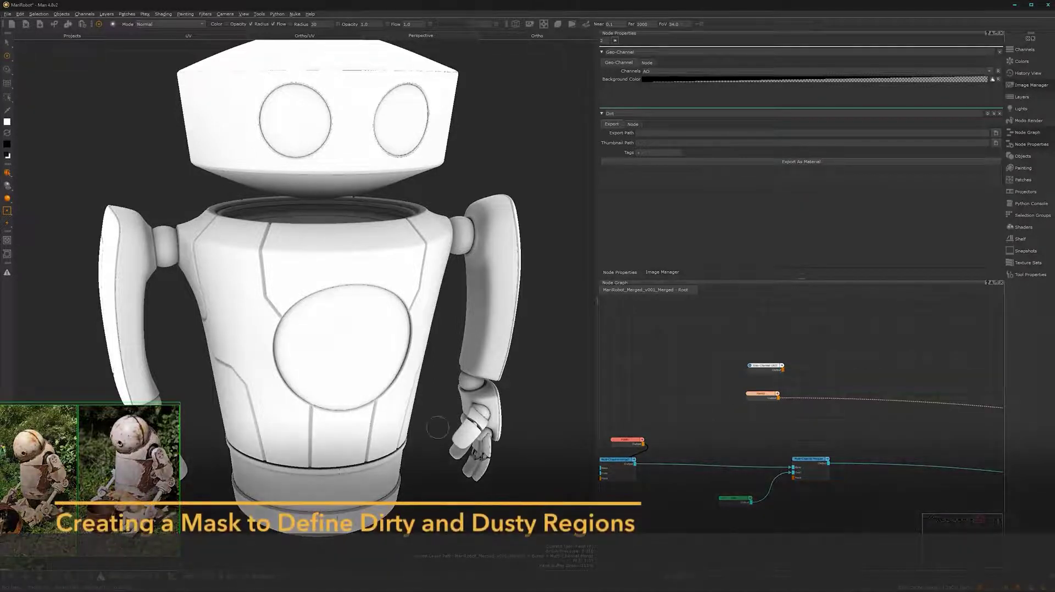
{"action": "left_click_drag", "start_coordinate": [438, 427], "coordinate": [405, 399], "text": "alt"}
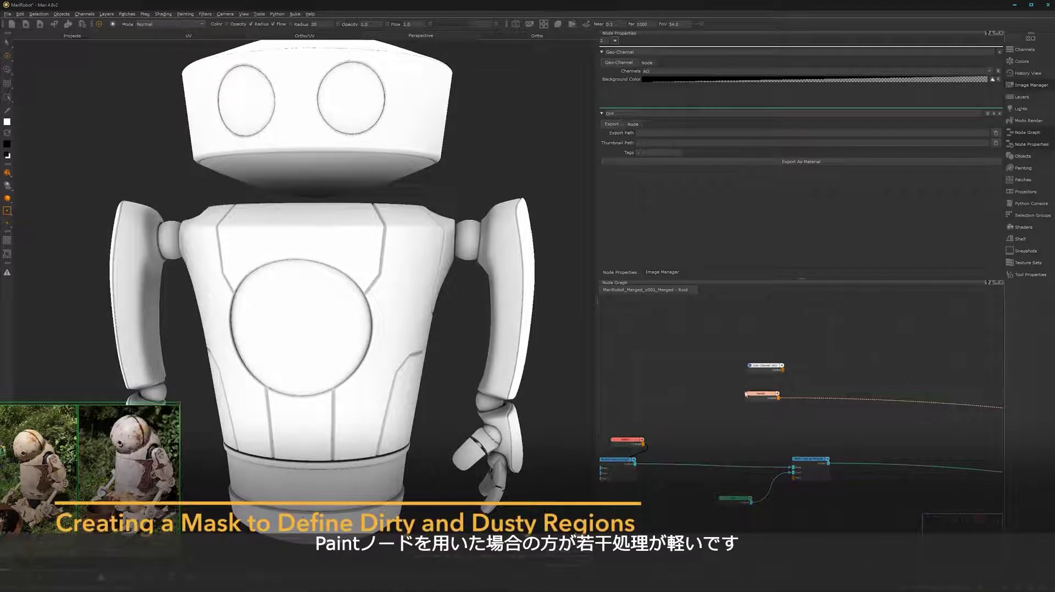
{"action": "scroll", "coordinate": [757, 397], "scroll_direction": "up", "scroll_amount": 3}
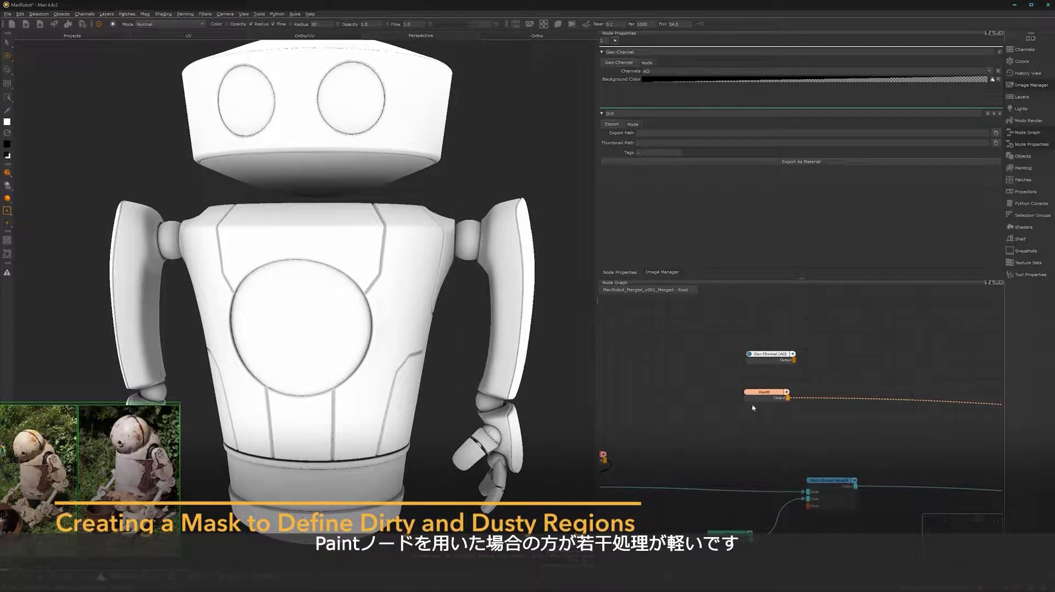
{"action": "left_click_drag", "start_coordinate": [768, 397], "coordinate": [767, 353]}
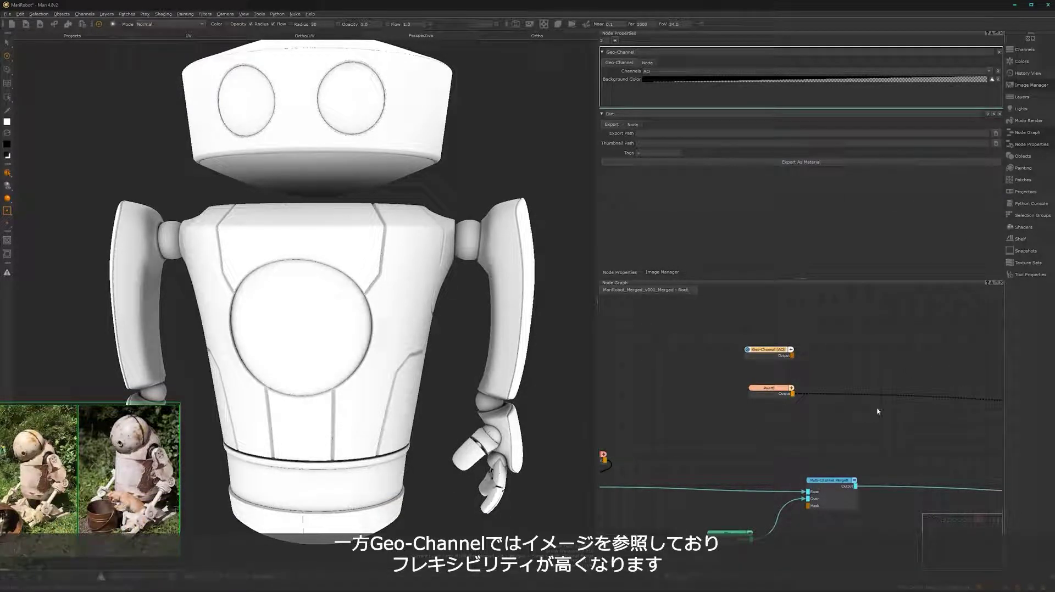
{"action": "left_click_drag", "start_coordinate": [776, 395], "coordinate": [768, 393]}
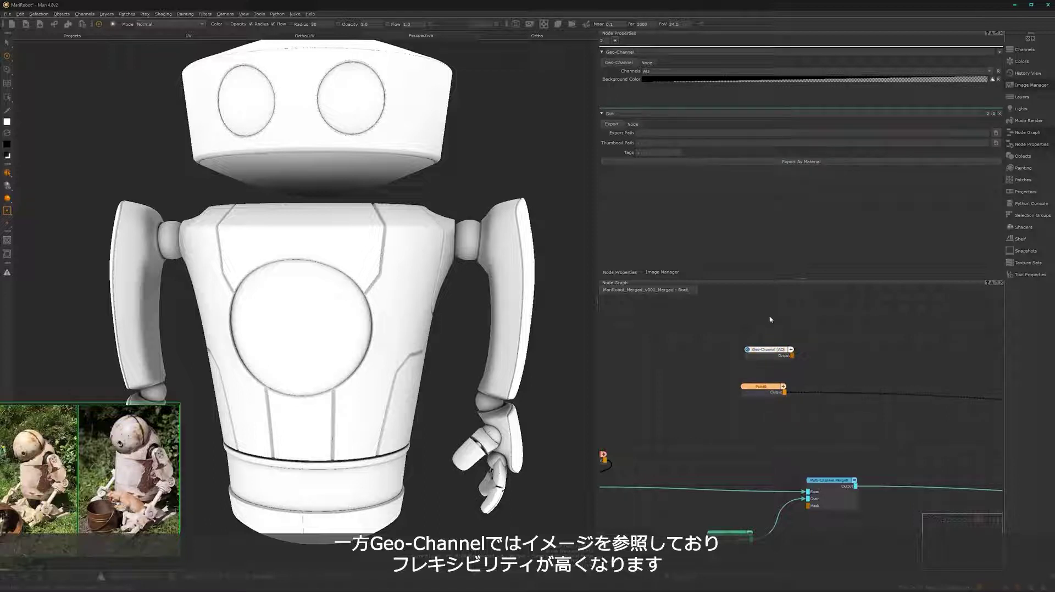
{"action": "left_click_drag", "start_coordinate": [773, 352], "coordinate": [766, 360]}
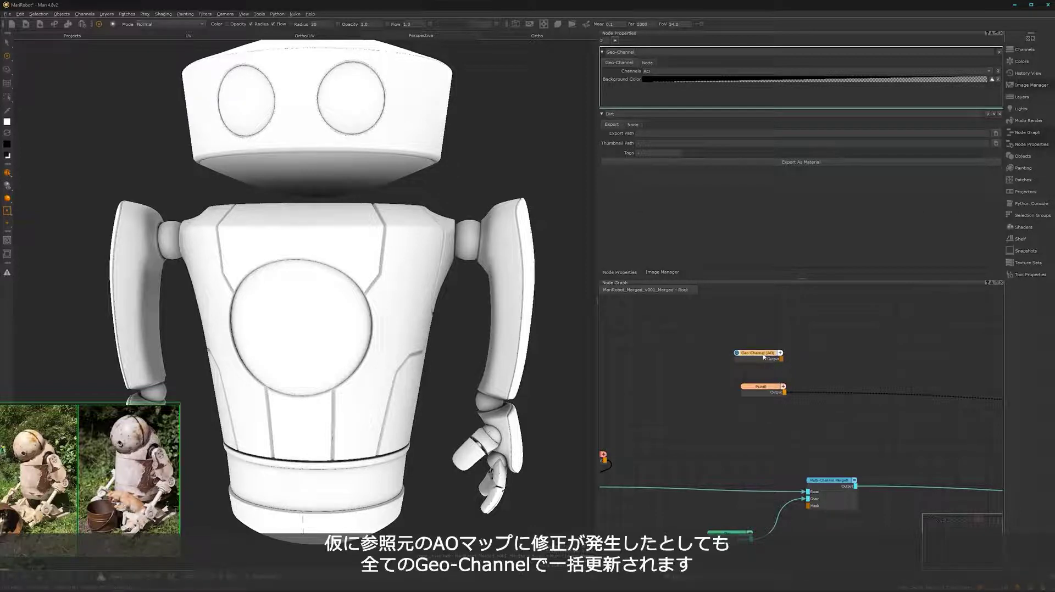
{"action": "left_click_drag", "start_coordinate": [763, 357], "coordinate": [768, 357]}
{"action": "left_click_drag", "start_coordinate": [785, 390], "coordinate": [762, 386]}
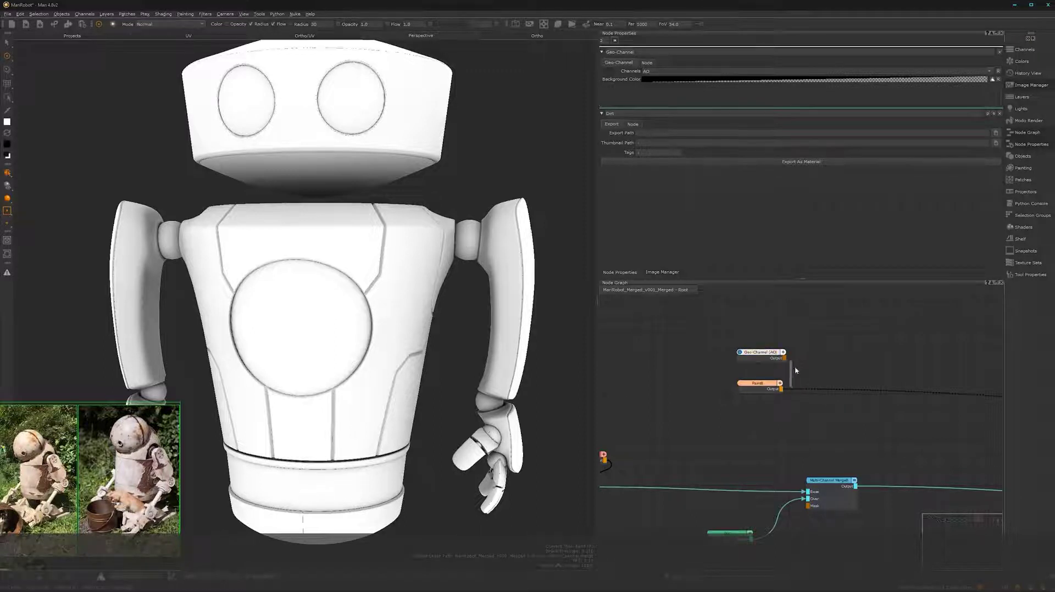
Step: Delete the Paint node and move the Geo-Channel node farther upstream to make room for more nodes
{"action": "left_click", "coordinate": [791, 391]}
{"action": "mouse_move", "coordinate": [790, 392]}
{"action": "left_mouse_down"}
{"action": "mouse_move", "coordinate": [784, 359]}
{"action": "mouse_move", "coordinate": [757, 389]}
{"action": "left_mouse_up"}
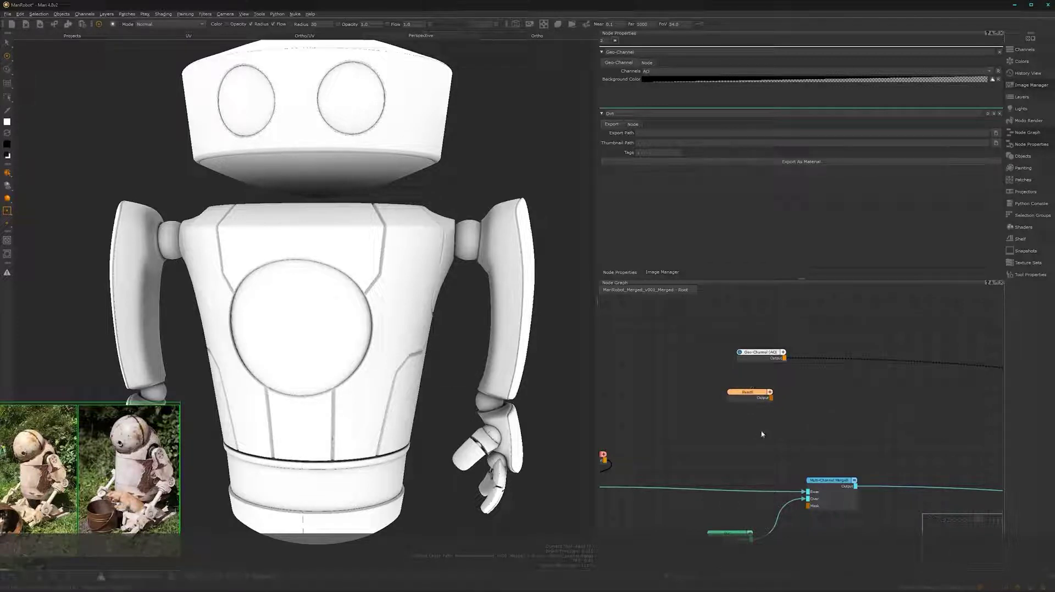
{"action": "key", "text": "Delete"}
{"action": "left_click_drag", "start_coordinate": [767, 362], "coordinate": [676, 372]}
Step: Add an Invert node after the AO Geo-Channel node and inspect the inverted map on the robot
{"action": "scroll", "coordinate": [406, 312], "scroll_direction": "up", "scroll_amount": 2}
{"action": "left_click_drag", "start_coordinate": [406, 312], "coordinate": [439, 379], "text": "alt"}
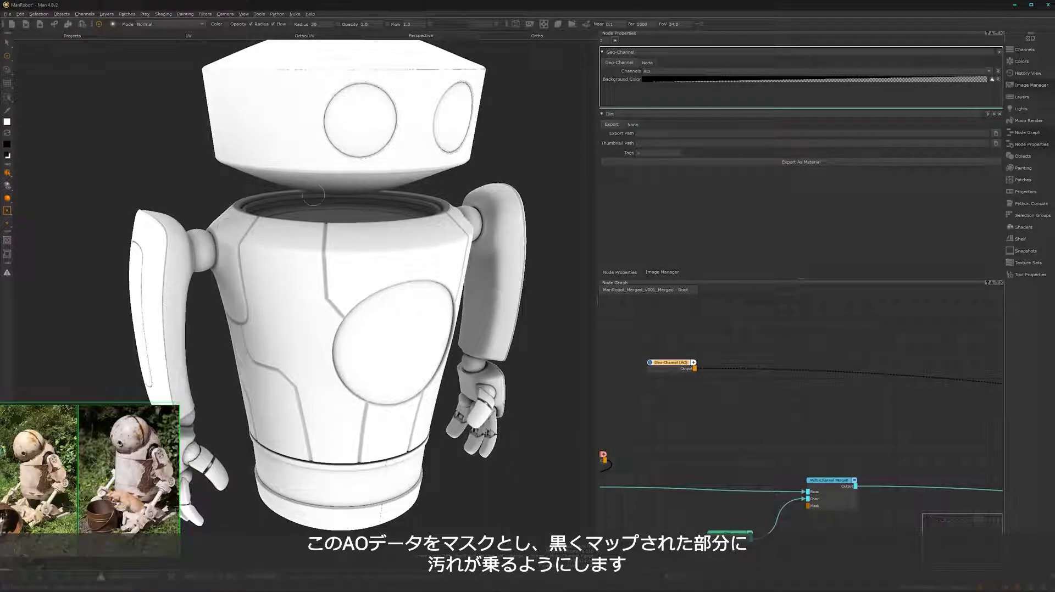
{"action": "mouse_move", "coordinate": [285, 235]}
{"action": "middle_mouse_down"}
{"action": "mouse_move", "coordinate": [232, 168]}
{"action": "mouse_move", "coordinate": [357, 239]}
{"action": "mouse_move", "coordinate": [352, 260]}
{"action": "middle_mouse_up"}
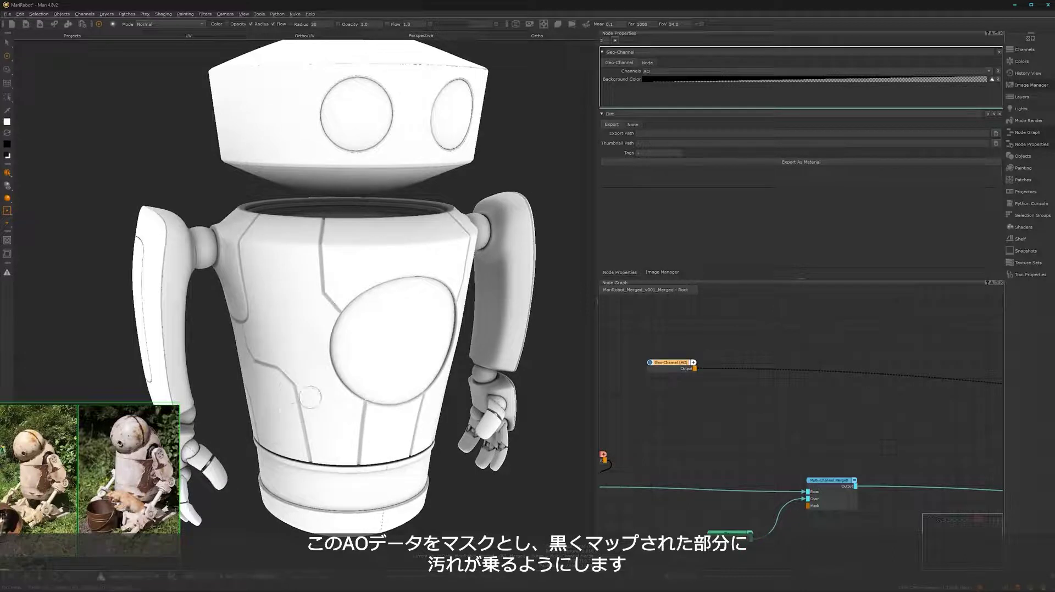
{"action": "middle_click_drag", "start_coordinate": [350, 332], "coordinate": [367, 262]}
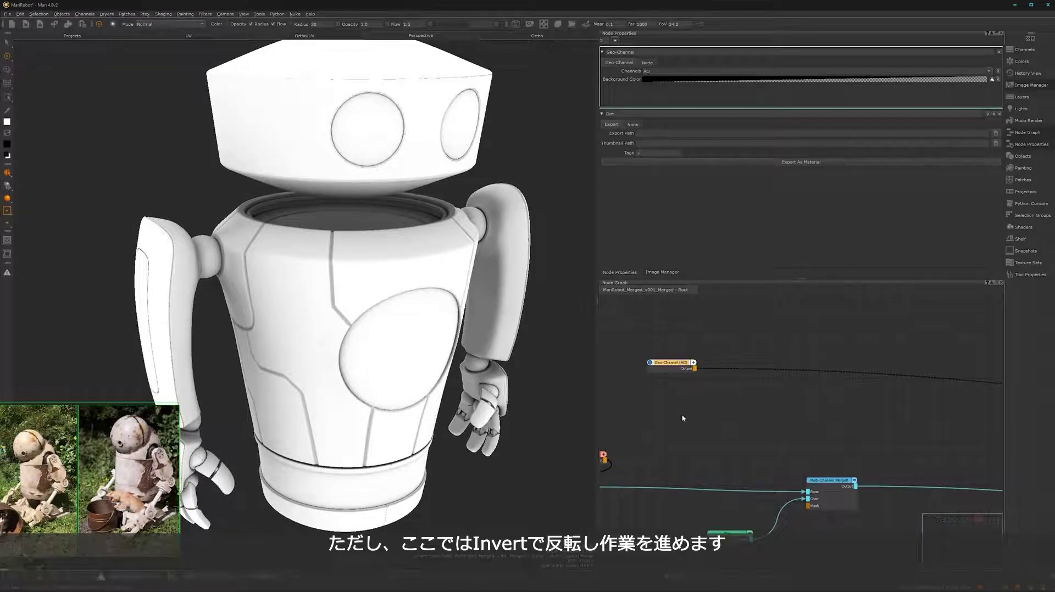
{"action": "key", "text": "Tab"}
{"action": "type", "text": "inv"}
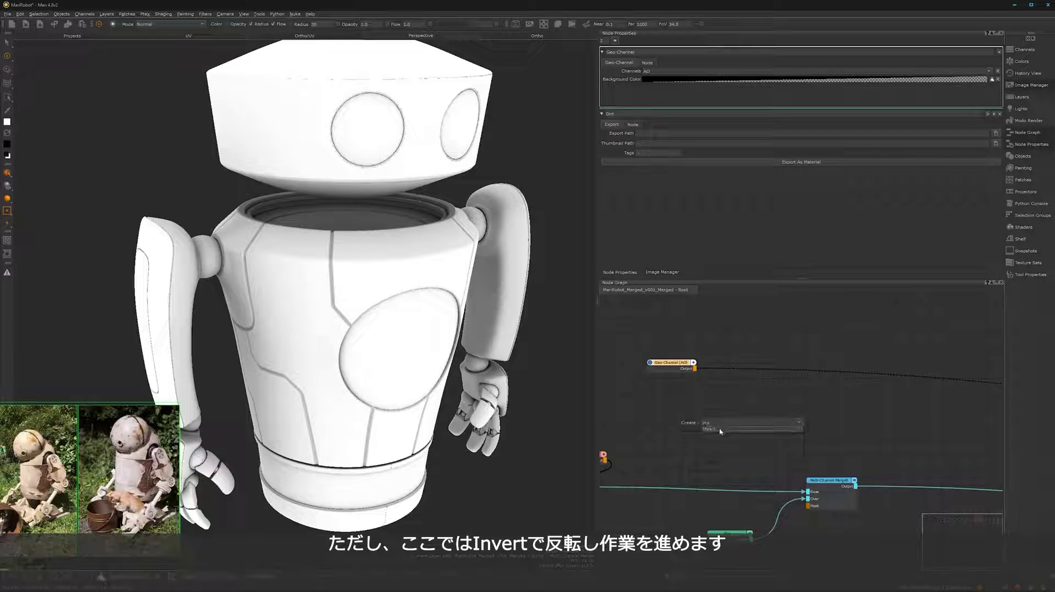
{"action": "left_click", "coordinate": [721, 429]}
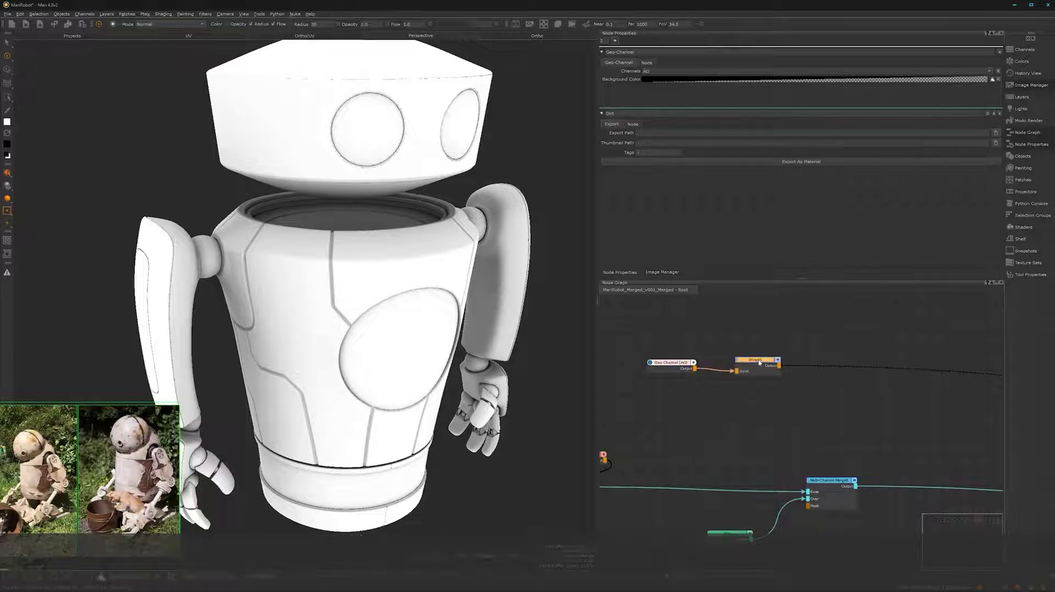
{"action": "left_click_drag", "start_coordinate": [761, 362], "coordinate": [739, 361]}
{"action": "left_click_drag", "start_coordinate": [380, 339], "coordinate": [349, 298], "text": "alt"}
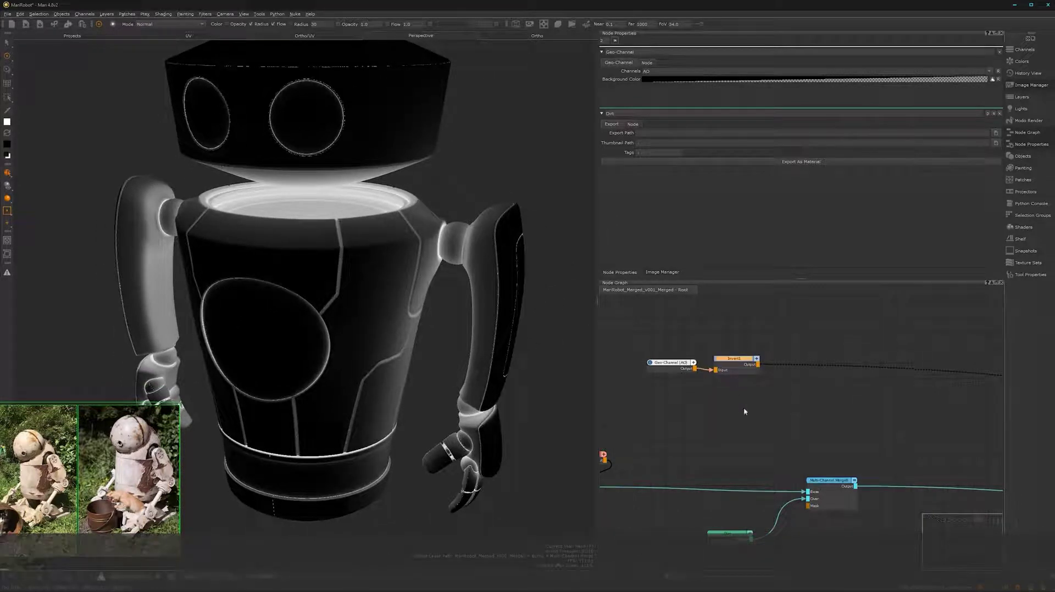
Step: Add a Levels node after the Invert node and set its input Mid level to 0.565
{"action": "key", "text": "Tab"}
{"action": "type", "text": "le"}
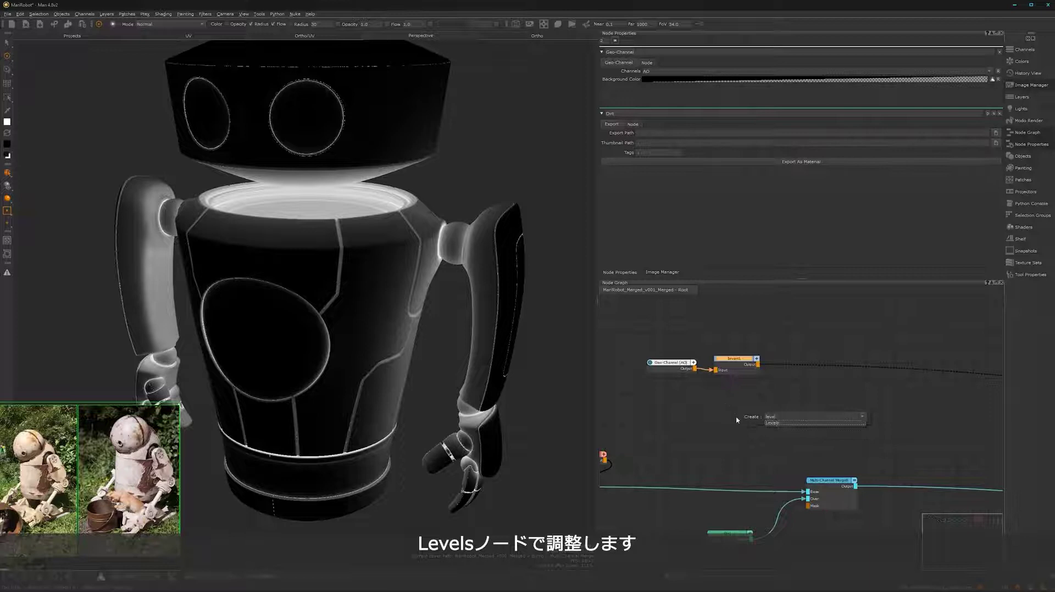
{"action": "left_click", "coordinate": [779, 426]}
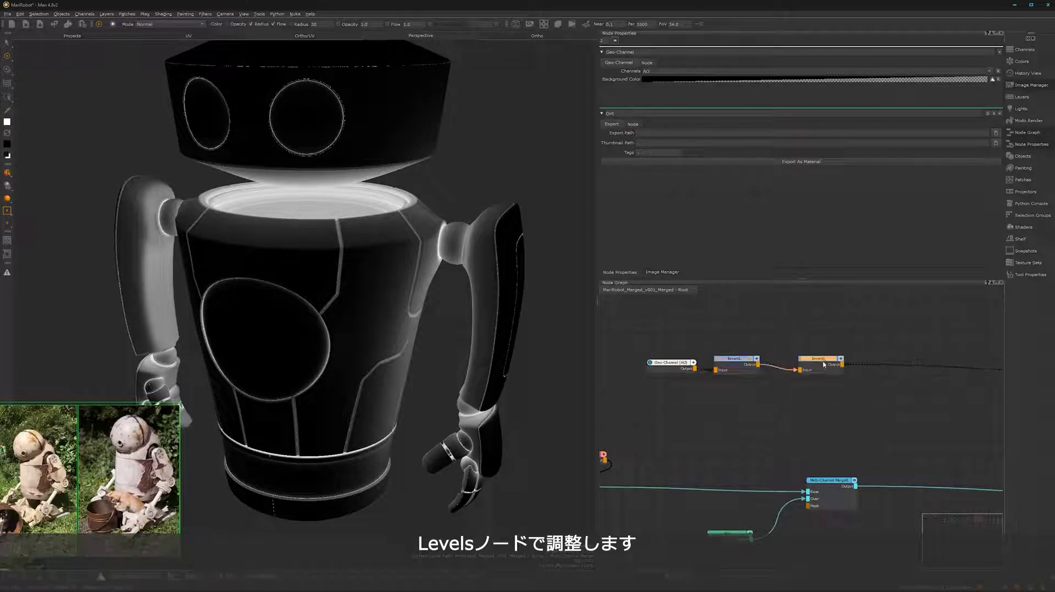
{"action": "left_click_drag", "start_coordinate": [824, 364], "coordinate": [813, 362]}
{"action": "double_click", "coordinate": [818, 360]}
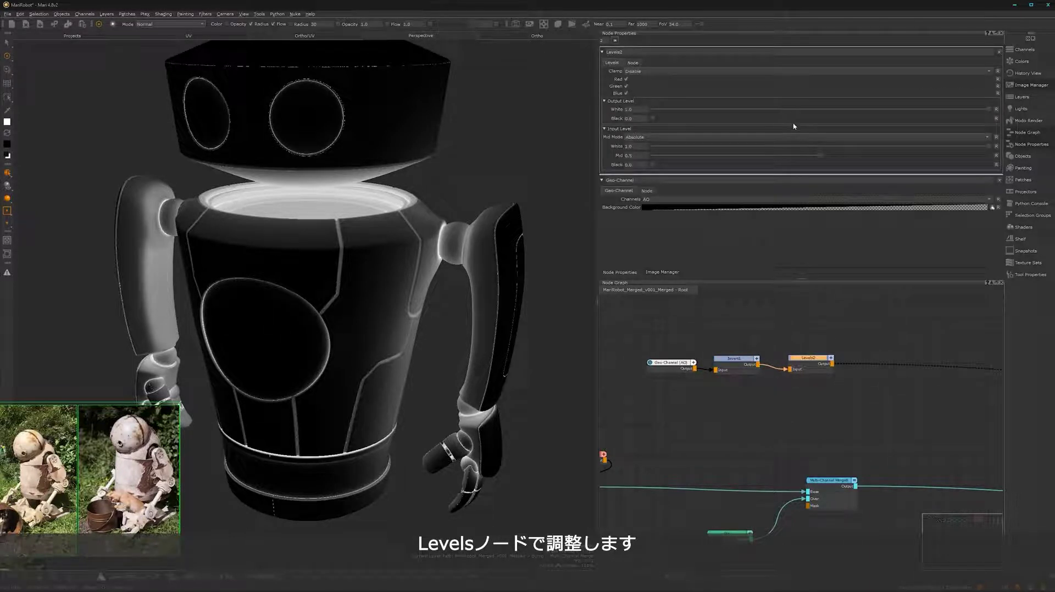
{"action": "mouse_move", "coordinate": [828, 158]}
{"action": "left_mouse_down"}
{"action": "mouse_move", "coordinate": [861, 157]}
{"action": "mouse_move", "coordinate": [841, 161]}
{"action": "left_mouse_up"}
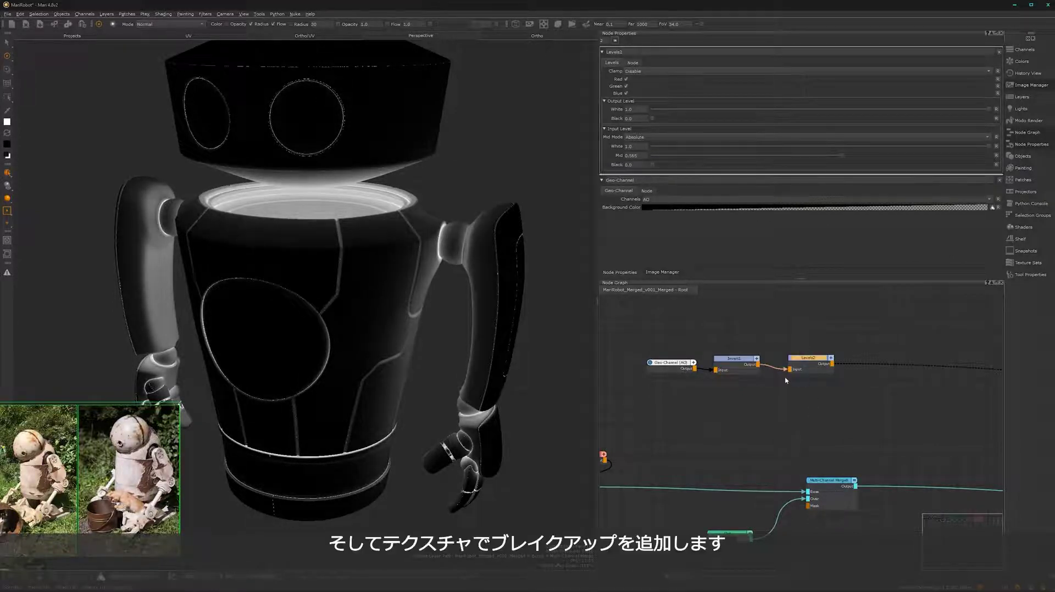
Step: Add a Merge node after the Levels node and feed the Metal016_4K_Roughness texture into its Over input
{"action": "key", "text": "m"}
{"action": "left_click_drag", "start_coordinate": [898, 351], "coordinate": [911, 357]}
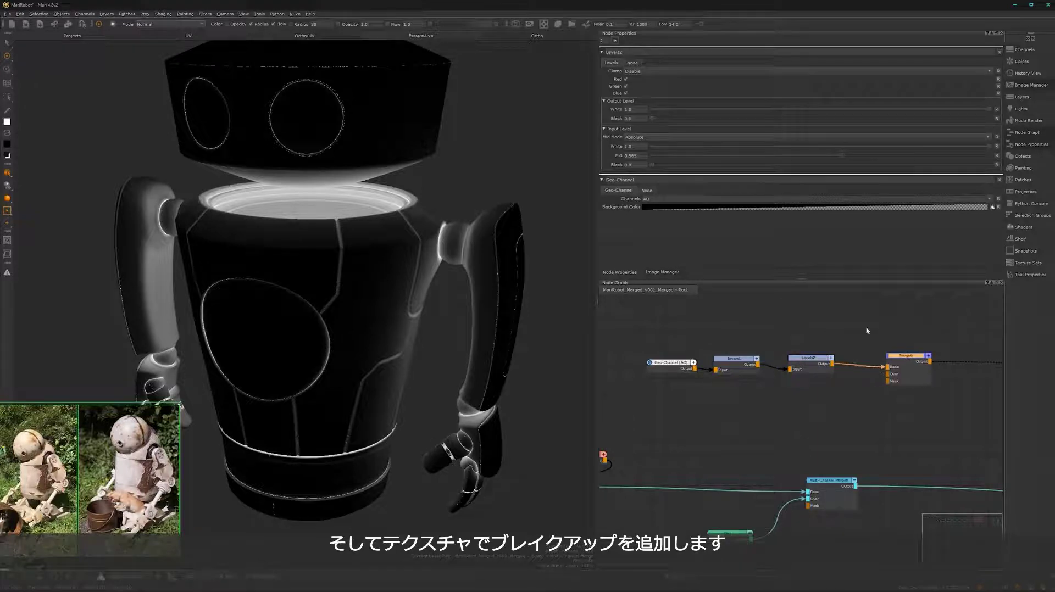
{"action": "left_click", "coordinate": [663, 272]}
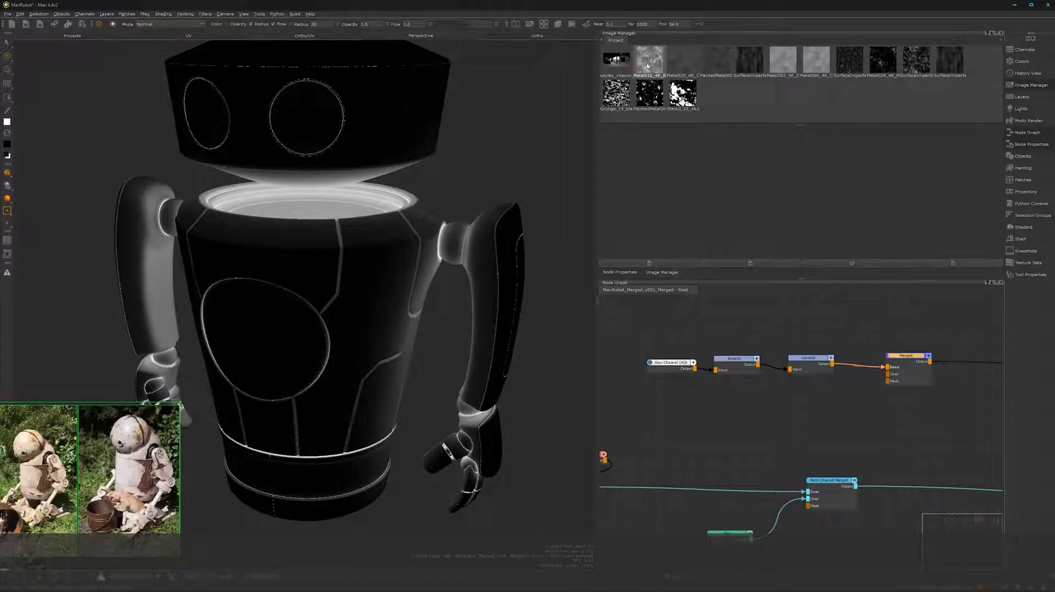
{"action": "left_click_drag", "start_coordinate": [648, 66], "coordinate": [901, 380]}
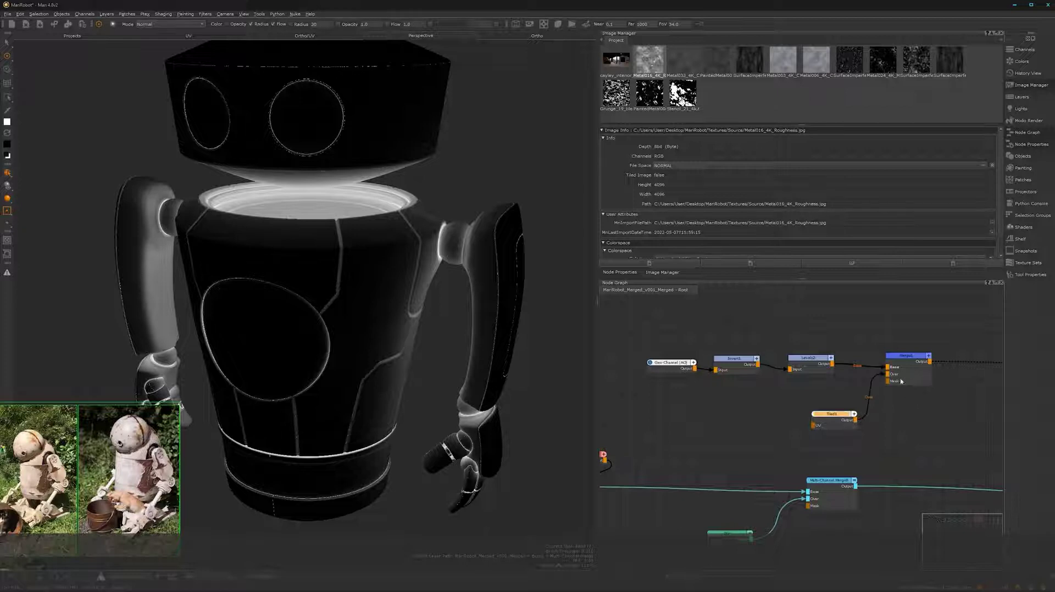
Step: Set the breakup texture's Merge node to Overlay mode and inspect the mask on the robot
{"action": "double_click", "coordinate": [909, 356]}
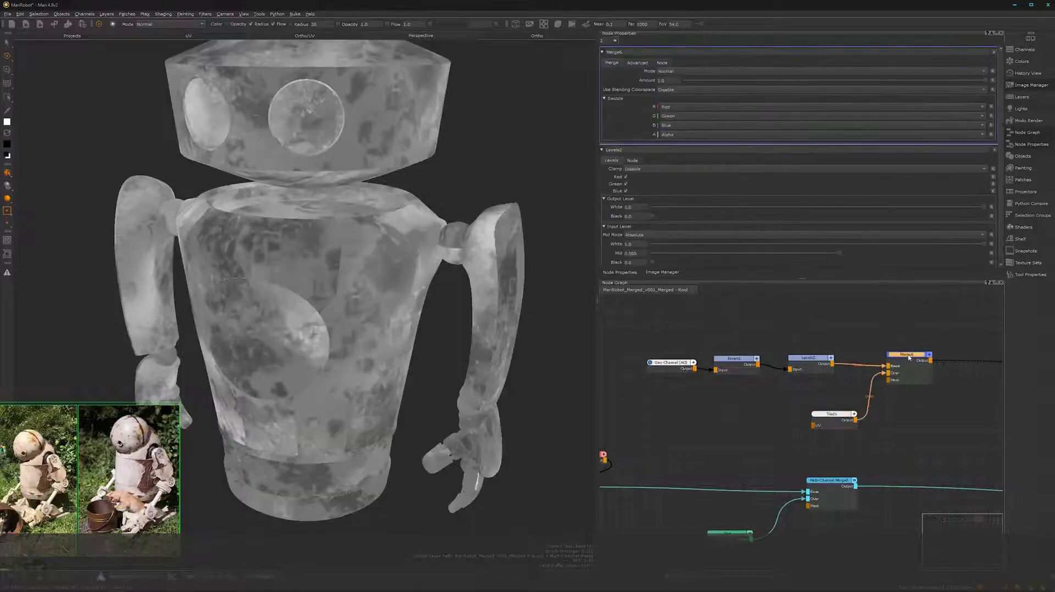
{"action": "left_click_drag", "start_coordinate": [905, 363], "coordinate": [904, 362]}
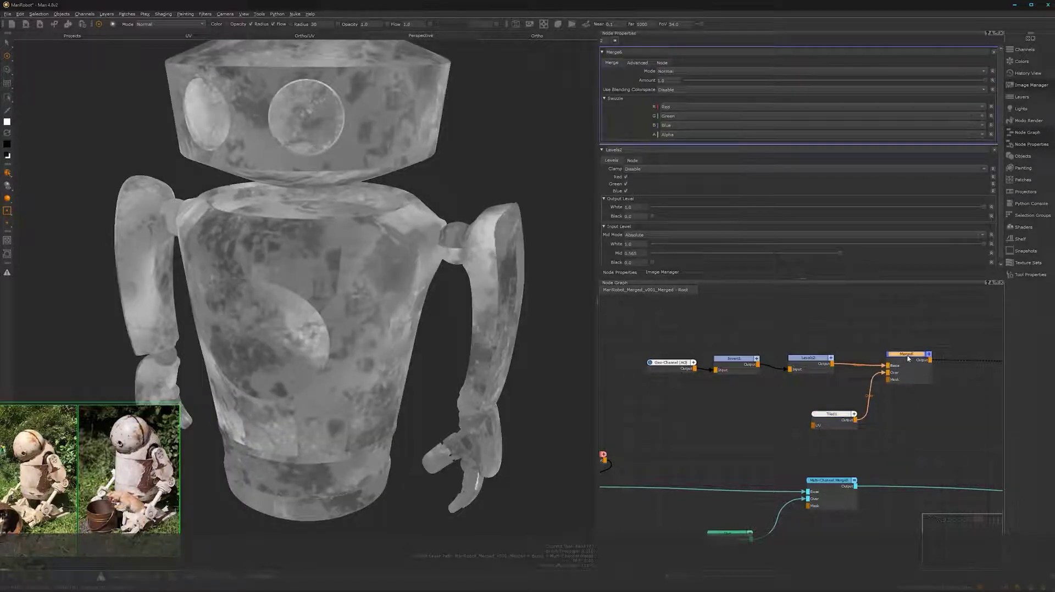
{"action": "left_click", "coordinate": [847, 72]}
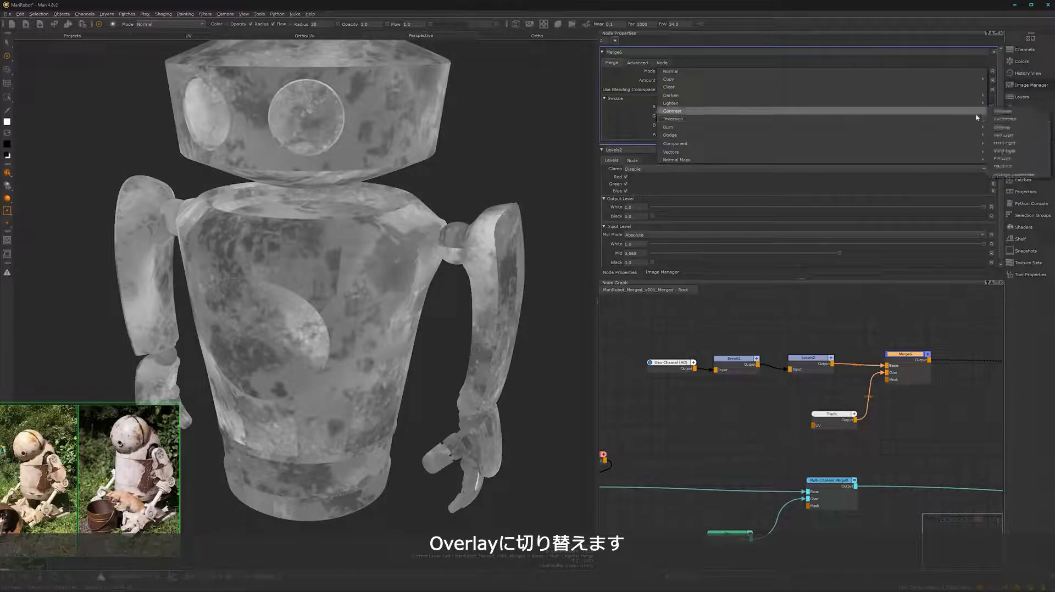
{"action": "left_click", "coordinate": [1003, 111]}
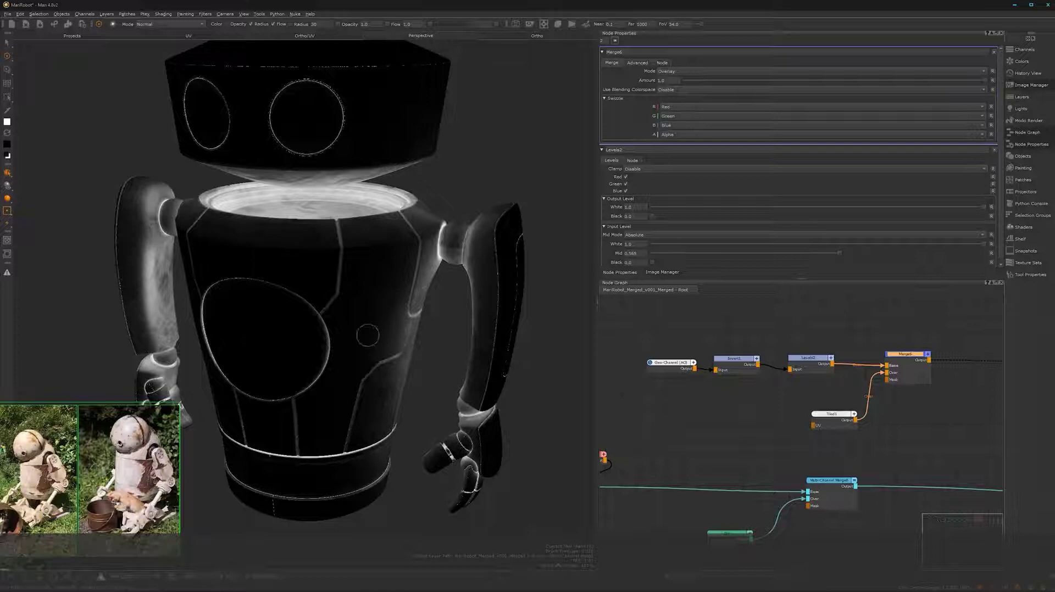
{"action": "mouse_move", "coordinate": [359, 367]}
{"action": "left_mouse_down", "text": "alt"}
{"action": "mouse_move", "coordinate": [327, 348]}
{"action": "mouse_move", "coordinate": [396, 338]}
{"action": "left_mouse_up", "text": "alt"}
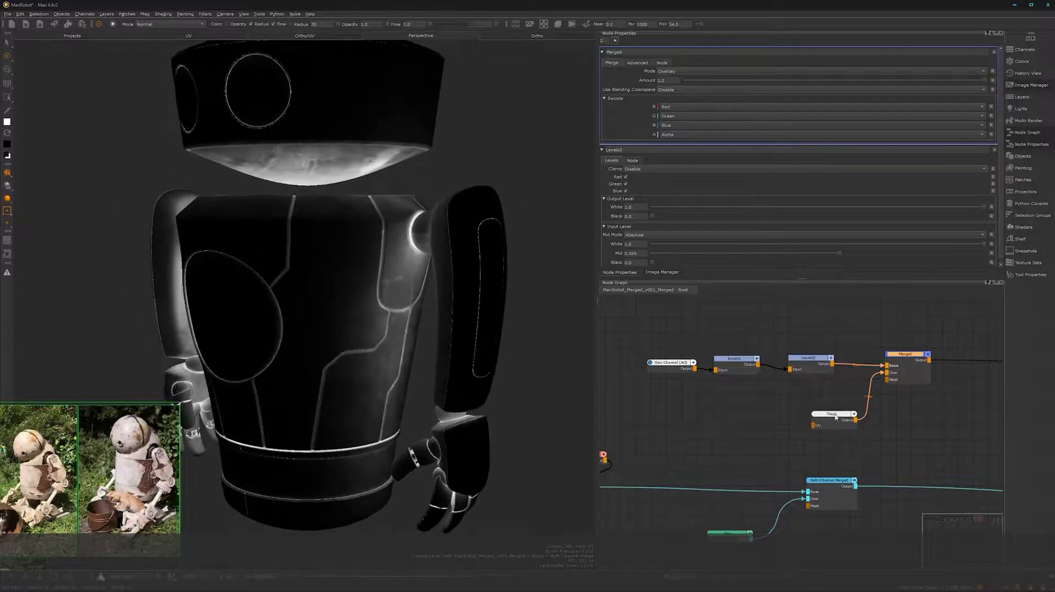
Step: Insert a Levels node between the tiled roughness texture and the Over input of the Merge node
{"action": "left_click_drag", "start_coordinate": [836, 418], "coordinate": [794, 428]}
{"action": "key", "text": "Tab"}
{"action": "type", "text": "l"}
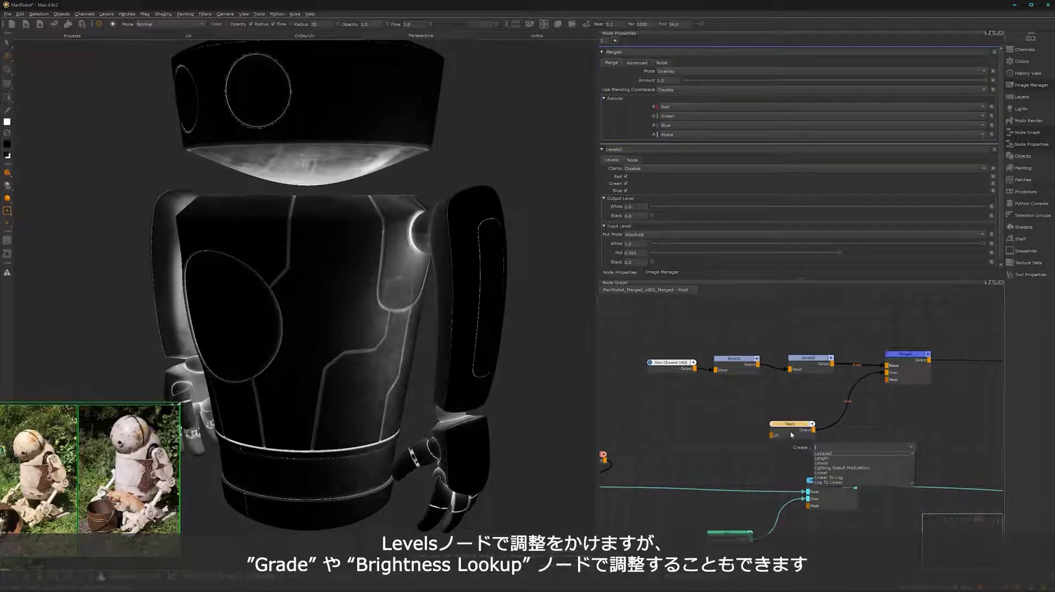
{"action": "type", "text": "evel"}
{"action": "left_click", "coordinate": [831, 454]}
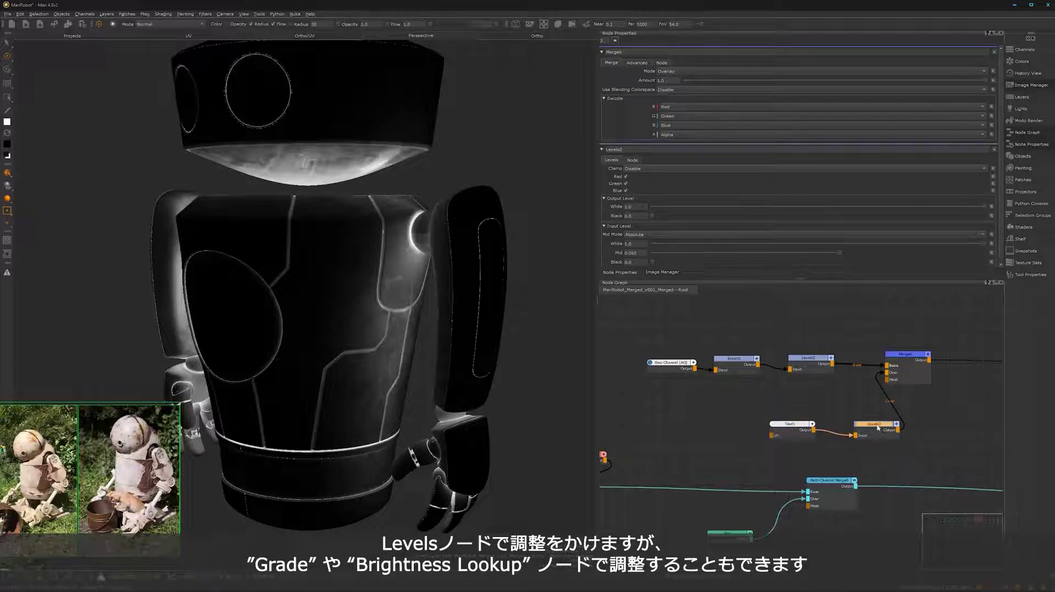
{"action": "mouse_move", "coordinate": [859, 428]}
{"action": "left_mouse_down"}
{"action": "mouse_move", "coordinate": [841, 427]}
{"action": "mouse_move", "coordinate": [860, 425]}
{"action": "left_mouse_up"}
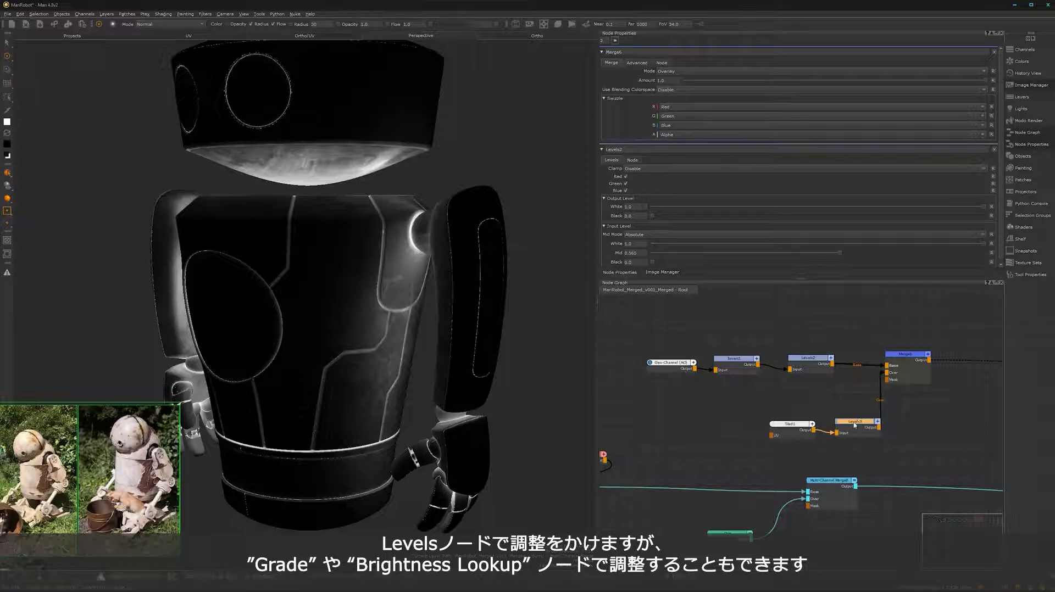
Step: Set the tiled texture's Levels node to Clamp LDR, raise its input Black level and lower its input White level to 0.783
{"action": "double_click", "coordinate": [854, 424]}
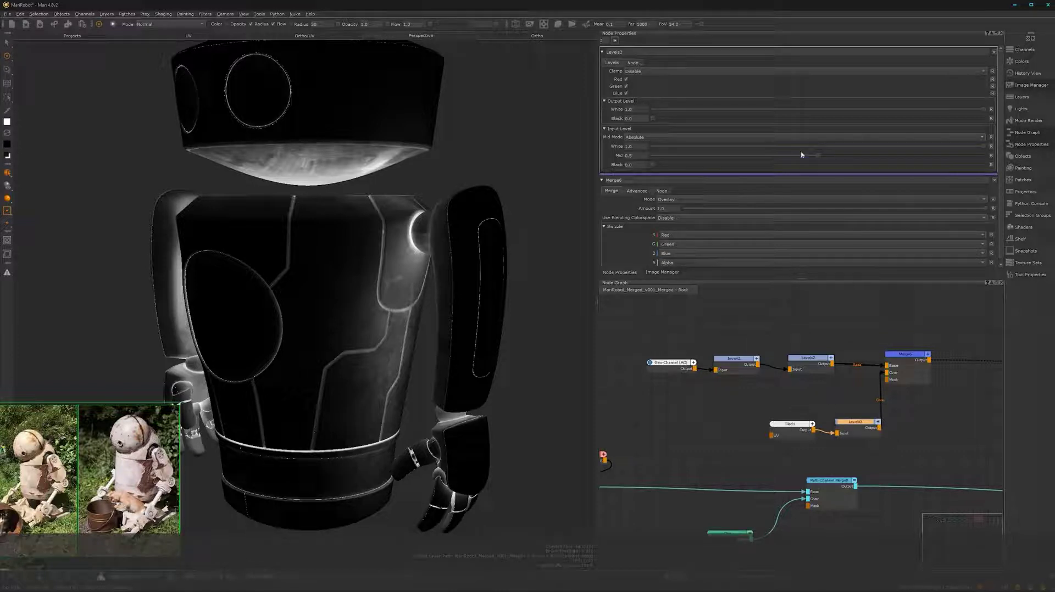
{"action": "left_click", "coordinate": [752, 72]}
{"action": "left_click", "coordinate": [761, 88]}
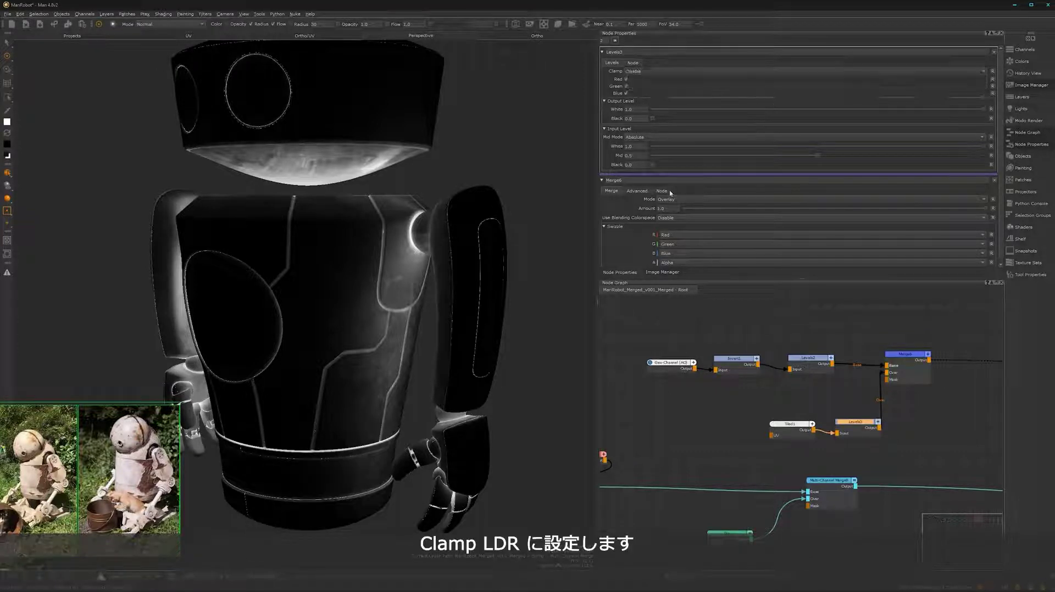
{"action": "left_click", "coordinate": [673, 72]}
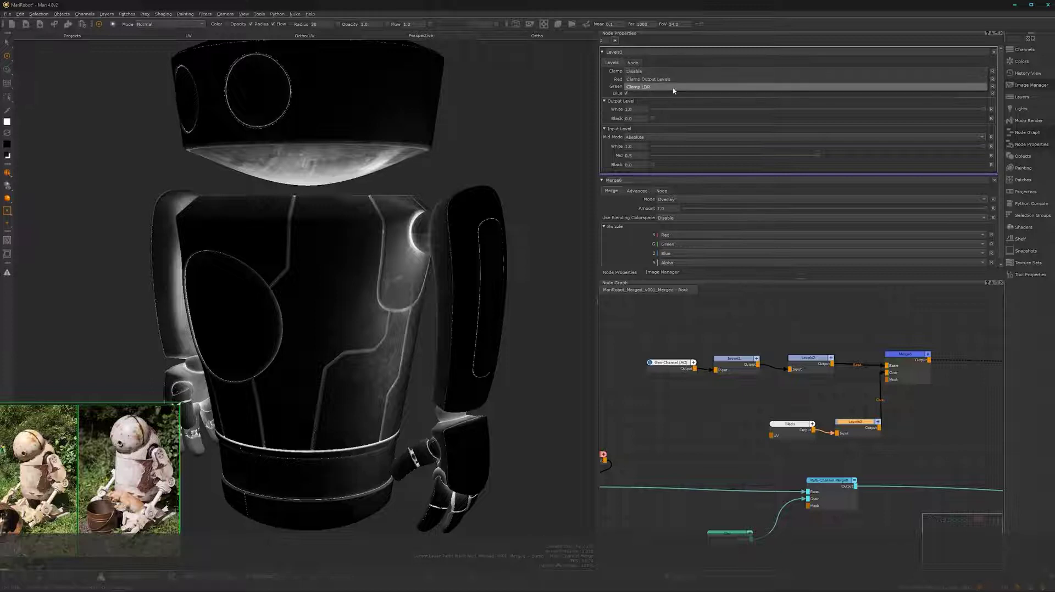
{"action": "left_click", "coordinate": [678, 81]}
{"action": "left_click_drag", "start_coordinate": [655, 165], "coordinate": [697, 168]}
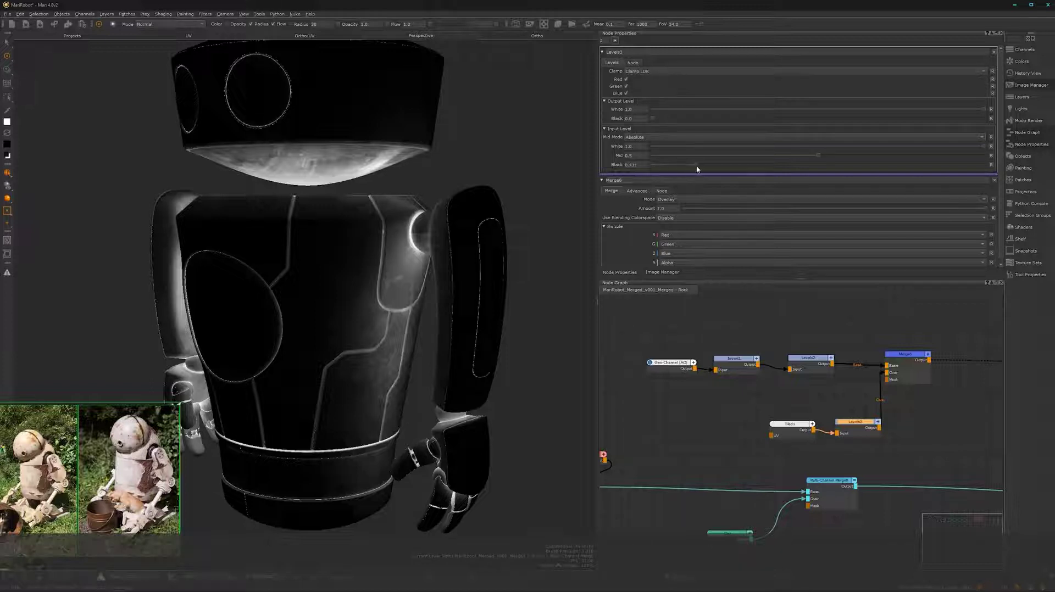
{"action": "left_click_drag", "start_coordinate": [983, 147], "coordinate": [904, 154]}
Step: Set the tiled roughness texture's U Repeat and V Repeat to 3 and check the mask on the robot
{"action": "left_click_drag", "start_coordinate": [790, 425], "coordinate": [777, 430]}
{"action": "double_click", "coordinate": [778, 430]}
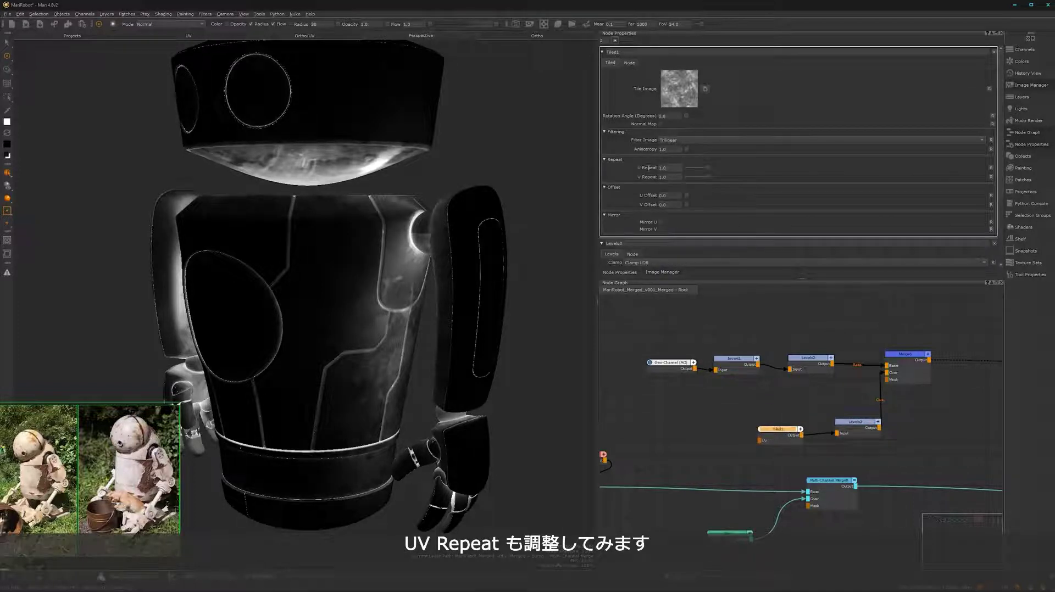
{"action": "left_click_drag", "start_coordinate": [673, 168], "coordinate": [650, 177]}
{"action": "type", "text": "3"}
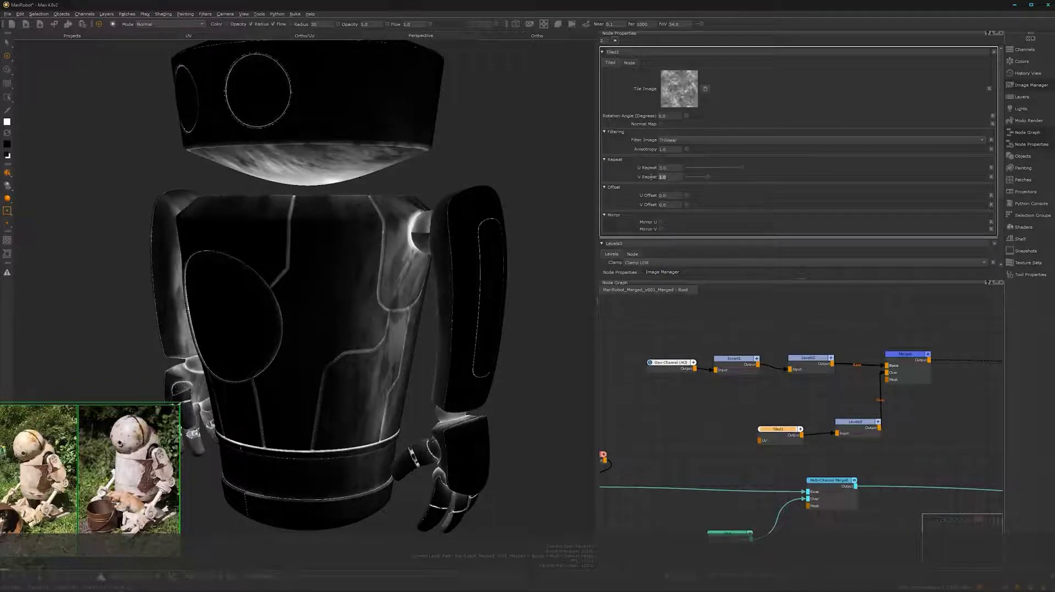
{"action": "type", "text": "3"}
{"action": "key", "text": "Return"}
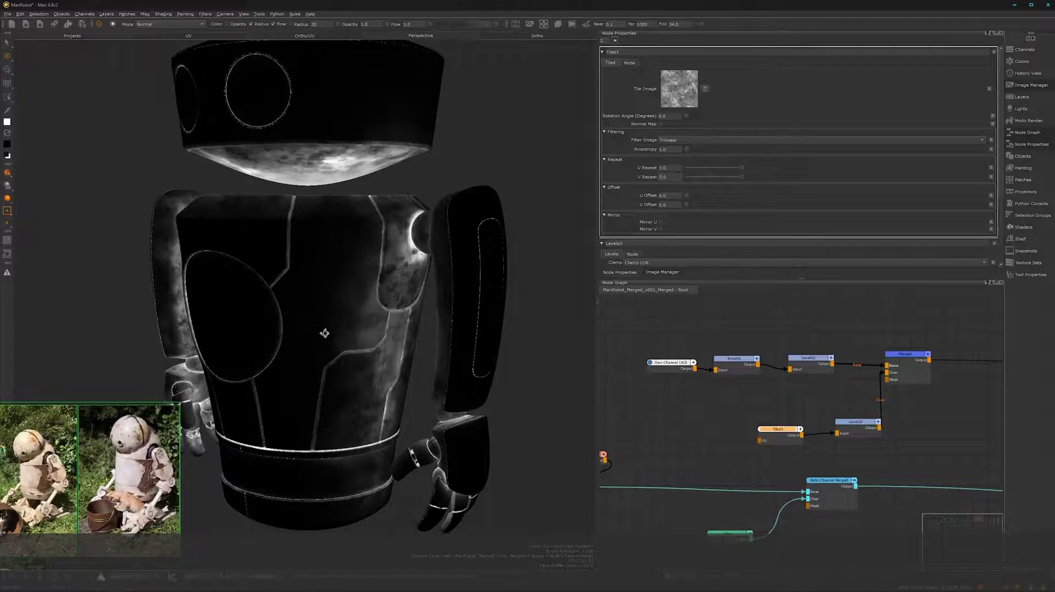
{"action": "left_click_drag", "start_coordinate": [325, 333], "coordinate": [350, 336], "text": "alt"}
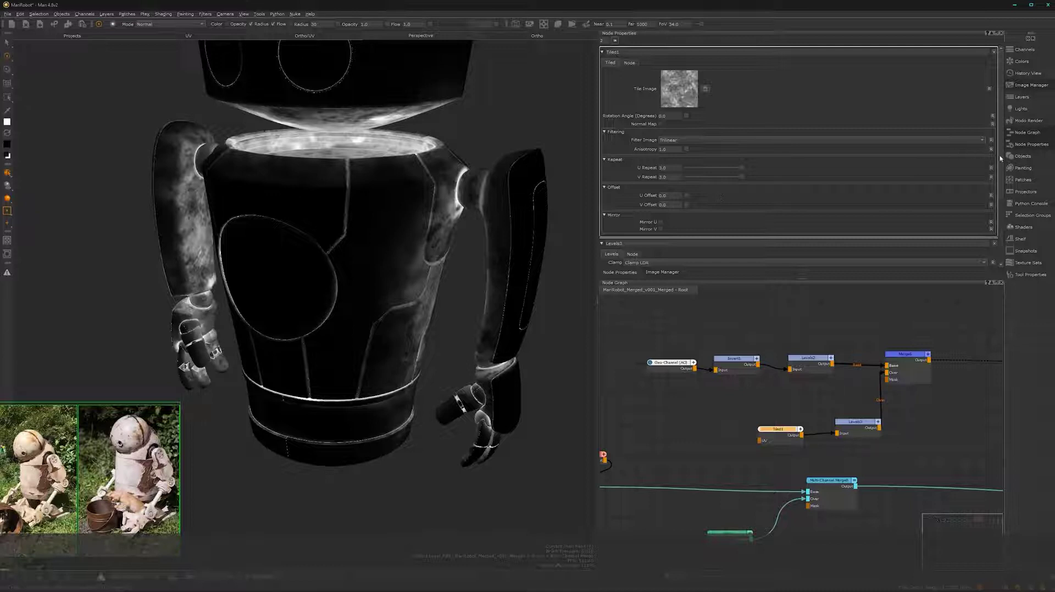
Step: Set the tiled texture's Levels input Black to 0.24 and input White to about 0.73, and inspect the breakup around the robot's torso
{"action": "scroll", "coordinate": [934, 208], "scroll_direction": "down", "scroll_amount": 3}
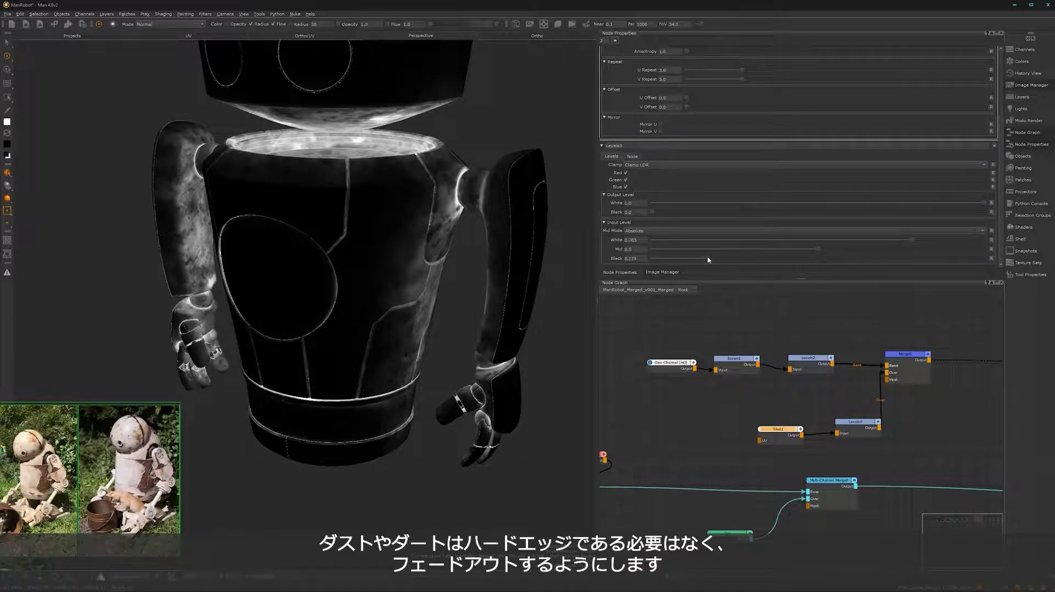
{"action": "left_click_drag", "start_coordinate": [694, 259], "coordinate": [738, 257]}
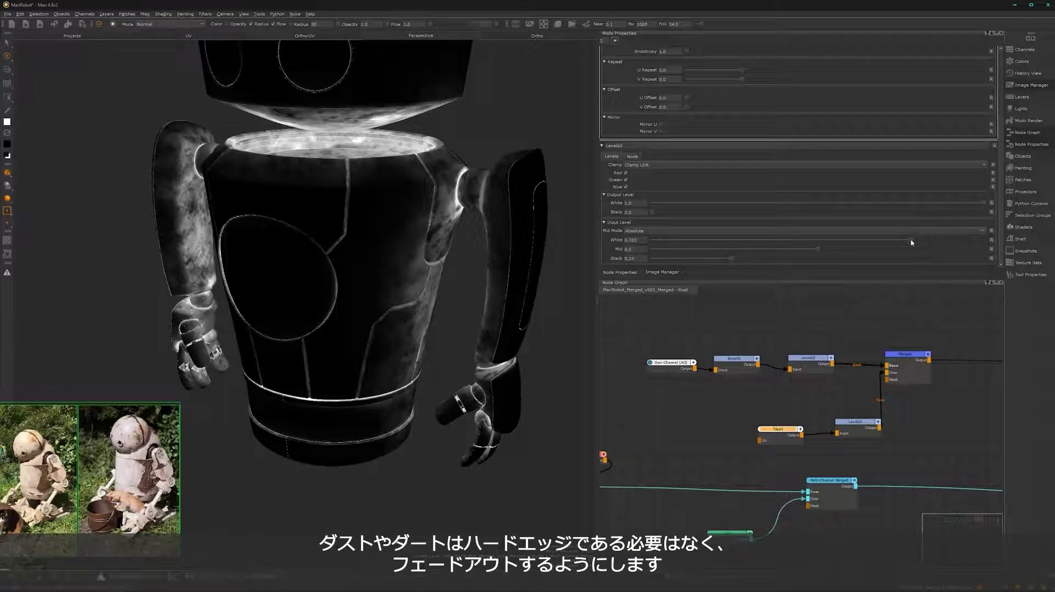
{"action": "left_click_drag", "start_coordinate": [911, 242], "coordinate": [896, 240]}
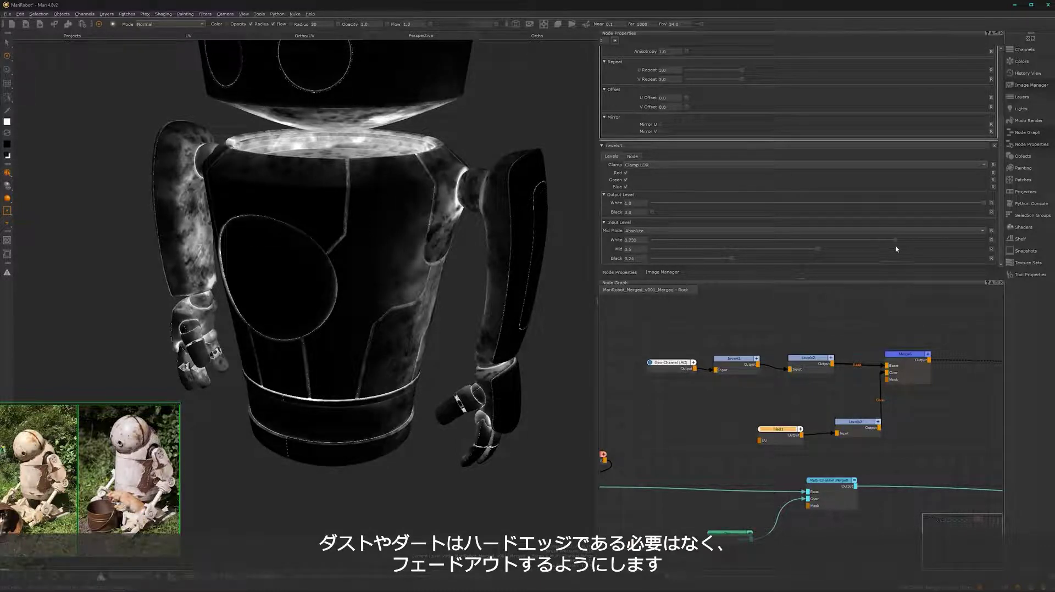
{"action": "mouse_move", "coordinate": [375, 330]}
{"action": "left_mouse_down", "text": "alt"}
{"action": "mouse_move", "coordinate": [341, 334]}
{"action": "mouse_move", "coordinate": [377, 333]}
{"action": "left_mouse_up", "text": "alt"}
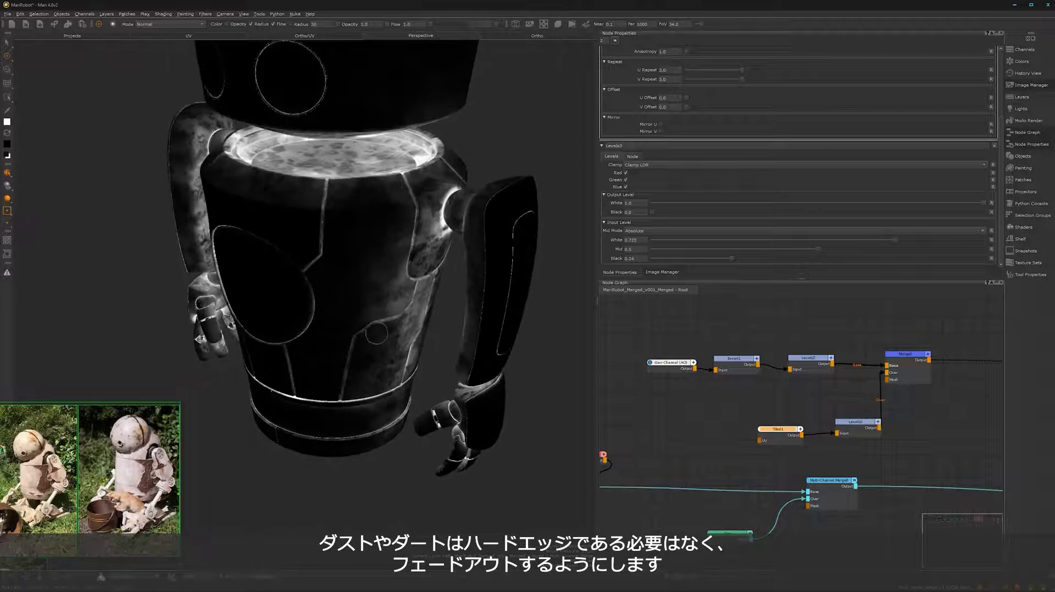
{"action": "left_click_drag", "start_coordinate": [342, 236], "coordinate": [397, 309], "text": "alt"}
{"action": "right_click_drag", "start_coordinate": [362, 280], "coordinate": [412, 245], "text": "alt"}
{"action": "left_click_drag", "start_coordinate": [397, 328], "coordinate": [349, 322], "text": "alt"}
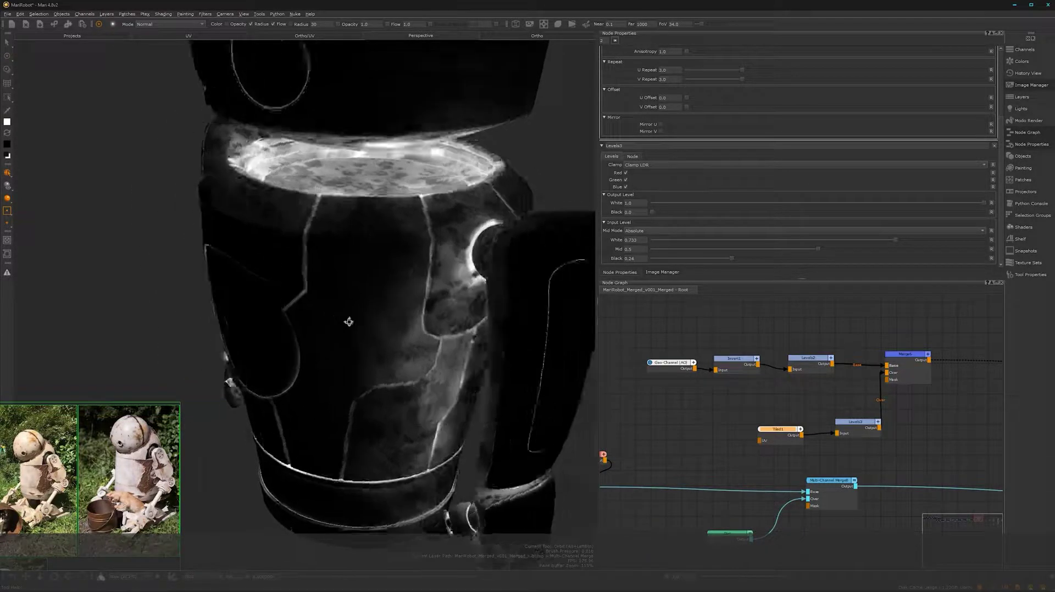
{"action": "scroll", "coordinate": [348, 321], "scroll_direction": "down", "scroll_amount": 5}
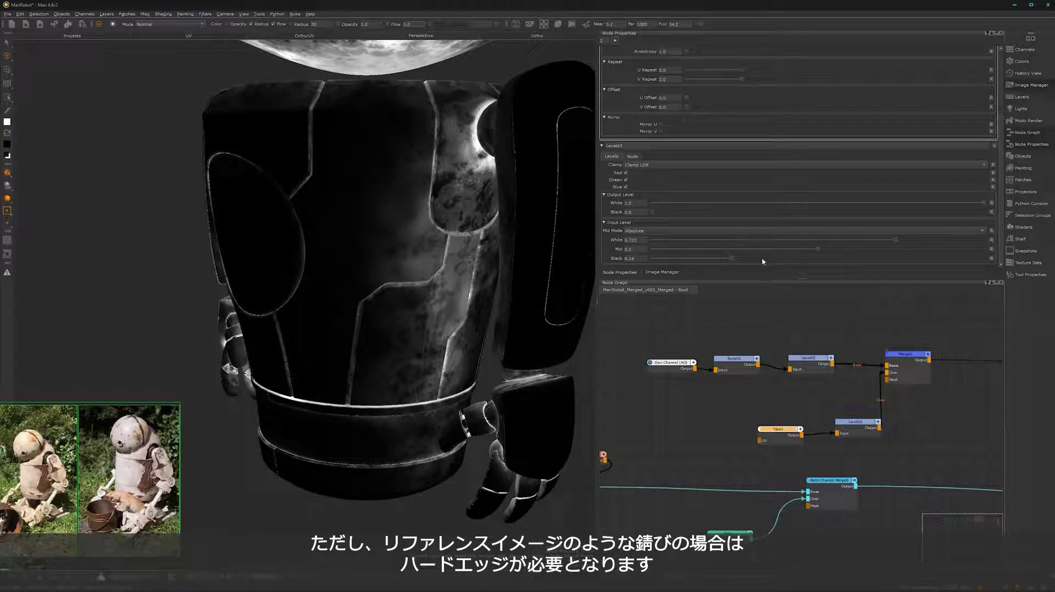
Step: Harden the mask's edges by setting the tiled texture's Levels input Black to 0.45 and input White to about 0.54
{"action": "left_click_drag", "start_coordinate": [731, 258], "coordinate": [799, 258]}
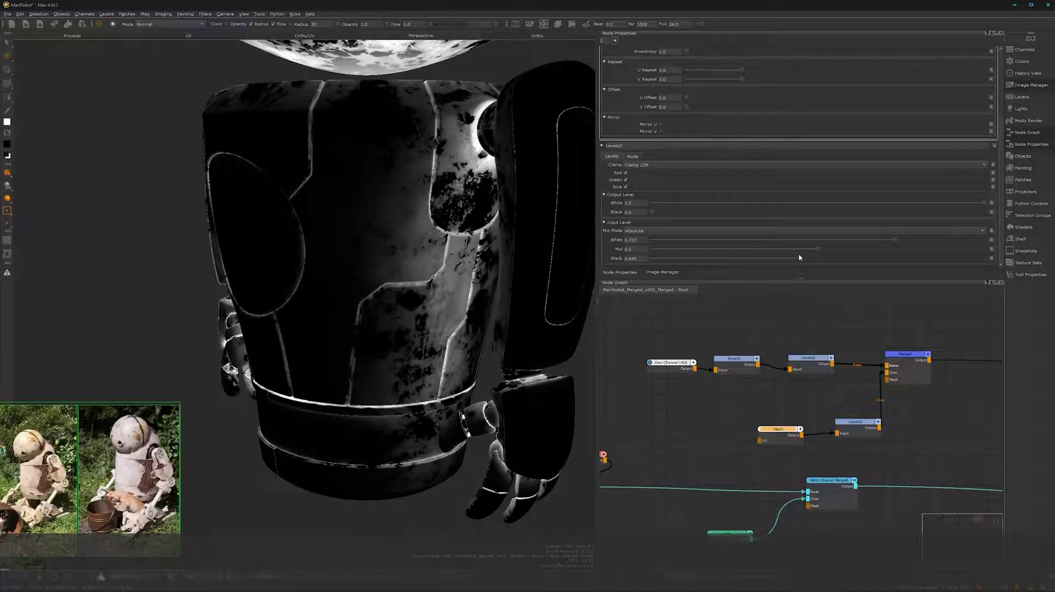
{"action": "left_click_drag", "start_coordinate": [894, 240], "coordinate": [829, 245]}
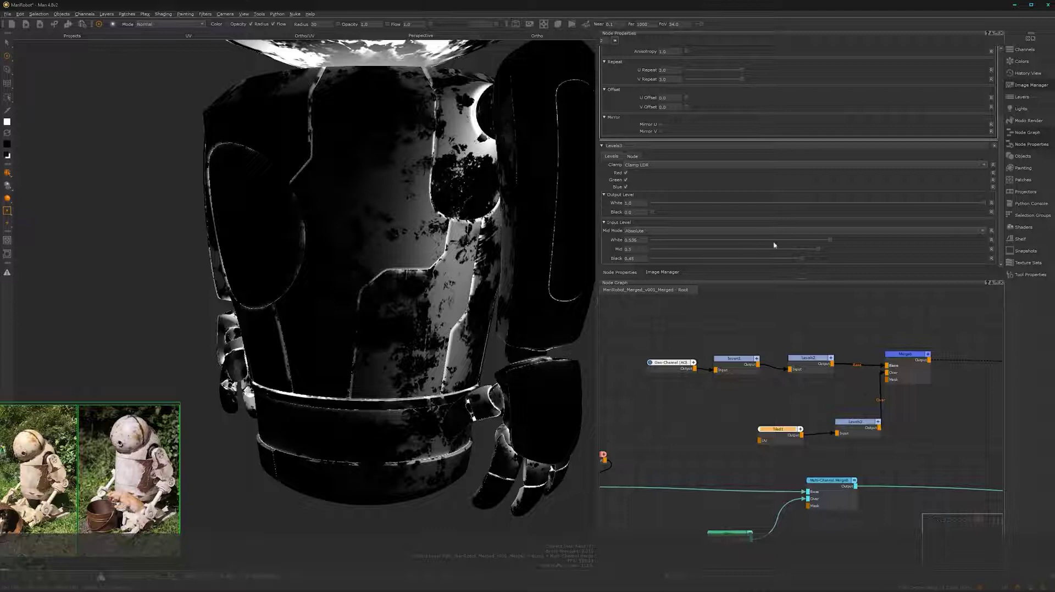
Step: Soften the mask's falloff by setting the tiled texture's Levels input Black to about 0.15 and input White to about 0.79
{"action": "left_click_drag", "start_coordinate": [801, 260], "coordinate": [701, 259]}
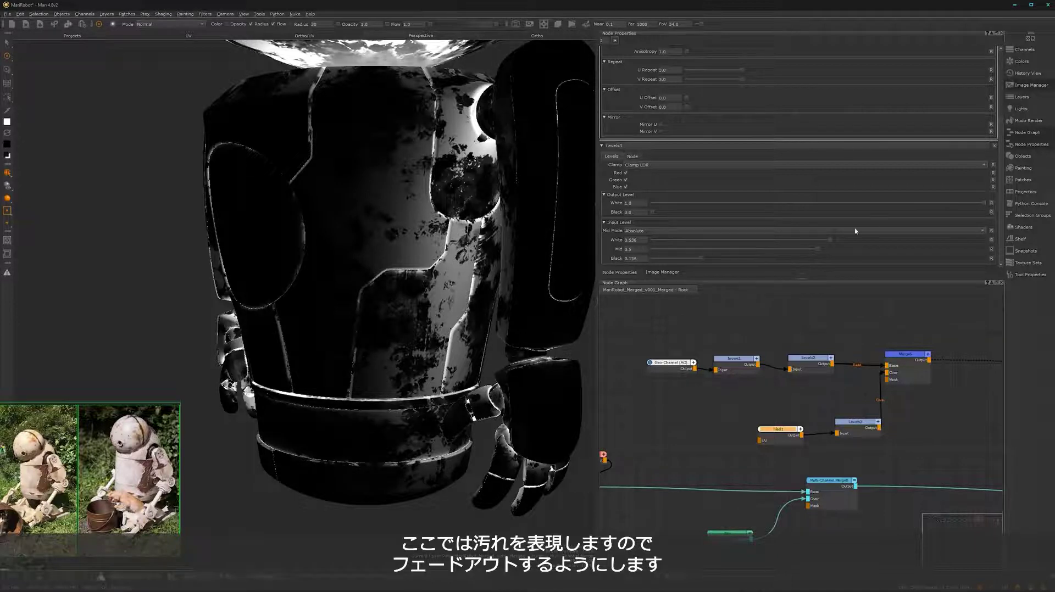
{"action": "left_click_drag", "start_coordinate": [829, 240], "coordinate": [915, 240]}
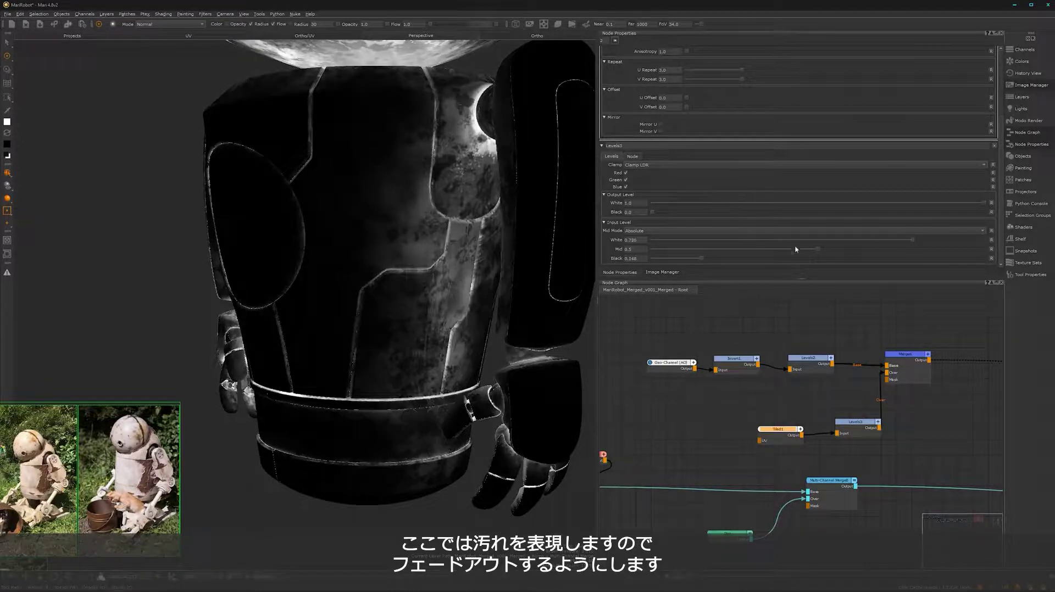
{"action": "left_click_drag", "start_coordinate": [404, 333], "coordinate": [472, 297], "text": "alt"}
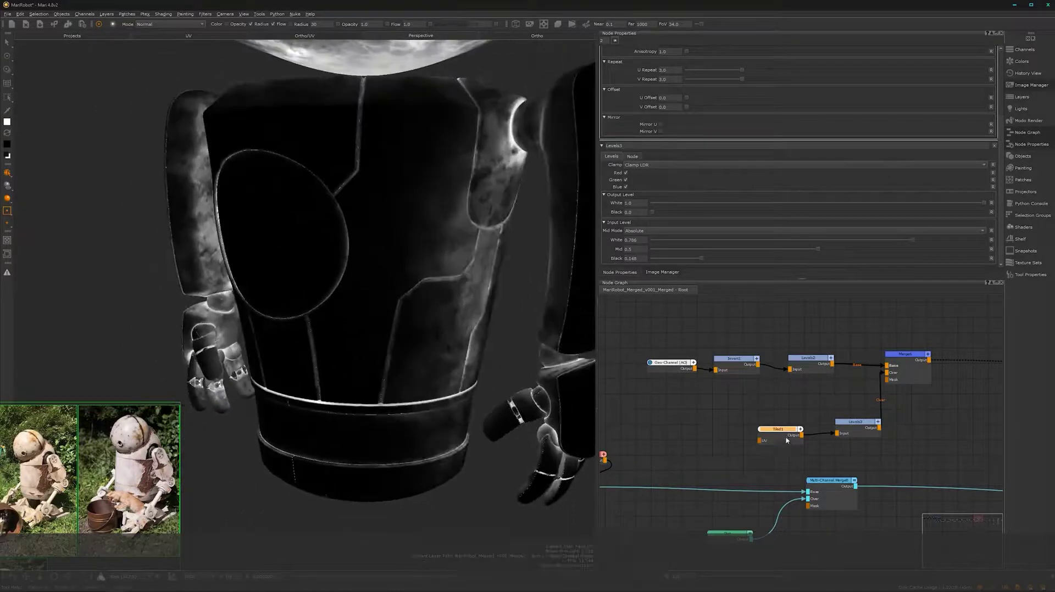
Step: Tidy the tiled texture and its Levels node, and add another Merge node after the breakup texture's Merge node
{"action": "left_click_drag", "start_coordinate": [786, 440], "coordinate": [788, 435]}
{"action": "left_click_drag", "start_coordinate": [848, 401], "coordinate": [780, 451]}
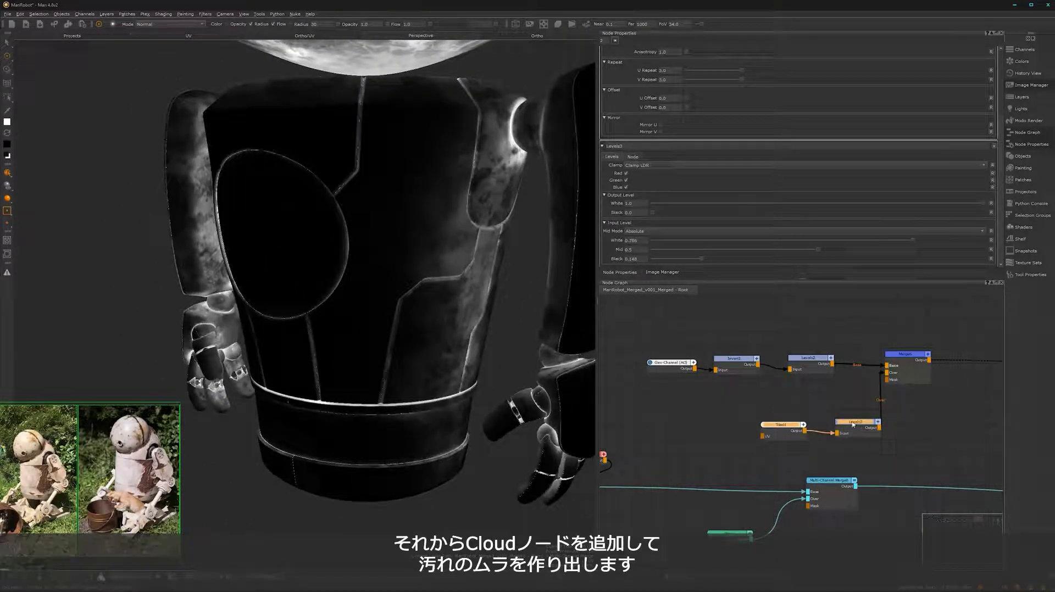
{"action": "left_click_drag", "start_coordinate": [853, 424], "coordinate": [826, 406]}
{"action": "scroll", "coordinate": [880, 428], "scroll_direction": "down", "scroll_amount": 3}
{"action": "middle_click_drag", "start_coordinate": [880, 426], "coordinate": [779, 433]}
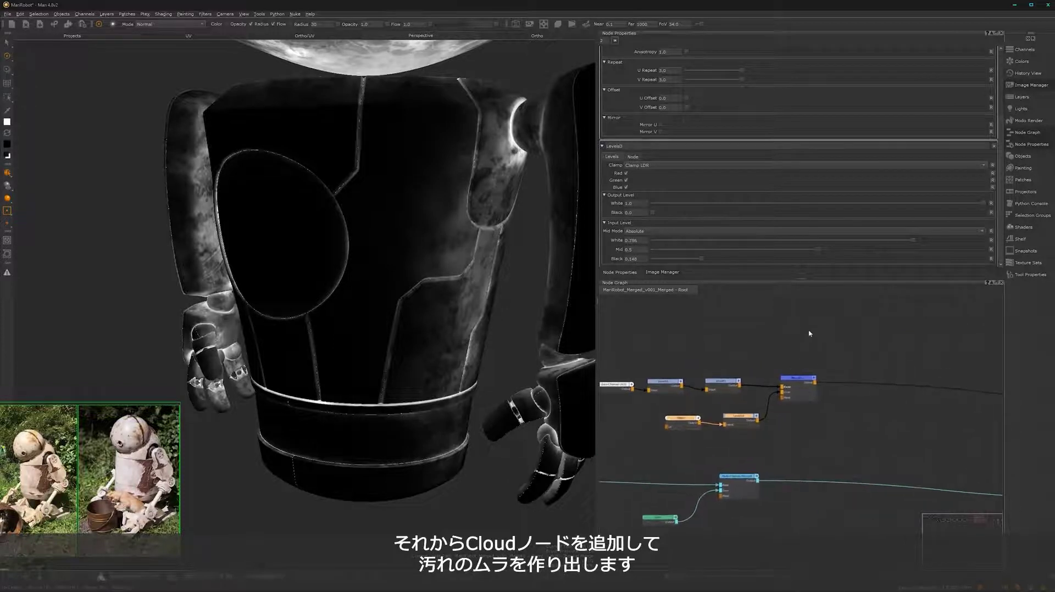
{"action": "left_click", "coordinate": [801, 378]}
{"action": "key", "text": "m"}
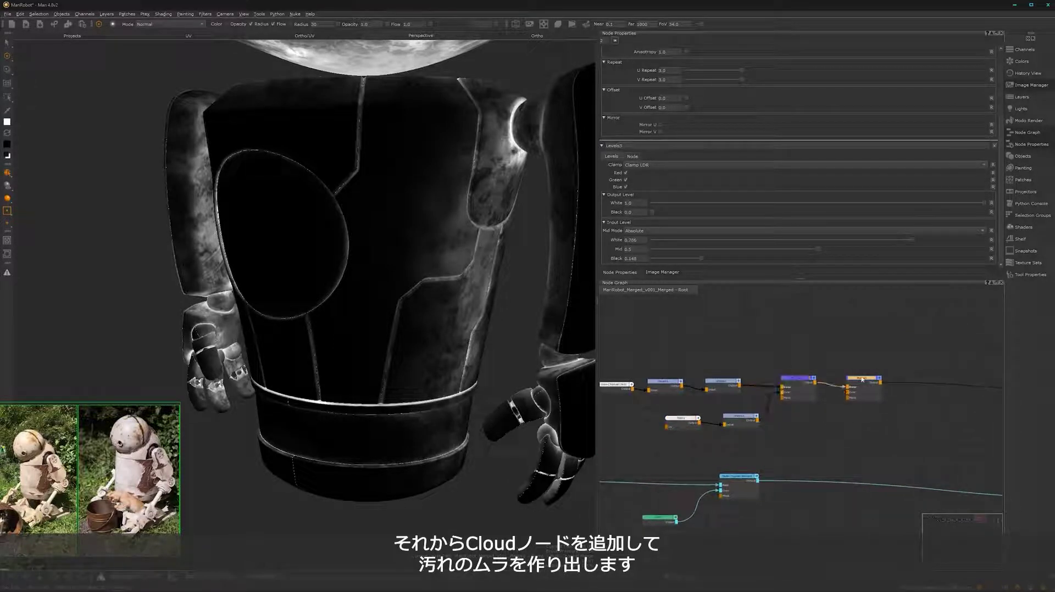
{"action": "left_click_drag", "start_coordinate": [862, 380], "coordinate": [891, 380]}
Step: Create a Cloud node and connect its output to the Over input of the new Merge node
{"action": "left_click", "coordinate": [824, 446]}
{"action": "key", "text": "Tab"}
{"action": "type", "text": "clo"}
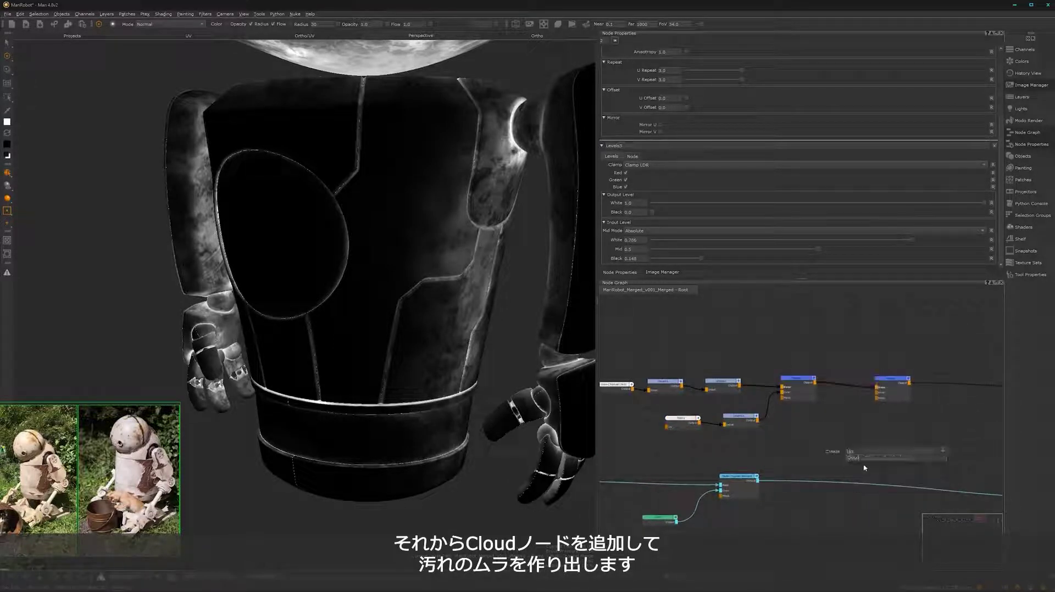
{"action": "left_click", "coordinate": [866, 459]}
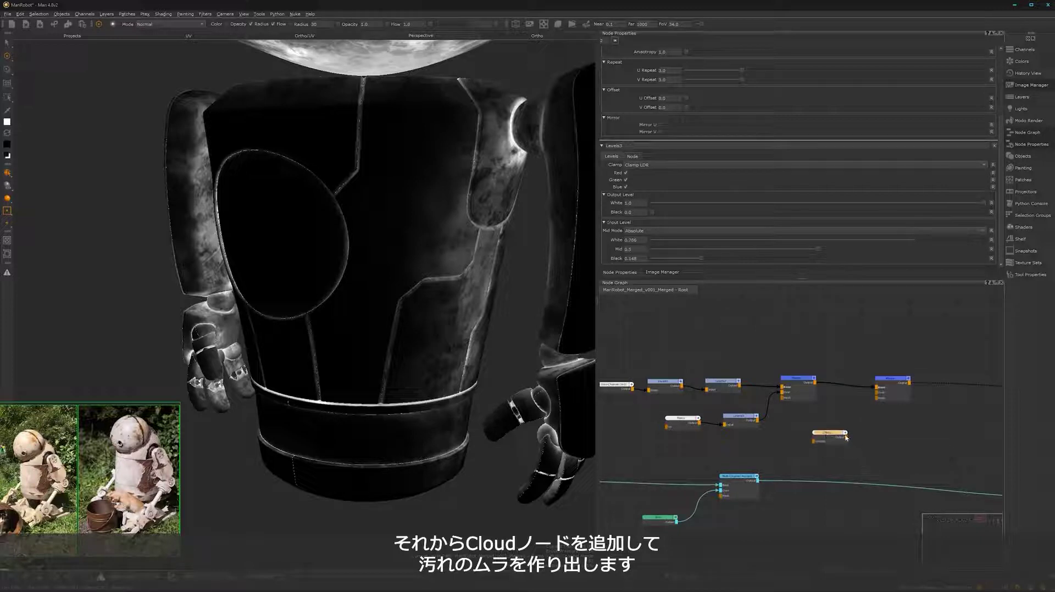
{"action": "left_click_drag", "start_coordinate": [847, 438], "coordinate": [880, 392]}
Step: Set the blend mode of the Merge node fed by the Cloud node to Overlay
{"action": "left_click", "coordinate": [891, 381]}
{"action": "double_click", "coordinate": [891, 380]}
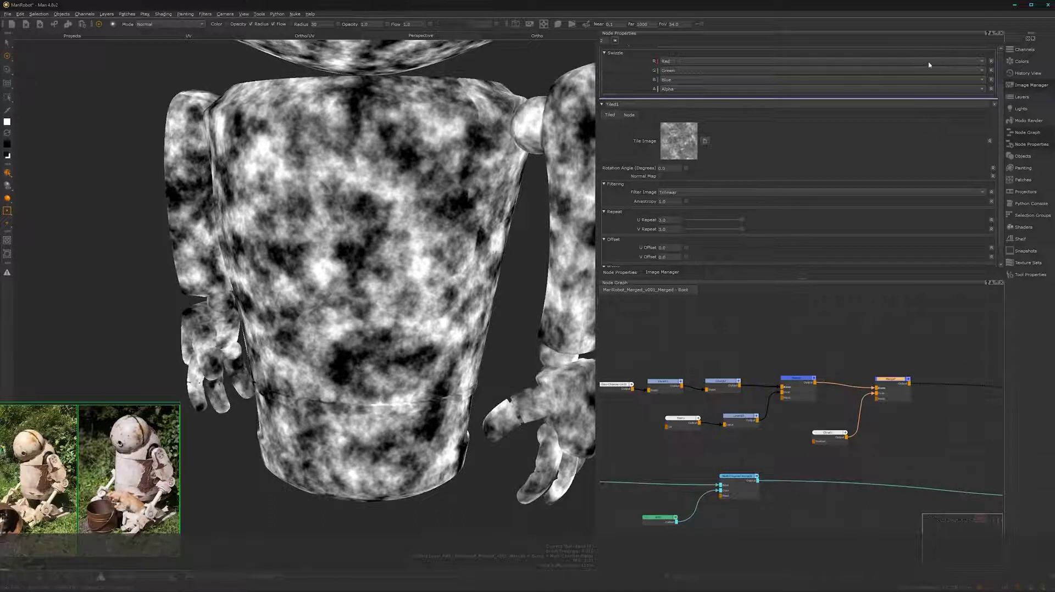
{"action": "scroll", "coordinate": [1000, 155], "scroll_direction": "up", "scroll_amount": 2}
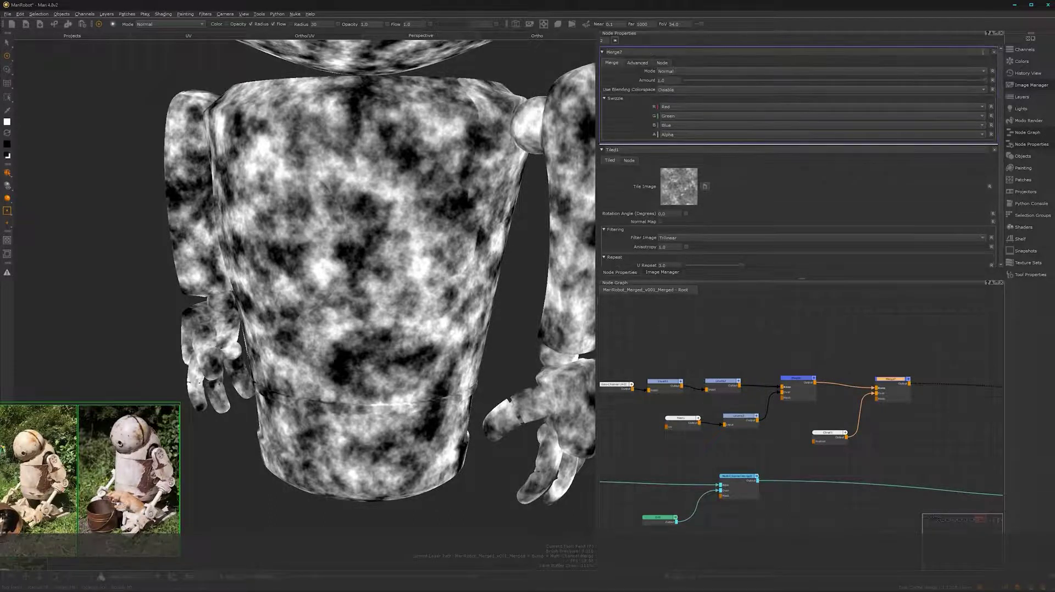
{"action": "left_click", "coordinate": [922, 73]}
{"action": "mouse_move", "coordinate": [951, 114]}
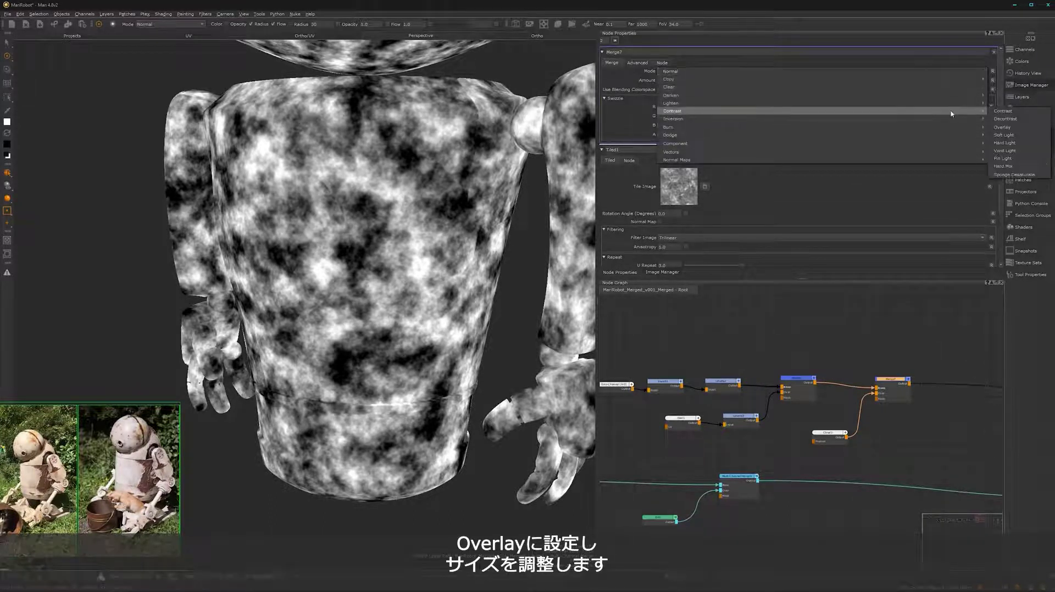
{"action": "left_click", "coordinate": [1001, 127]}
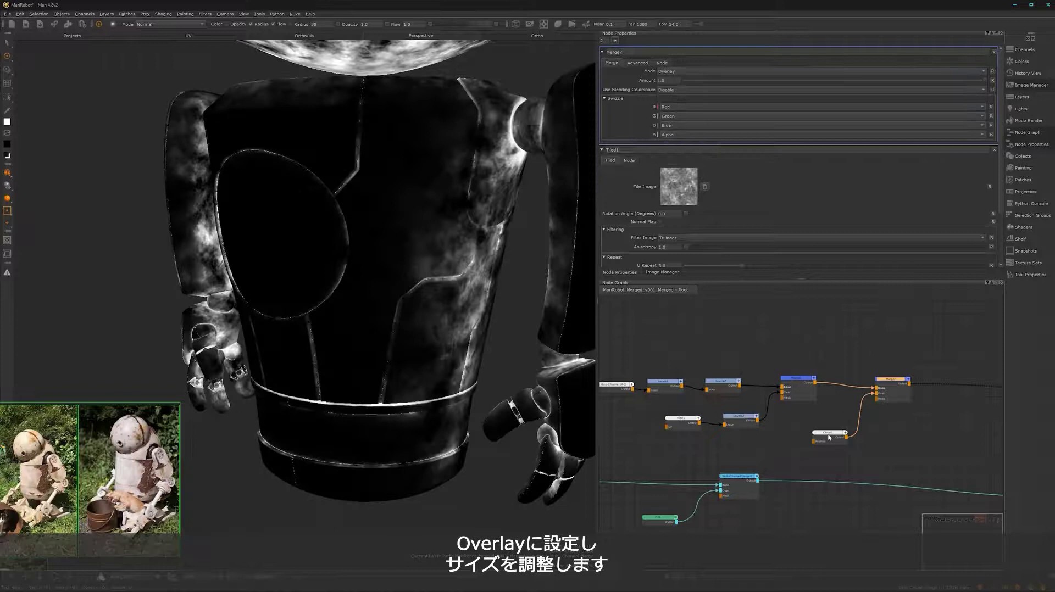
Step: Set the Cloud node's Size to 0.677 and its Roughness to about 0.36
{"action": "left_click_drag", "start_coordinate": [828, 437], "coordinate": [827, 438]}
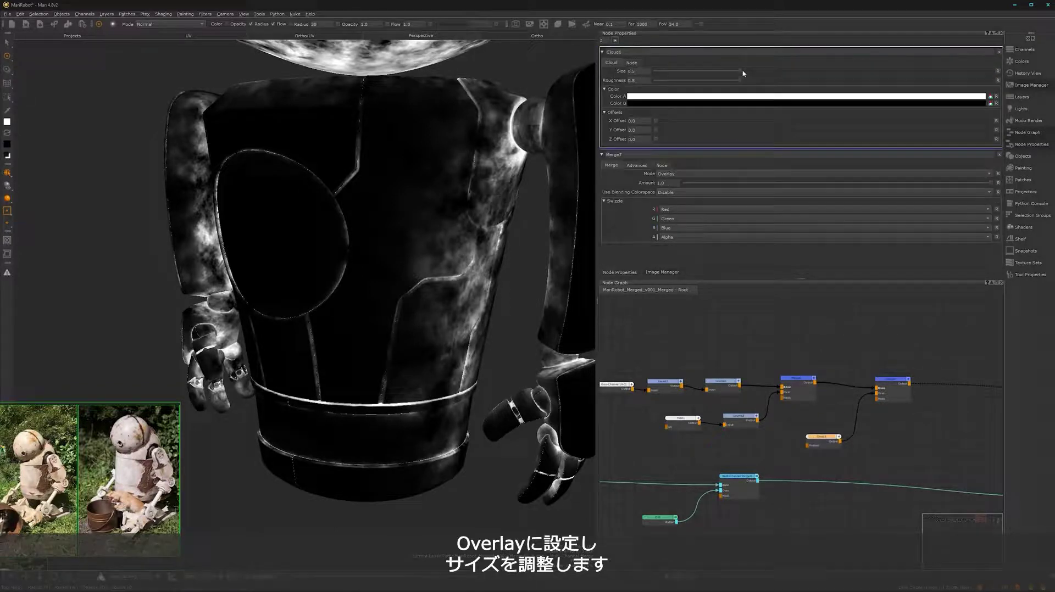
{"action": "left_click_drag", "start_coordinate": [743, 73], "coordinate": [786, 92]}
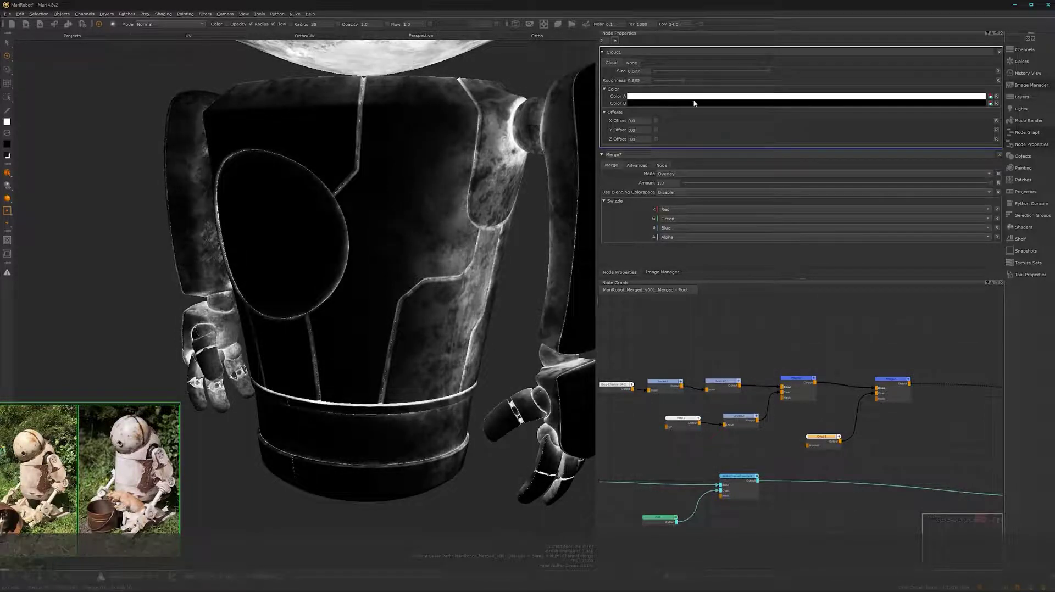
{"action": "left_click_drag", "start_coordinate": [694, 103], "coordinate": [718, 103]}
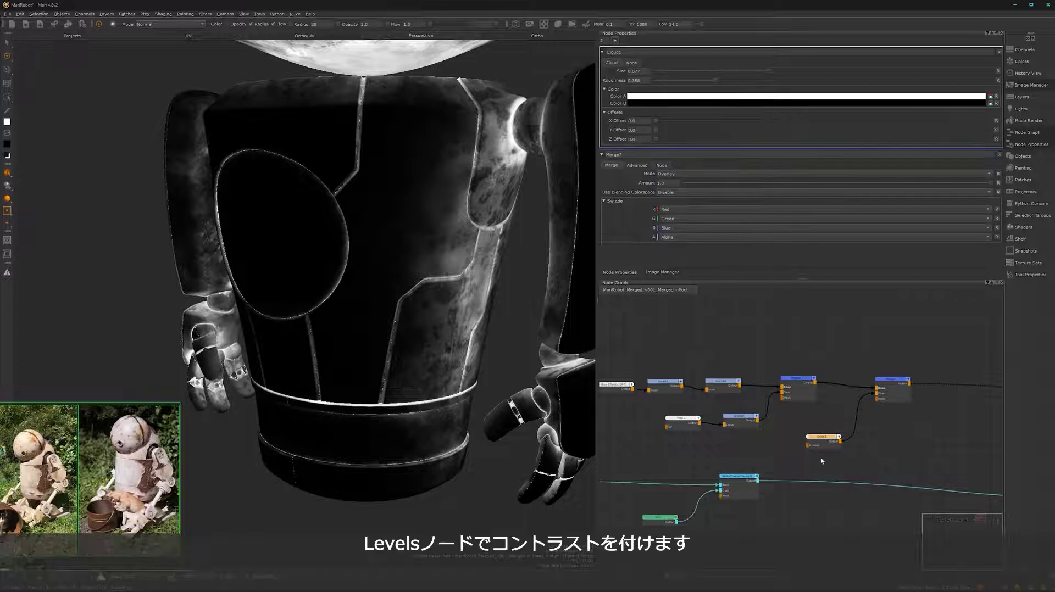
Step: Insert a Levels node between the Cloud node and its Merge node, and align the two nodes beneath the main chain
{"action": "key", "text": "Tab"}
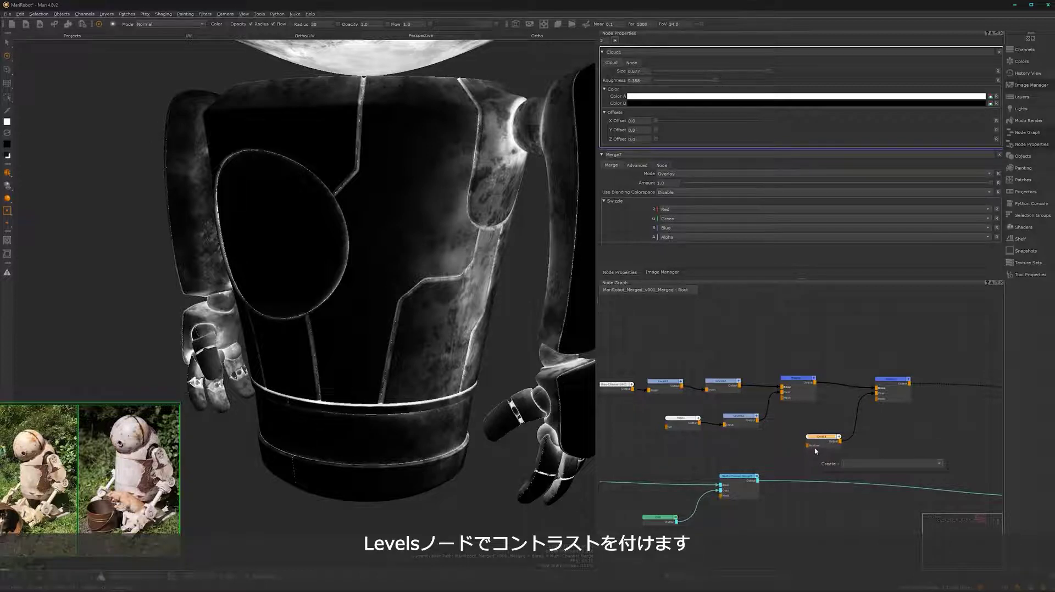
{"action": "type", "text": "leve"}
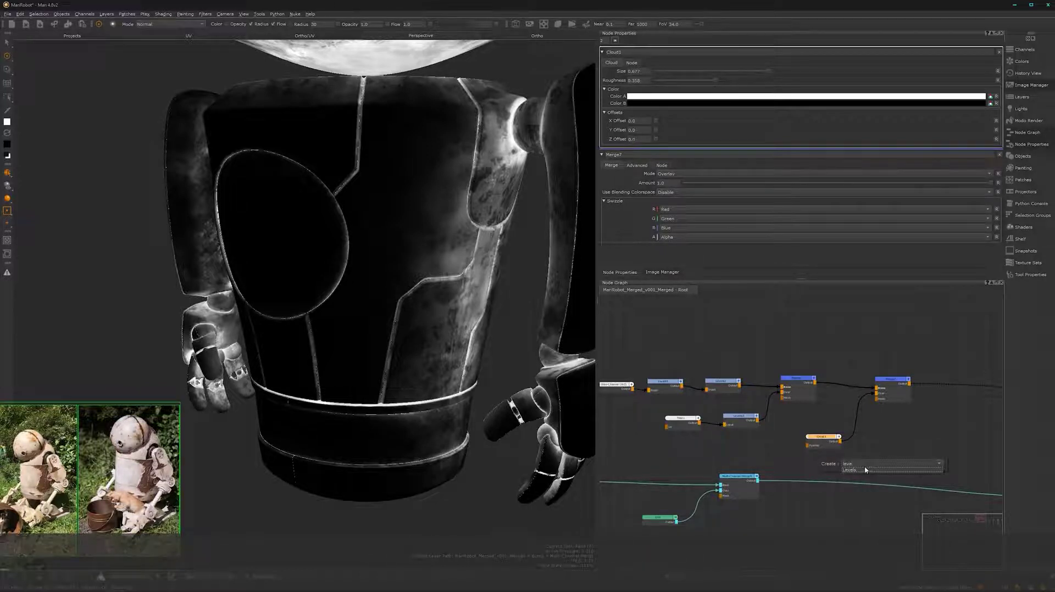
{"action": "left_click", "coordinate": [865, 469]}
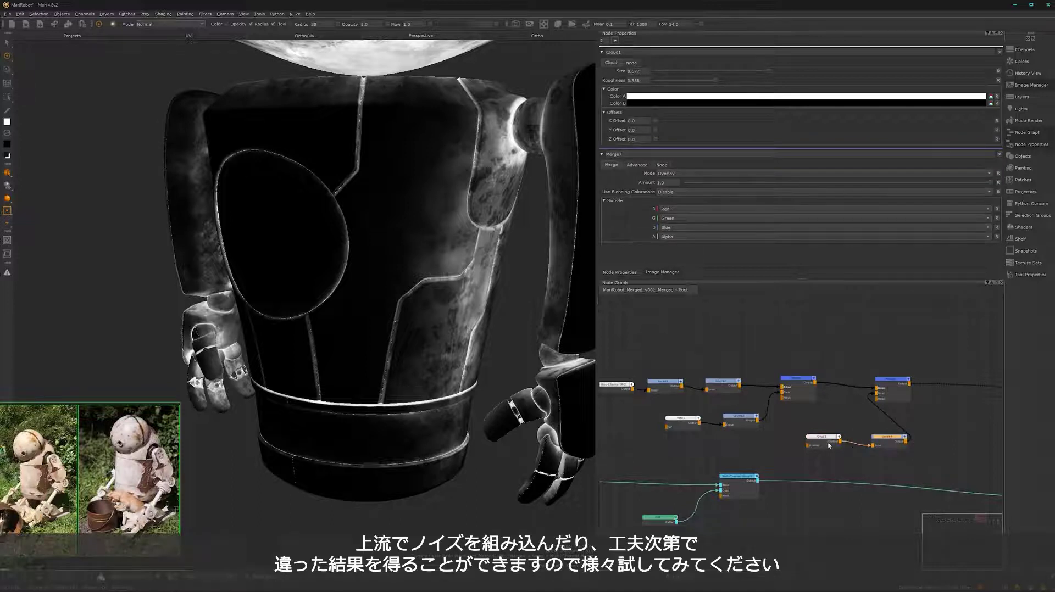
{"action": "left_click_drag", "start_coordinate": [835, 443], "coordinate": [880, 446]}
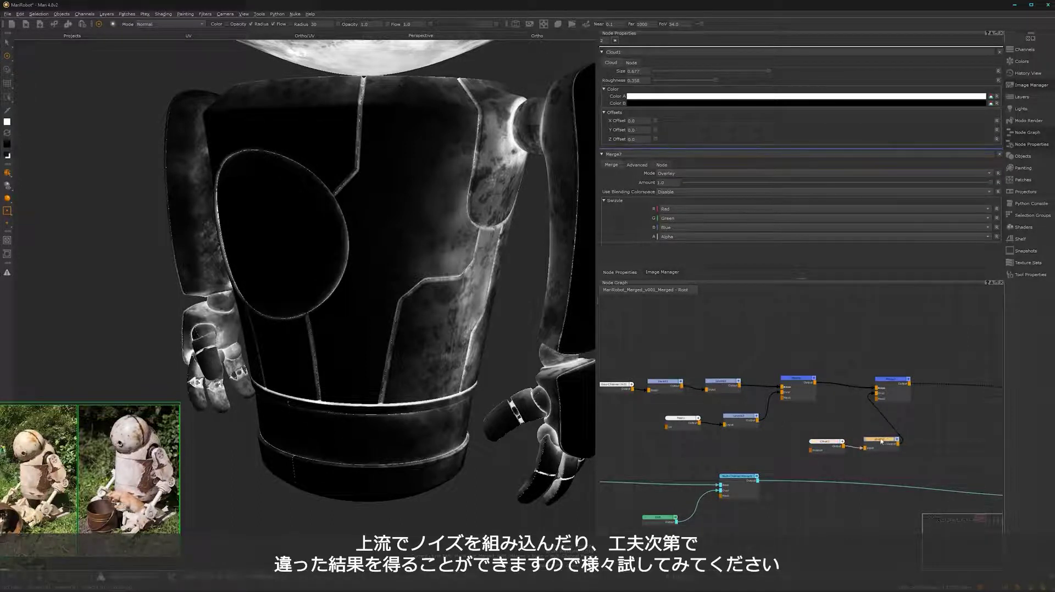
Step: Set the input Black to 0.18 and input White to 0.791 on the Levels node that follows the Cloud node
{"action": "double_click", "coordinate": [882, 441]}
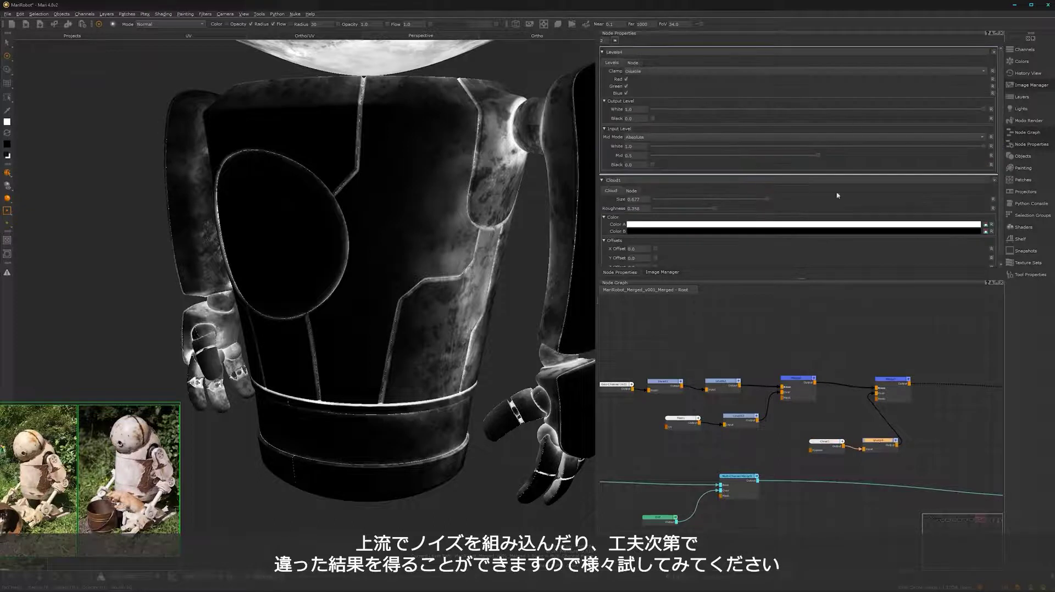
{"action": "left_click_drag", "start_coordinate": [658, 165], "coordinate": [717, 166]}
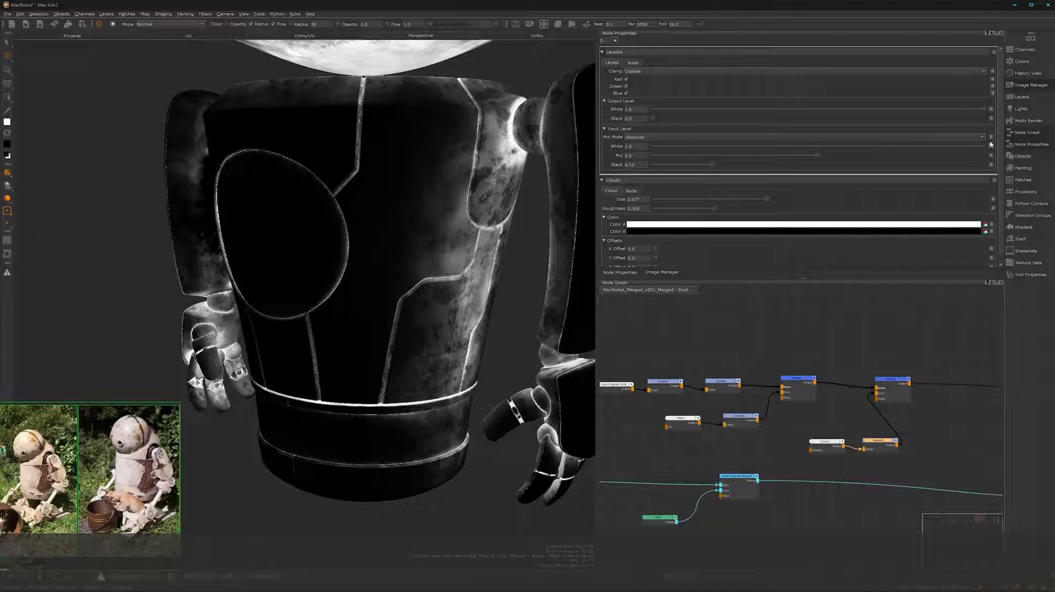
{"action": "left_click_drag", "start_coordinate": [984, 147], "coordinate": [915, 146]}
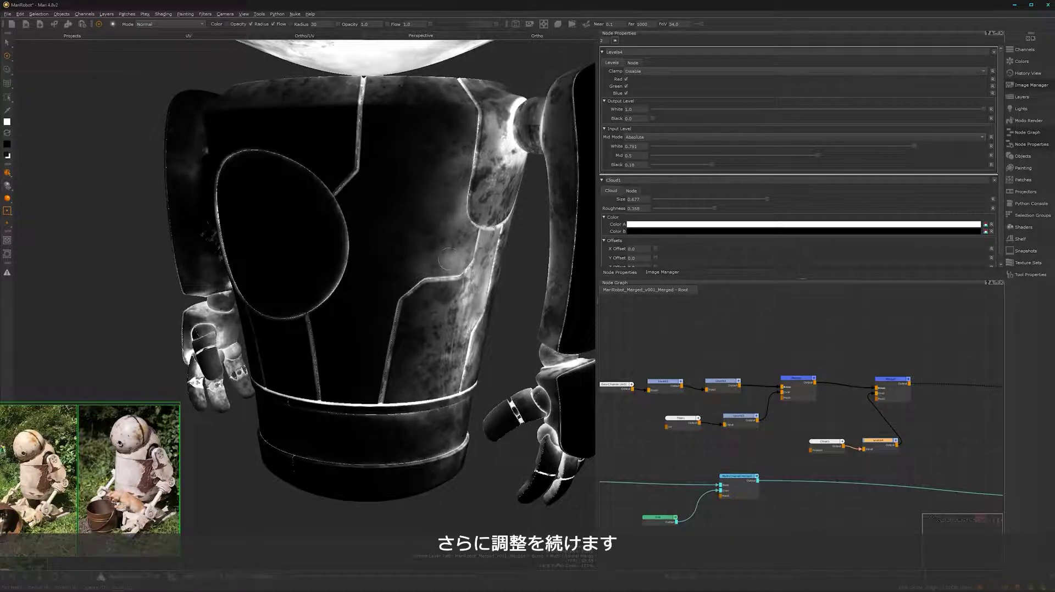
Step: Lower the Cloud node's Size to about 0.59 and check the mask around the robot's torso and arms
{"action": "mouse_move", "coordinate": [436, 307]}
{"action": "left_mouse_down", "text": "alt"}
{"action": "mouse_move", "coordinate": [471, 308]}
{"action": "mouse_move", "coordinate": [456, 306]}
{"action": "left_mouse_up", "text": "alt"}
{"action": "left_click_drag", "start_coordinate": [324, 292], "coordinate": [334, 293], "text": "alt"}
{"action": "mouse_move", "coordinate": [334, 292]}
{"action": "middle_mouse_down"}
{"action": "mouse_move", "coordinate": [405, 288]}
{"action": "mouse_move", "coordinate": [396, 297]}
{"action": "mouse_move", "coordinate": [271, 297]}
{"action": "mouse_move", "coordinate": [308, 282]}
{"action": "mouse_move", "coordinate": [439, 307]}
{"action": "middle_mouse_up"}
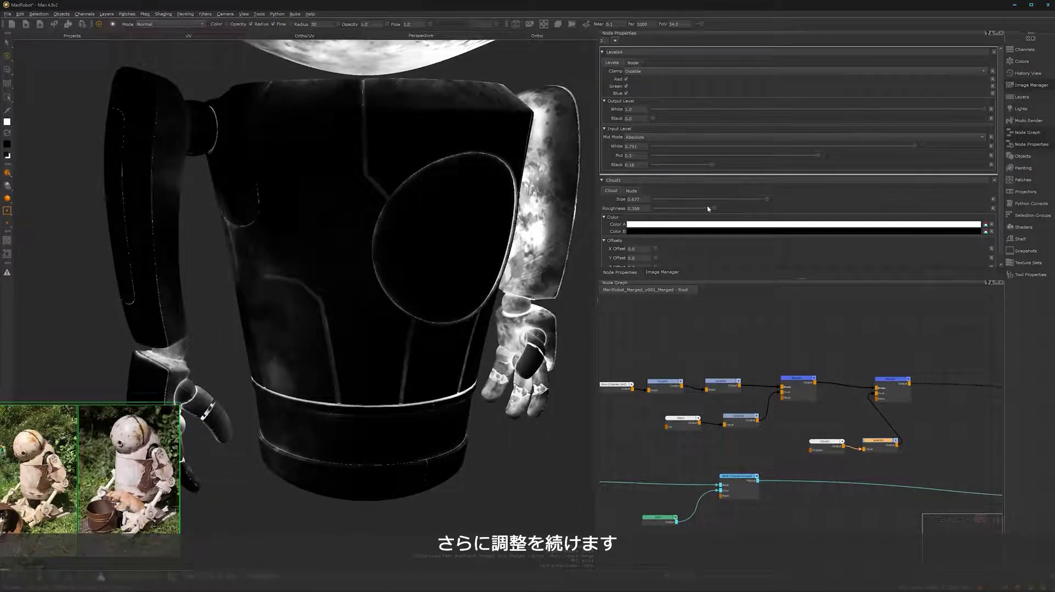
{"action": "left_click_drag", "start_coordinate": [765, 201], "coordinate": [746, 203]}
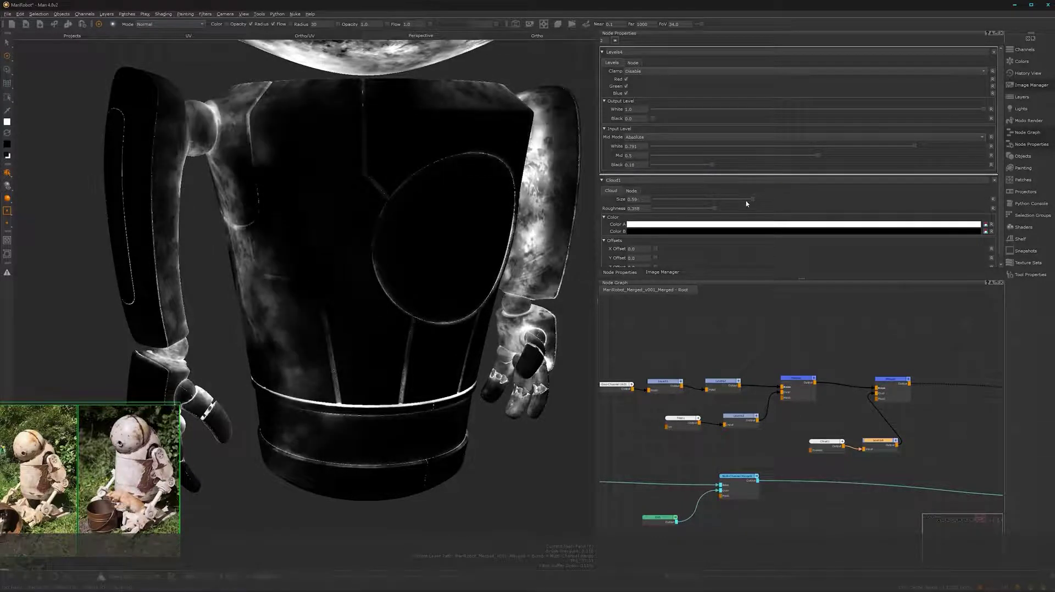
{"action": "left_click_drag", "start_coordinate": [442, 282], "coordinate": [418, 261], "text": "alt"}
{"action": "middle_click_drag", "start_coordinate": [418, 305], "coordinate": [338, 323]}
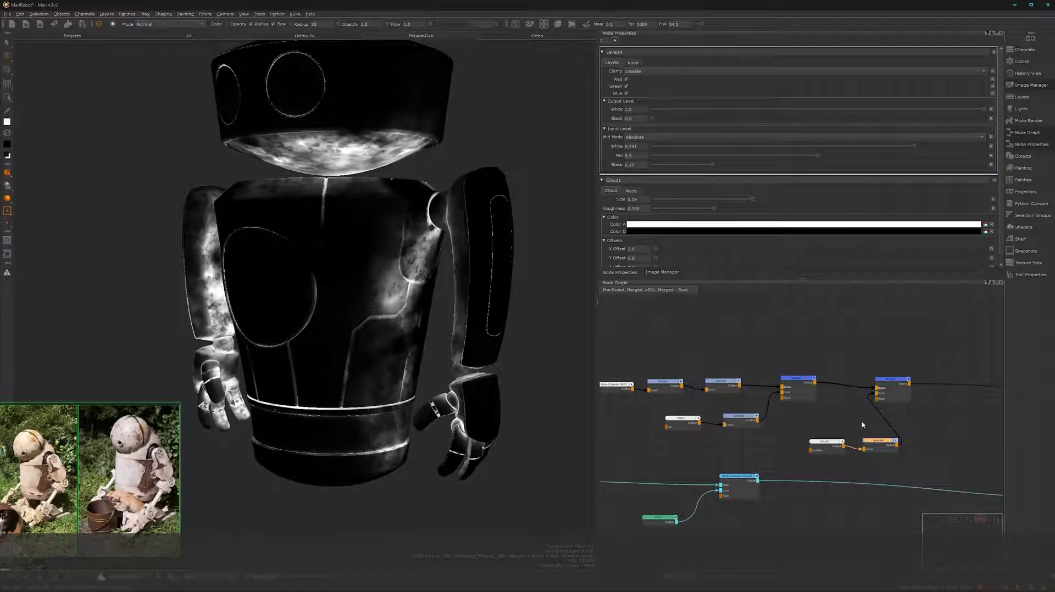
Step: Tidy the spacing of the Cloud, Levels and Merge nodes, and move the whole mask chain higher above the material nodes
{"action": "left_click_drag", "start_coordinate": [871, 420], "coordinate": [821, 463]}
{"action": "left_click_drag", "start_coordinate": [879, 442], "coordinate": [862, 425]}
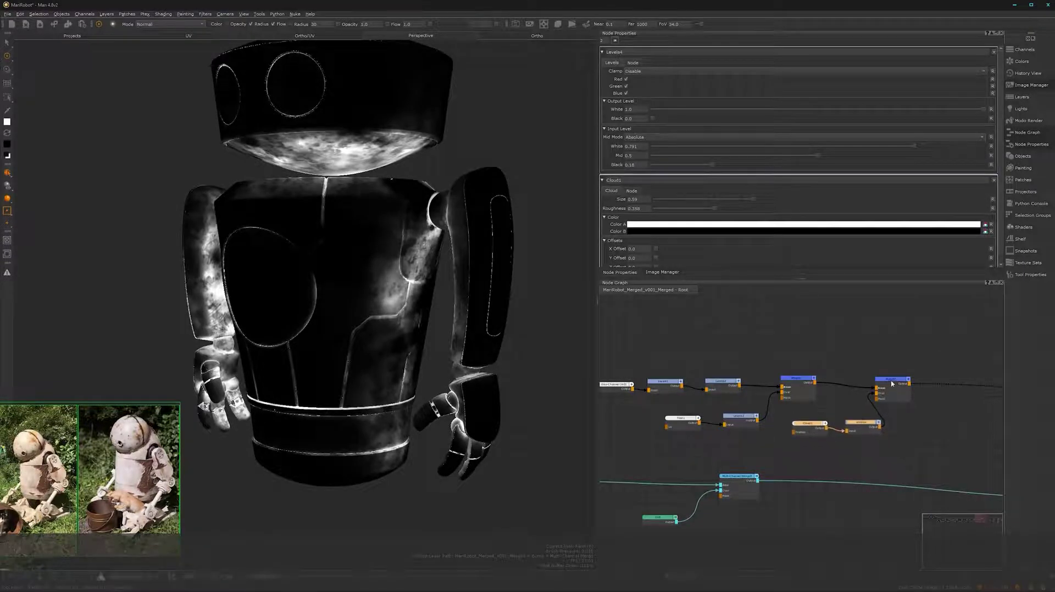
{"action": "left_click_drag", "start_coordinate": [891, 383], "coordinate": [918, 379]}
{"action": "scroll", "coordinate": [846, 466], "scroll_direction": "down", "scroll_amount": 3}
{"action": "middle_click_drag", "start_coordinate": [762, 459], "coordinate": [810, 455]}
{"action": "left_click_drag", "start_coordinate": [949, 358], "coordinate": [722, 460]}
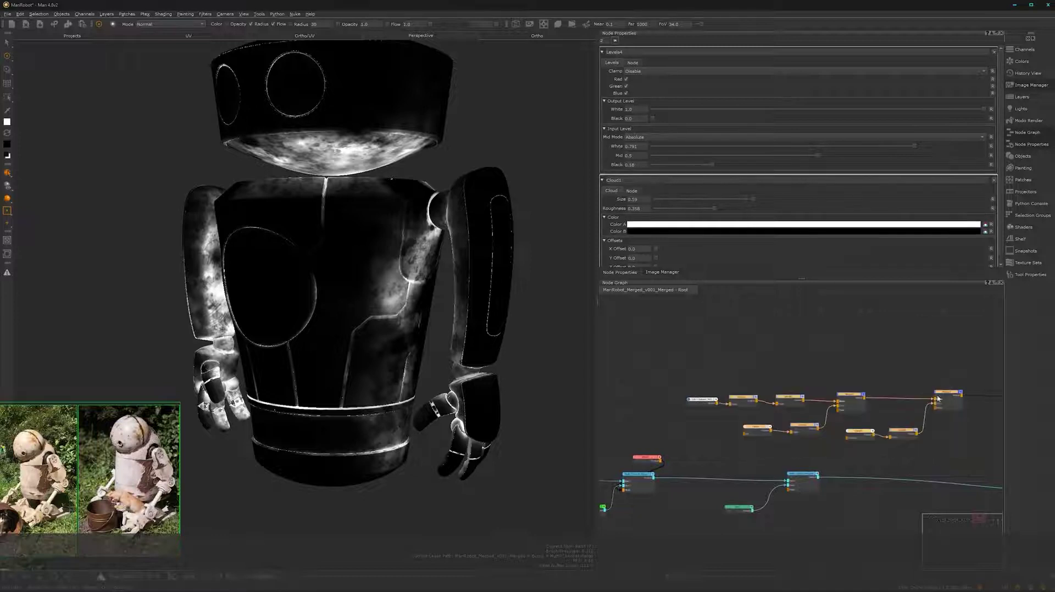
{"action": "left_click_drag", "start_coordinate": [938, 399], "coordinate": [883, 335]}
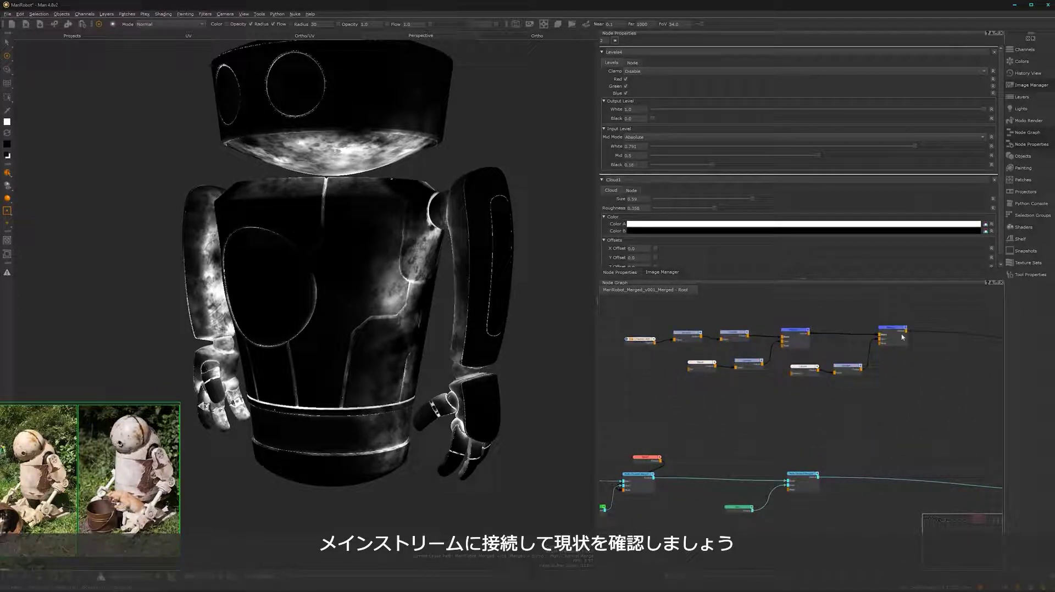
Step: Connect the output of the mask chain's final Merge node to the mask input of the dirt material's merge node
{"action": "left_click_drag", "start_coordinate": [906, 334], "coordinate": [908, 334]}
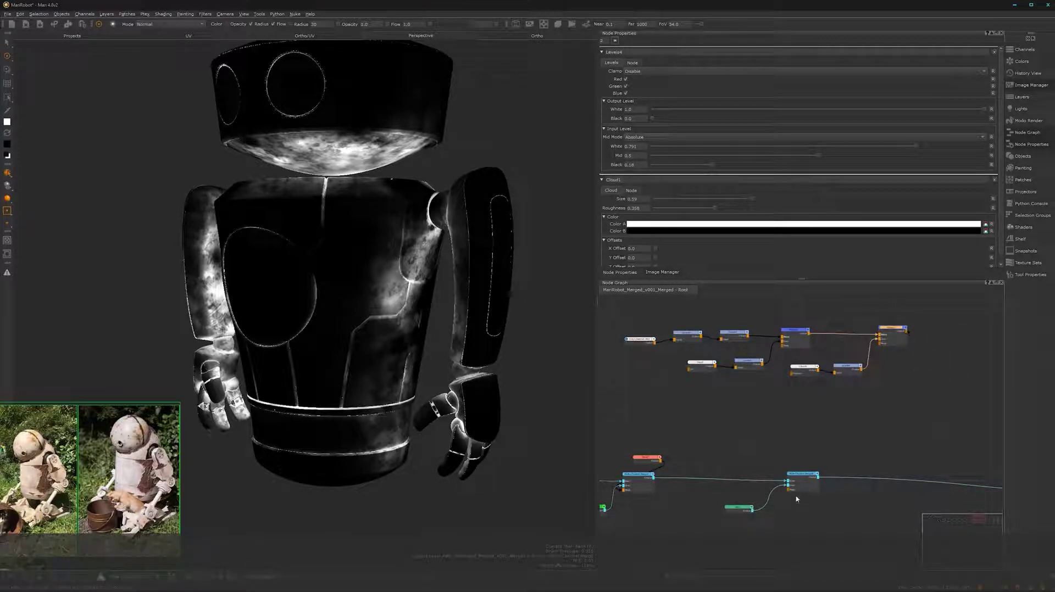
{"action": "left_click_drag", "start_coordinate": [796, 493], "coordinate": [907, 331]}
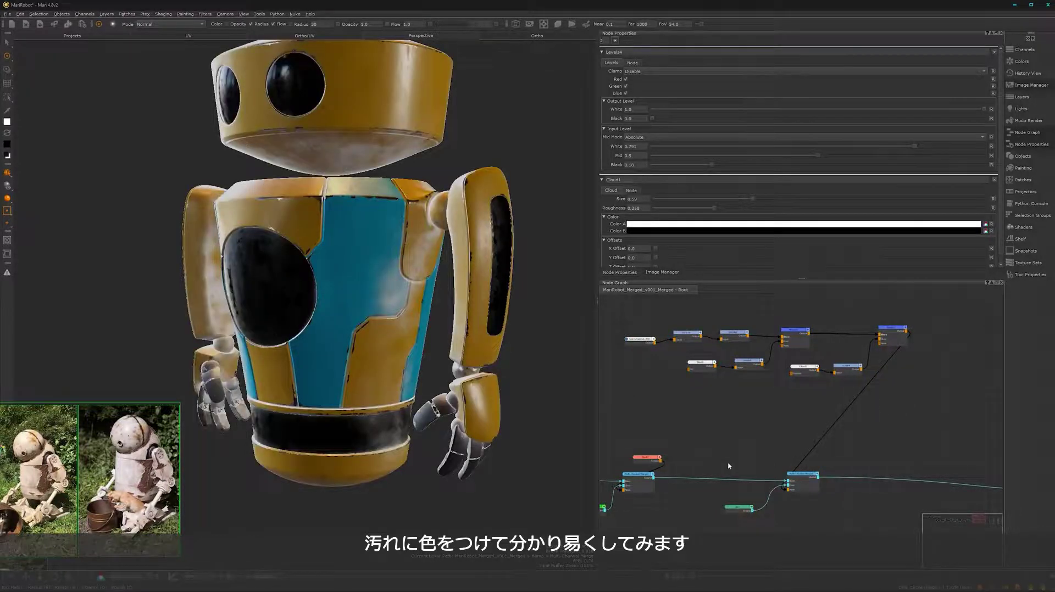
{"action": "left_click_drag", "start_coordinate": [326, 349], "coordinate": [397, 353], "text": "alt"}
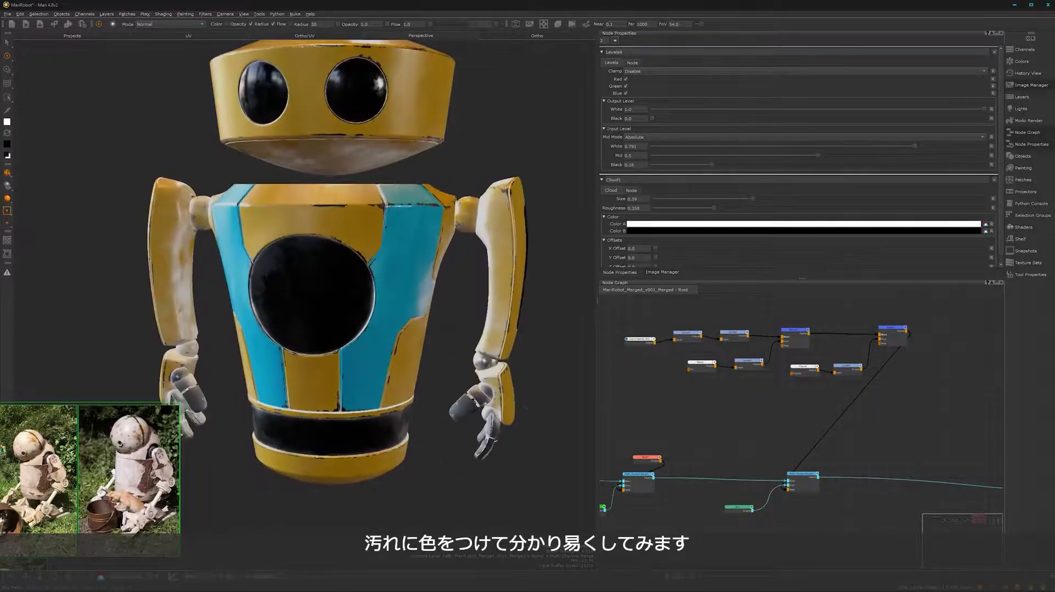
Step: Open the Dirt material's group and set its Color node to pure red with hue 0, saturation 100 and value 100
{"action": "double_click", "coordinate": [741, 507]}
{"action": "right_click_drag", "start_coordinate": [789, 338], "coordinate": [901, 295], "text": "alt"}
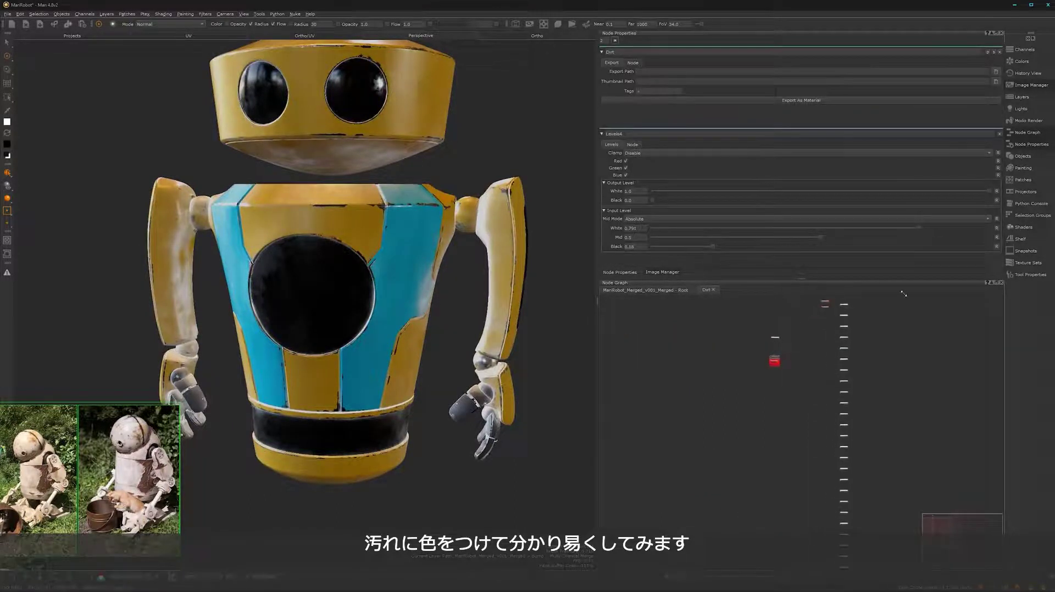
{"action": "middle_click_drag", "start_coordinate": [855, 379], "coordinate": [822, 500], "text": "alt"}
{"action": "right_click_drag", "start_coordinate": [747, 438], "coordinate": [907, 354], "text": "alt"}
{"action": "middle_click_drag", "start_coordinate": [768, 315], "coordinate": [764, 423], "text": "alt"}
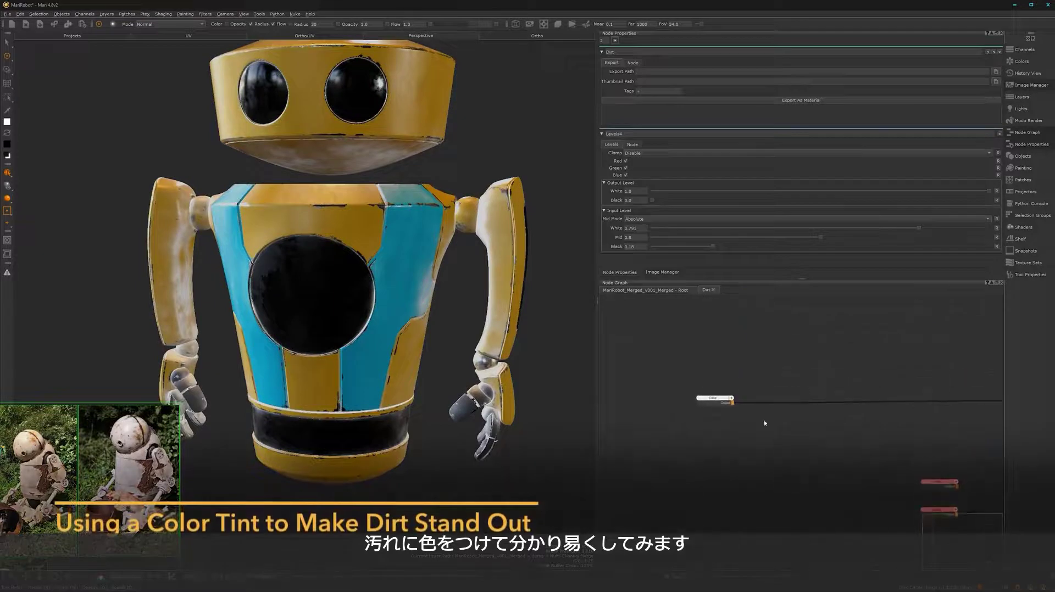
{"action": "left_click_drag", "start_coordinate": [714, 397], "coordinate": [708, 391]}
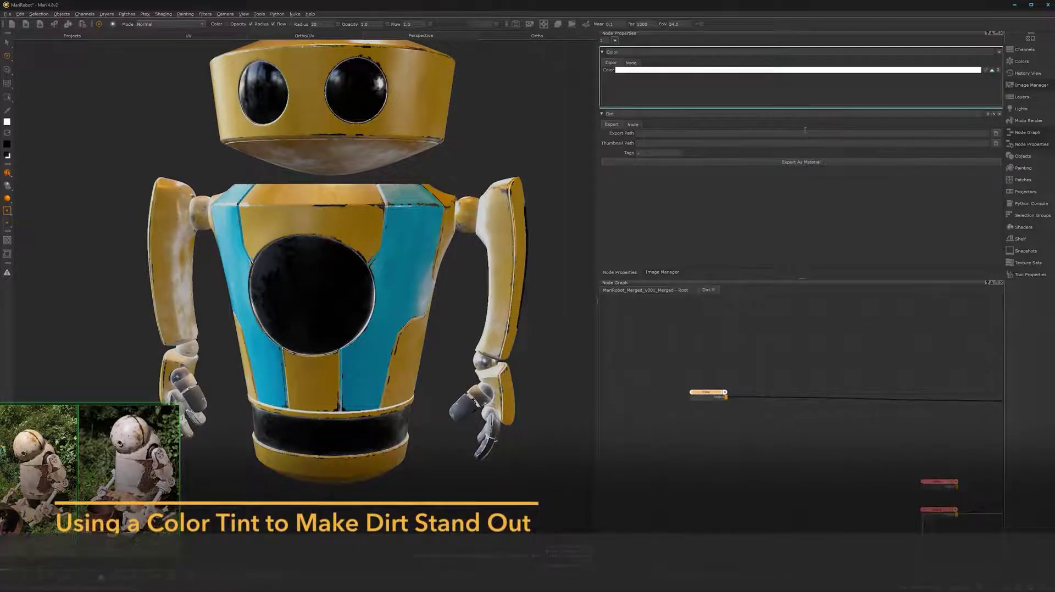
{"action": "left_click", "coordinate": [846, 69]}
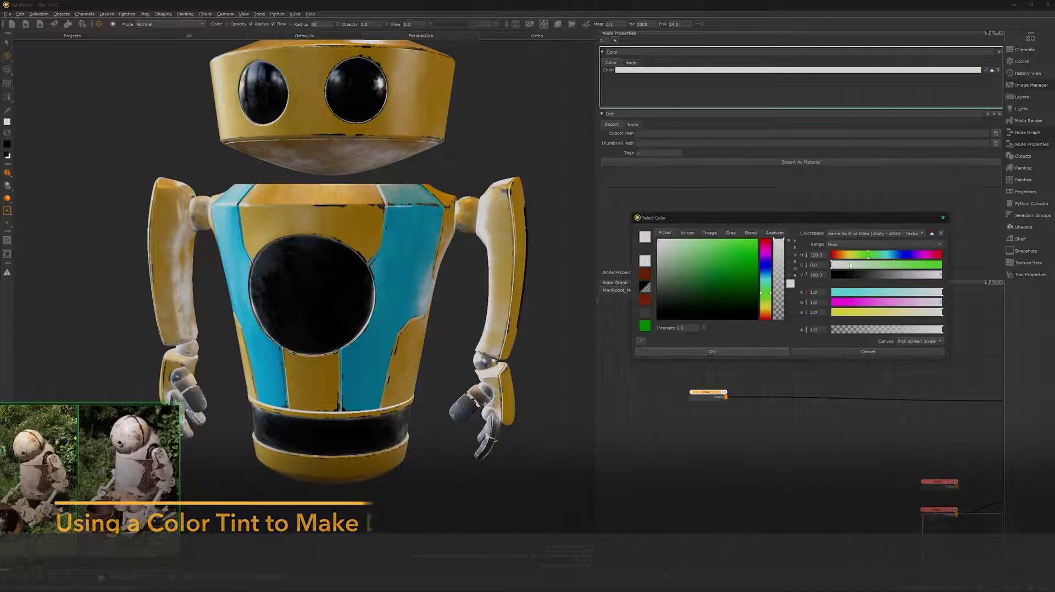
{"action": "left_click_drag", "start_coordinate": [845, 258], "coordinate": [831, 259]}
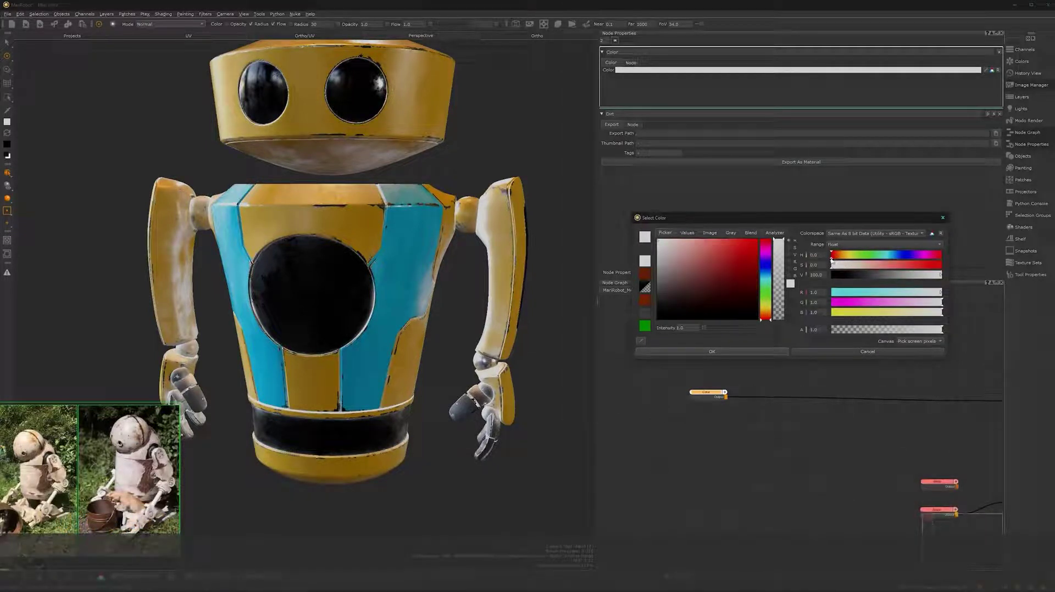
{"action": "left_click_drag", "start_coordinate": [721, 267], "coordinate": [779, 223]}
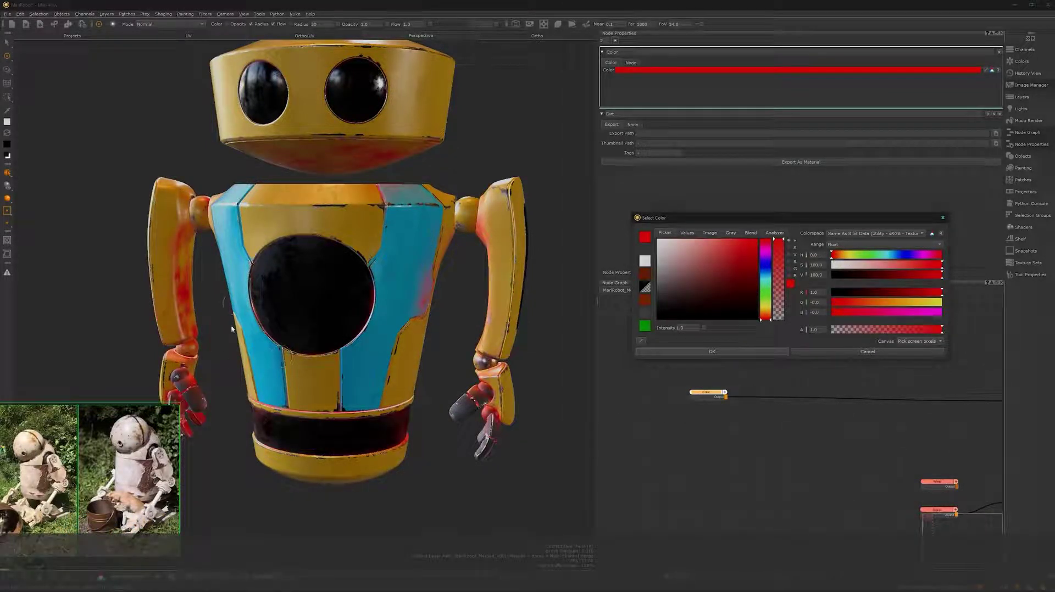
{"action": "left_click", "coordinate": [744, 352]}
Step: Return to the root node graph and insert a Merge node between the mask chain's last Merge and the dirt mask input
{"action": "left_click_drag", "start_coordinate": [467, 328], "coordinate": [494, 393], "text": "alt"}
{"action": "mouse_move", "coordinate": [330, 363]}
{"action": "left_mouse_down", "text": "alt"}
{"action": "mouse_move", "coordinate": [313, 322]}
{"action": "mouse_move", "coordinate": [325, 351]}
{"action": "left_mouse_up", "text": "alt"}
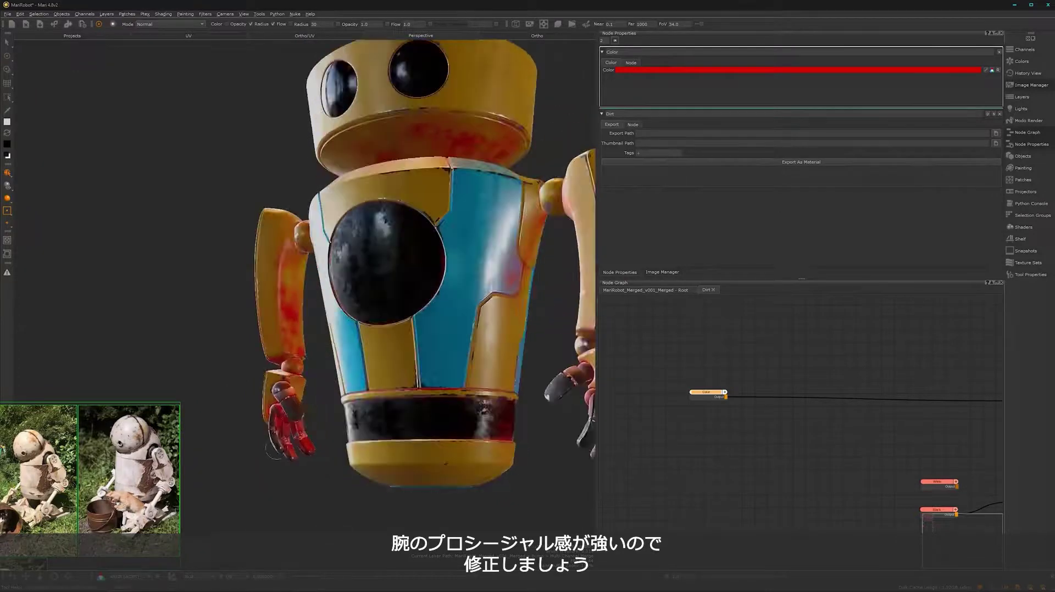
{"action": "middle_click_drag", "start_coordinate": [574, 453], "coordinate": [534, 363], "text": "alt"}
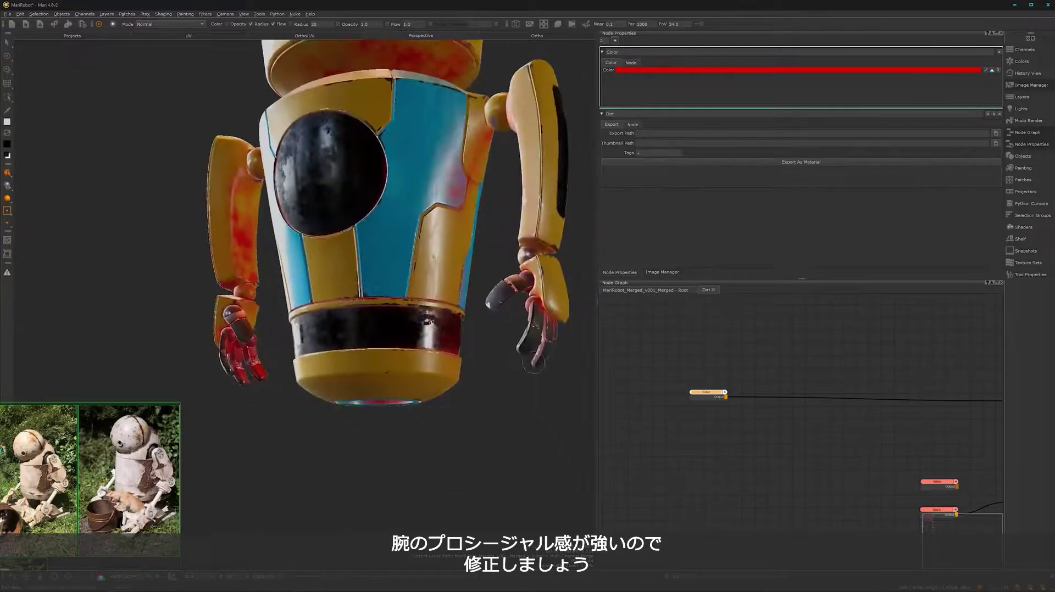
{"action": "left_click", "coordinate": [648, 291]}
{"action": "right_click_drag", "start_coordinate": [829, 380], "coordinate": [829, 424], "text": "alt"}
{"action": "scroll", "coordinate": [887, 382], "scroll_direction": "up", "scroll_amount": 4}
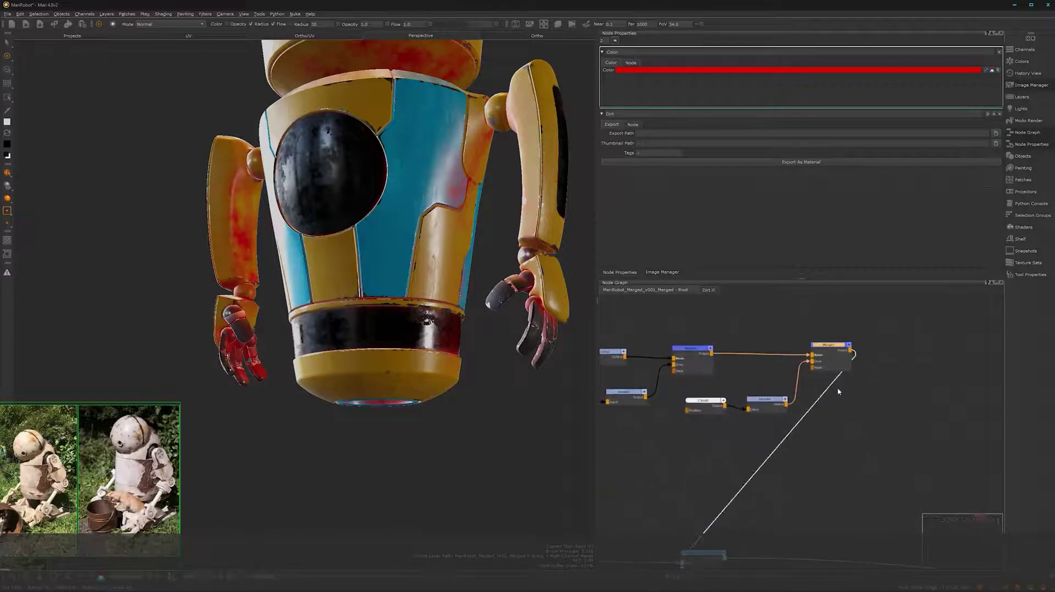
{"action": "key", "text": "m"}
{"action": "left_click_drag", "start_coordinate": [899, 346], "coordinate": [943, 347]}
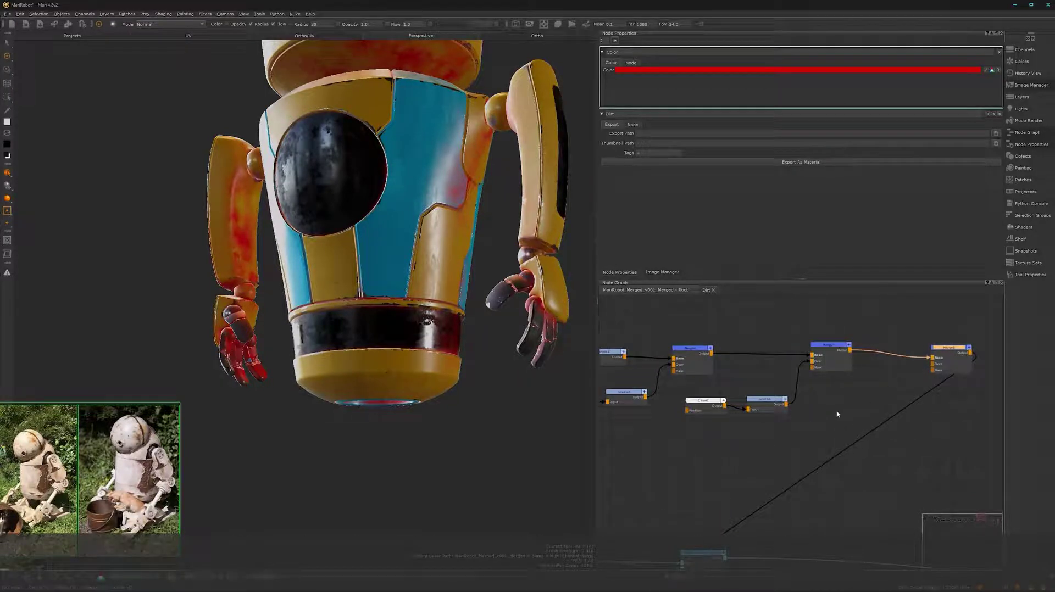
Step: Add a transparent 4096 x 4096 8-bit Paint node, connect it to the new Merge node's Over input, and open that Merge node's properties
{"action": "key", "text": "p"}
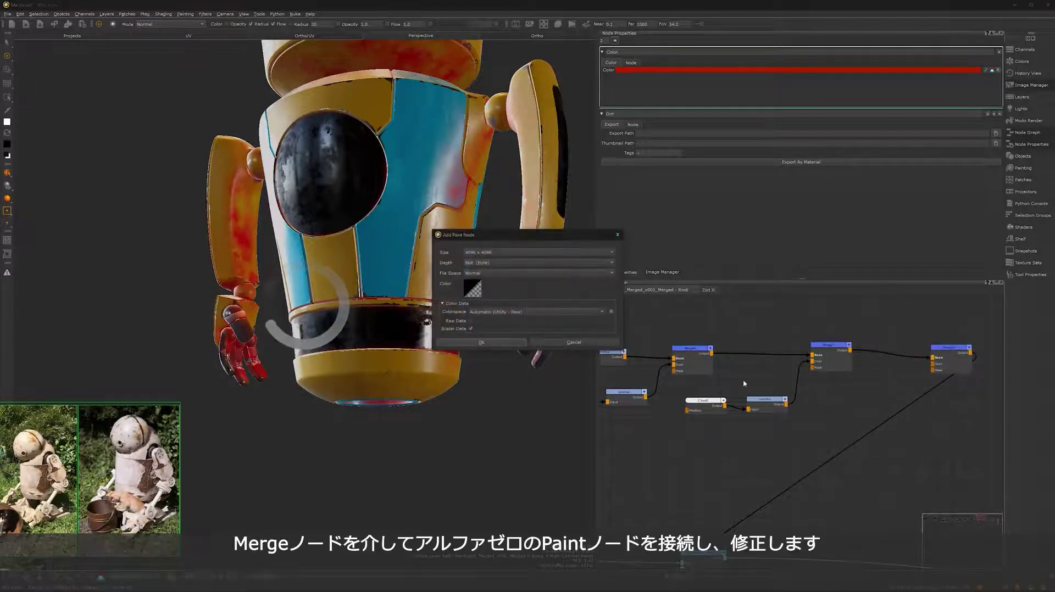
{"action": "left_click", "coordinate": [481, 342]}
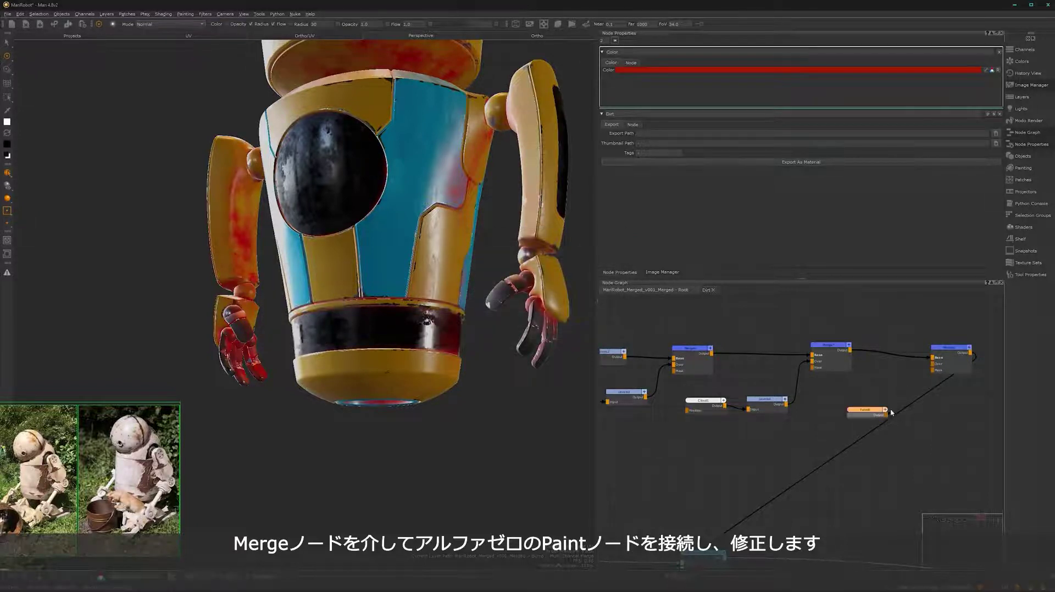
{"action": "left_click_drag", "start_coordinate": [886, 410], "coordinate": [933, 358]}
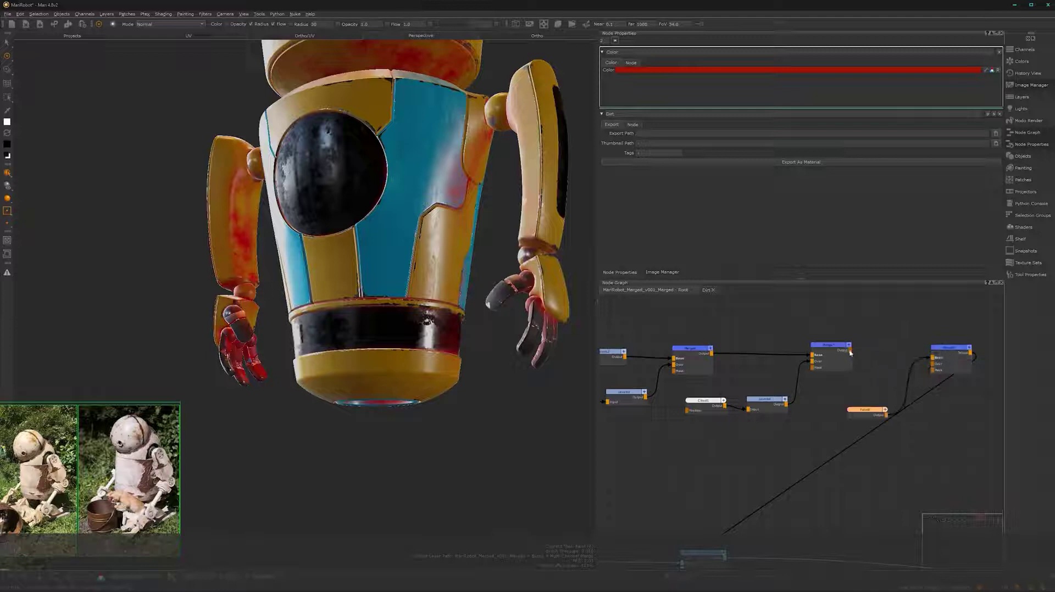
{"action": "left_click_drag", "start_coordinate": [850, 351], "coordinate": [933, 358]}
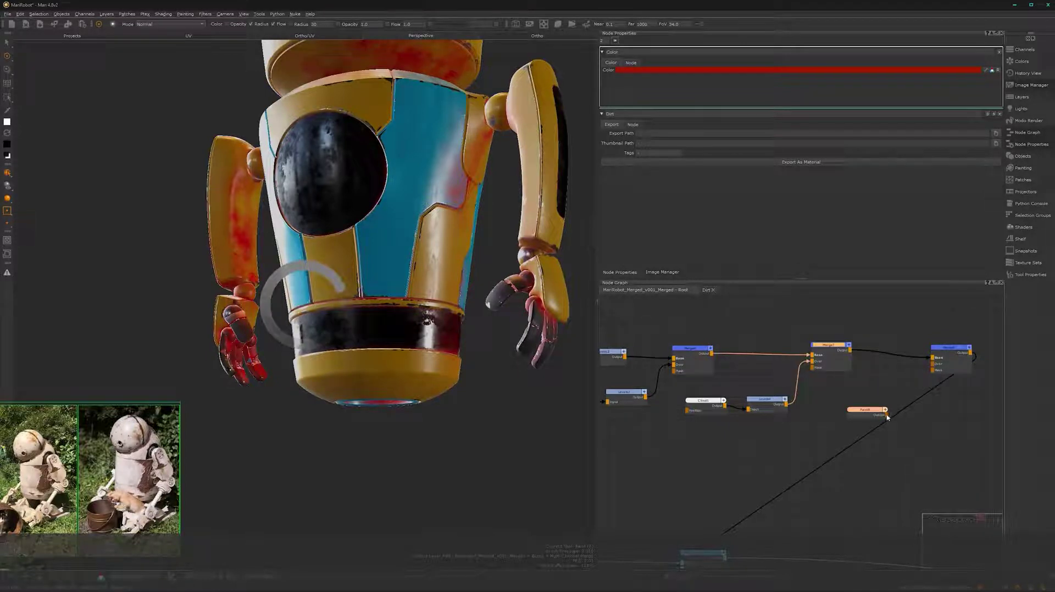
{"action": "left_click_drag", "start_coordinate": [886, 412], "coordinate": [939, 367]}
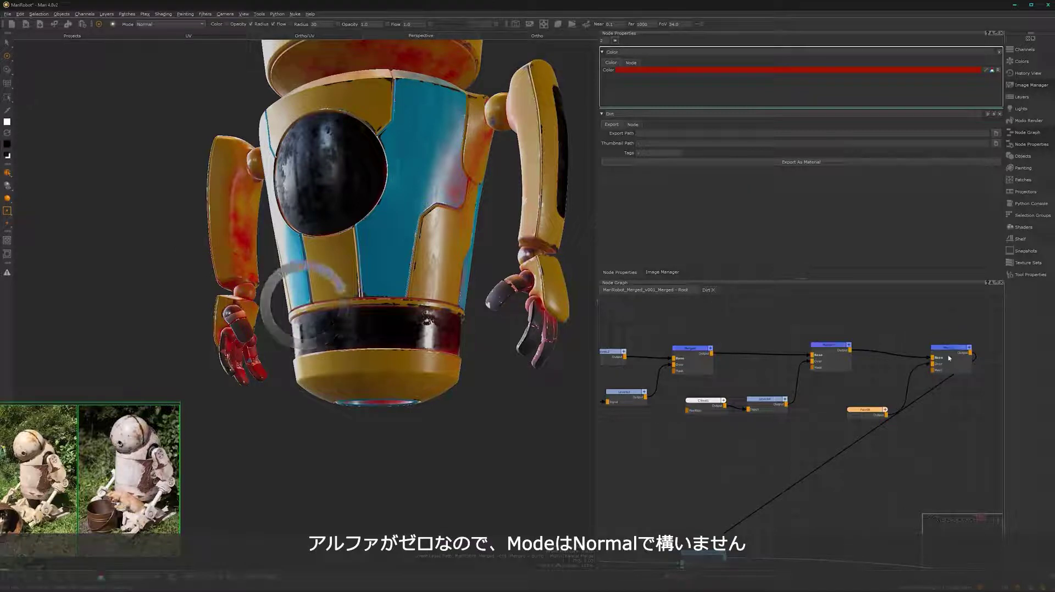
{"action": "left_click", "coordinate": [940, 373]}
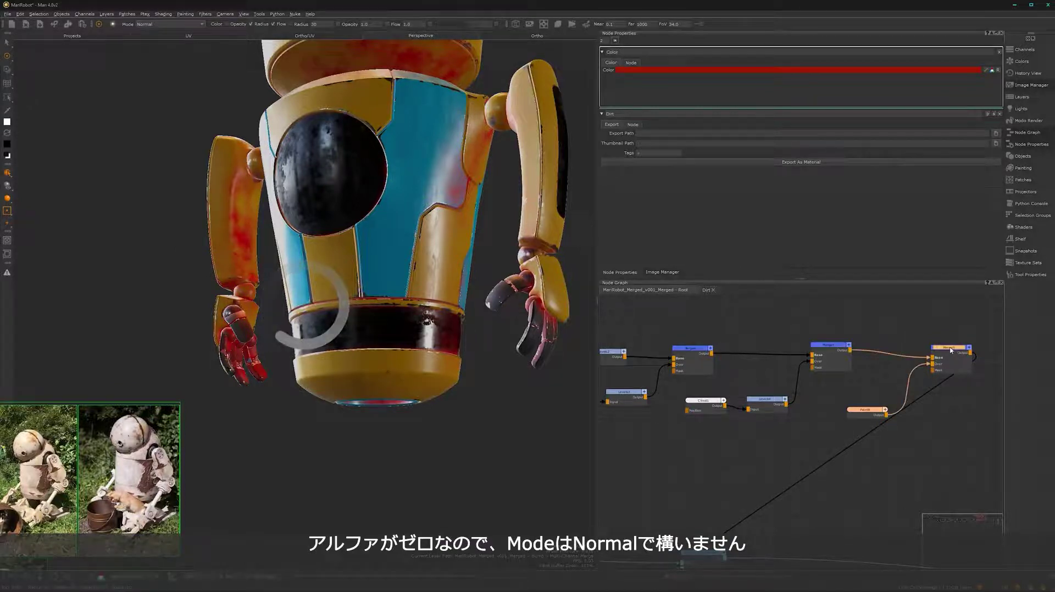
Step: Select the new Paint node and choose the tRex brush from the Organic Brushes presets for painting on it
{"action": "left_click", "coordinate": [859, 409]}
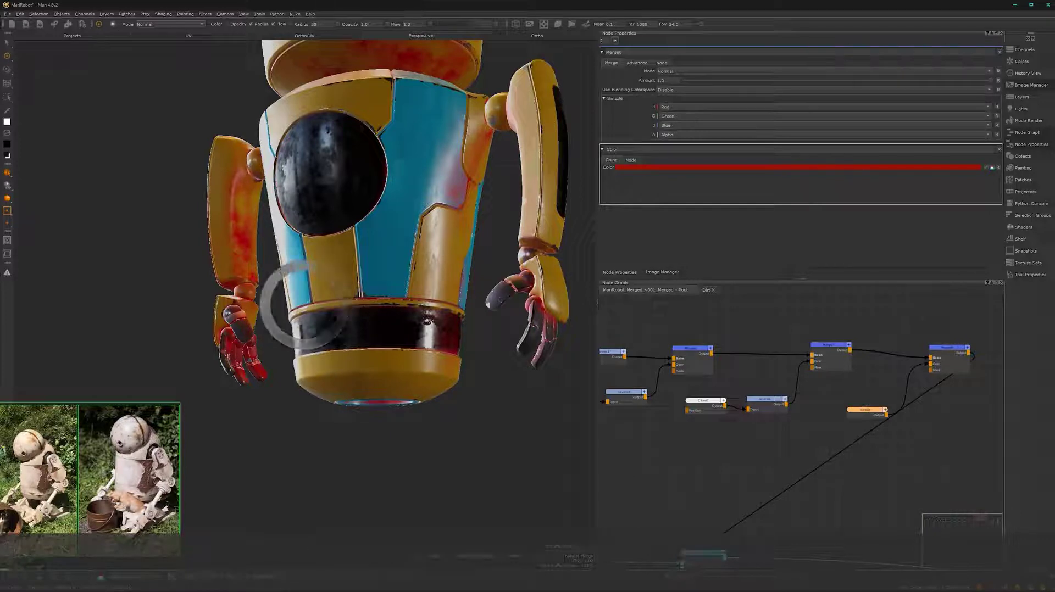
{"action": "mouse_move", "coordinate": [363, 282]}
{"action": "left_mouse_down", "text": "alt"}
{"action": "mouse_move", "coordinate": [369, 309]}
{"action": "mouse_move", "coordinate": [442, 262]}
{"action": "mouse_move", "coordinate": [393, 294]}
{"action": "left_mouse_up", "text": "alt"}
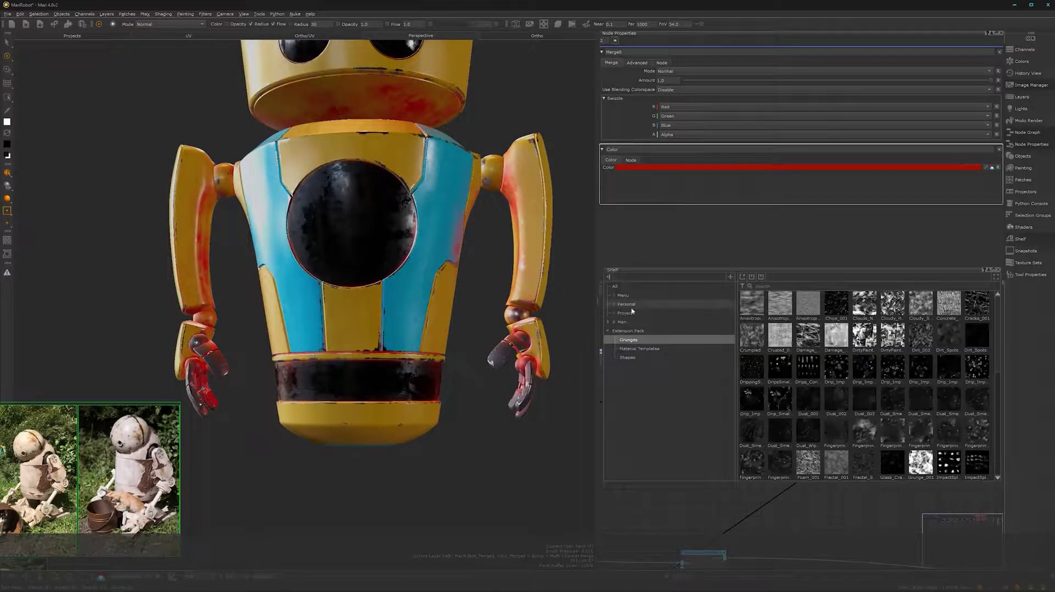
{"action": "left_click", "coordinate": [608, 323]}
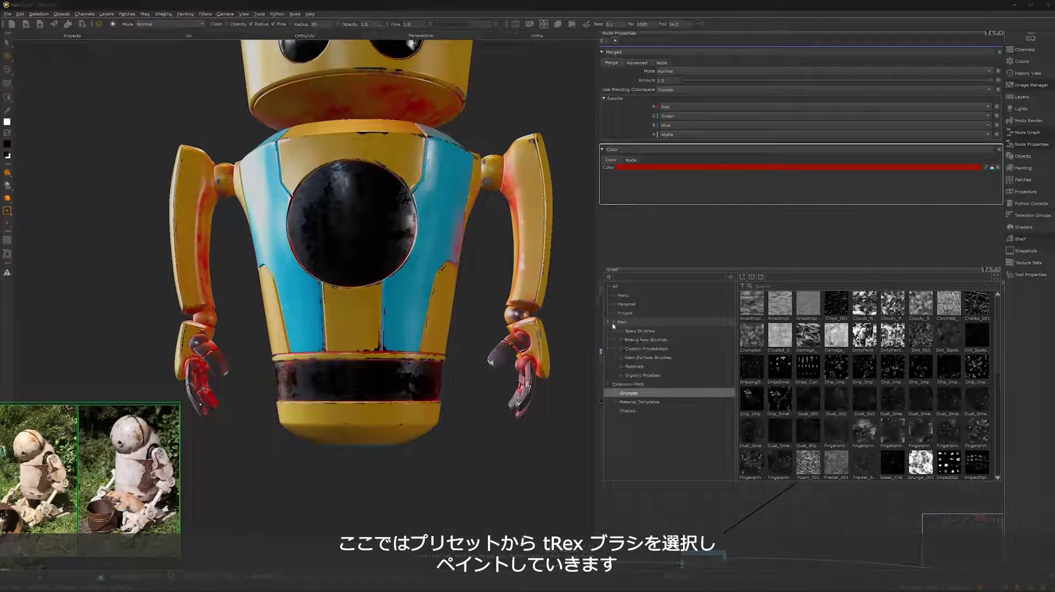
{"action": "left_click", "coordinate": [642, 375]}
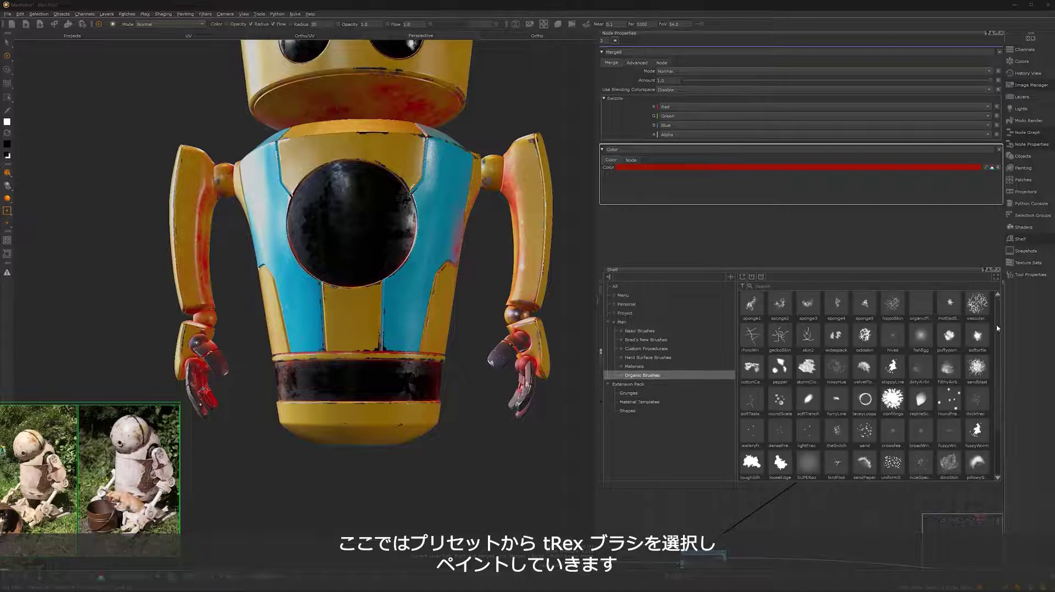
{"action": "scroll", "coordinate": [965, 409], "scroll_direction": "down", "scroll_amount": 2}
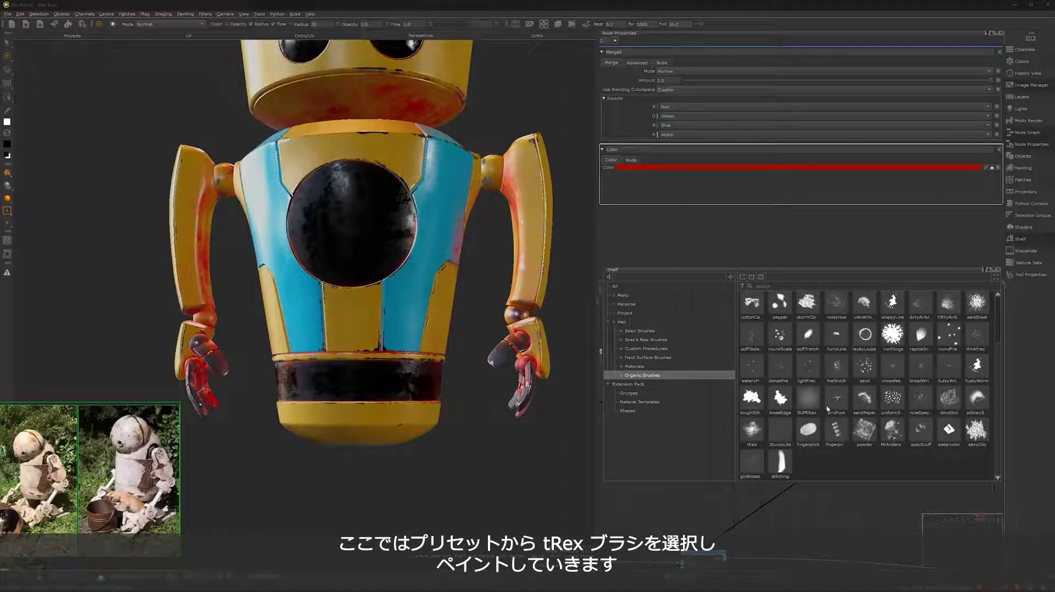
{"action": "left_click", "coordinate": [756, 426]}
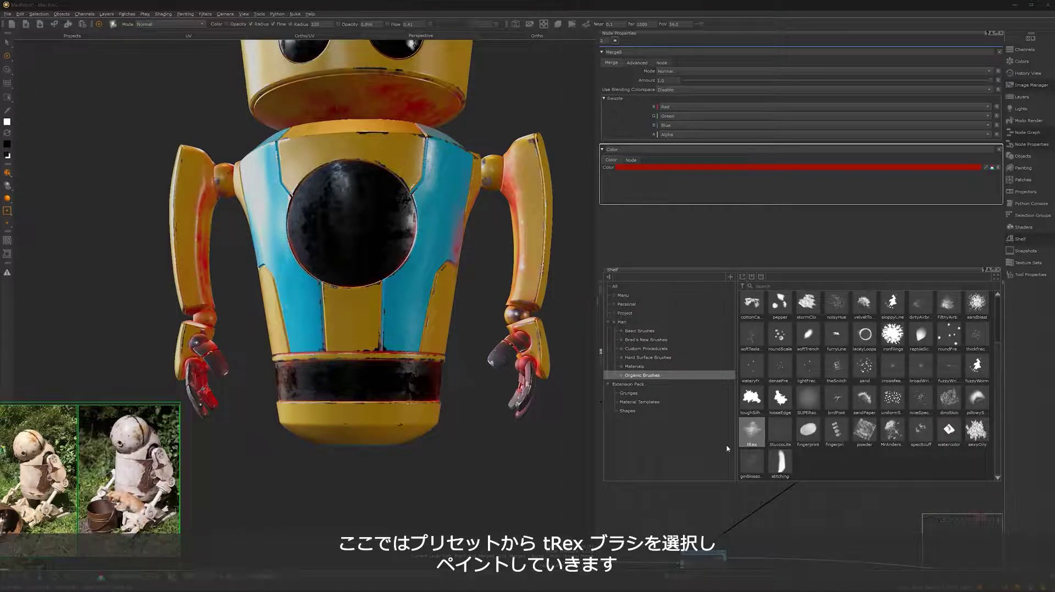
{"action": "middle_click_drag", "start_coordinate": [435, 398], "coordinate": [439, 429], "text": "alt"}
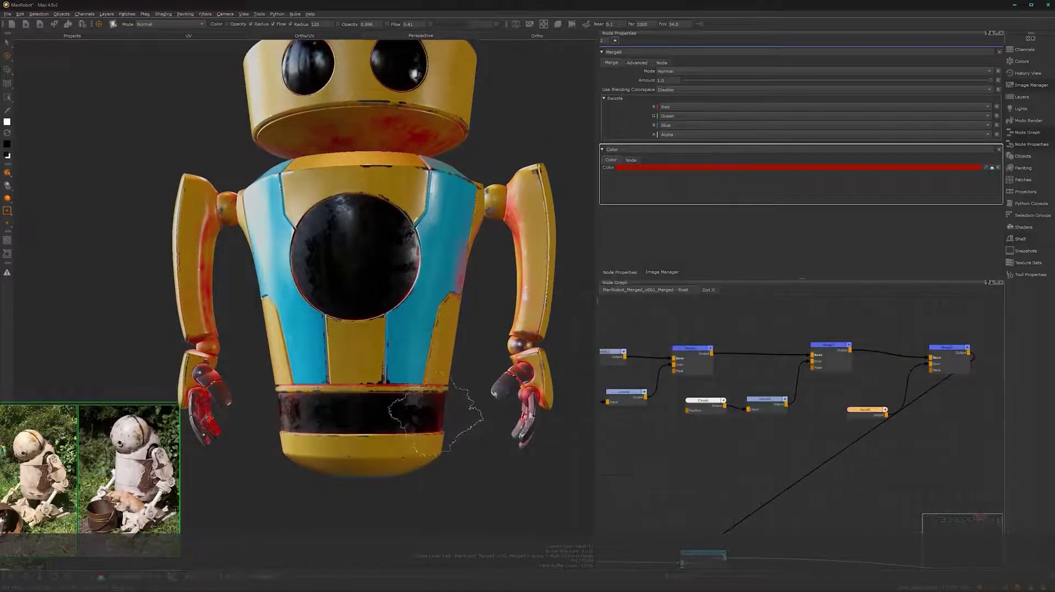
Step: Swap the paint color to black and paint out the dirt on the lower inner face of the robot's right arm
{"action": "left_click_drag", "start_coordinate": [435, 416], "coordinate": [416, 404], "text": "alt"}
{"action": "key", "text": "ctrl+space"}
{"action": "middle_click_drag", "start_coordinate": [466, 344], "coordinate": [452, 381], "text": "alt"}
{"action": "right_click_drag", "start_coordinate": [452, 380], "coordinate": [409, 365], "text": "alt"}
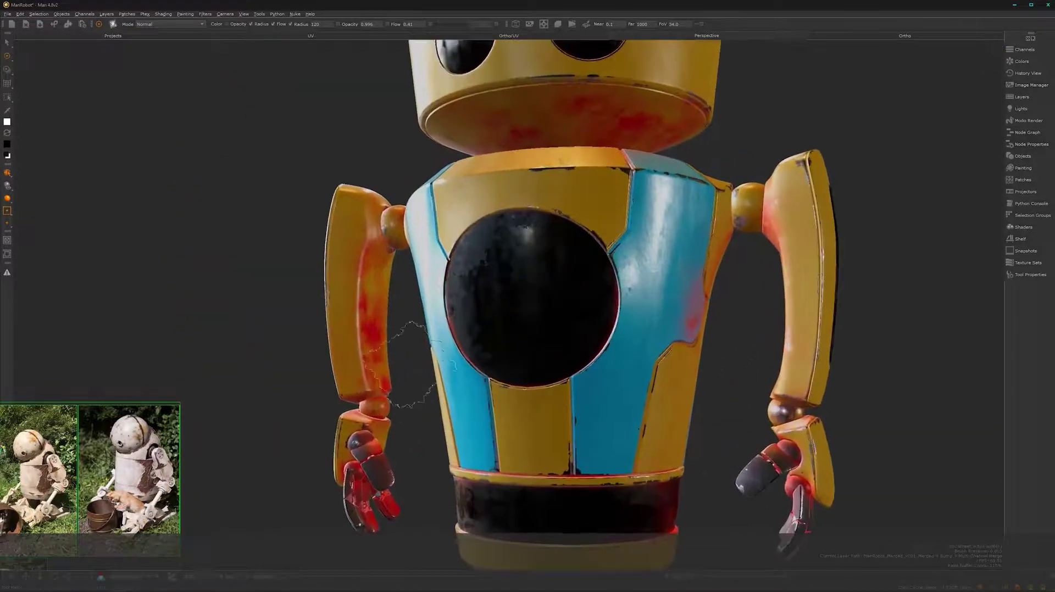
{"action": "middle_click_drag", "start_coordinate": [409, 363], "coordinate": [423, 341]}
{"action": "scroll", "coordinate": [434, 319], "scroll_direction": "up", "scroll_amount": 5}
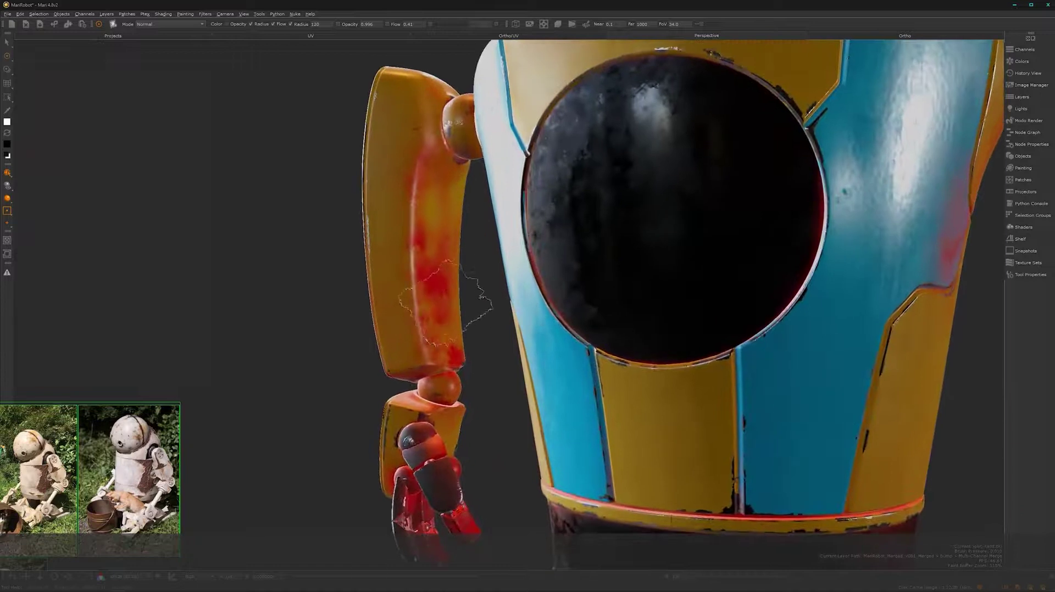
{"action": "key", "text": "x"}
{"action": "left_click_drag", "start_coordinate": [434, 272], "coordinate": [436, 299]}
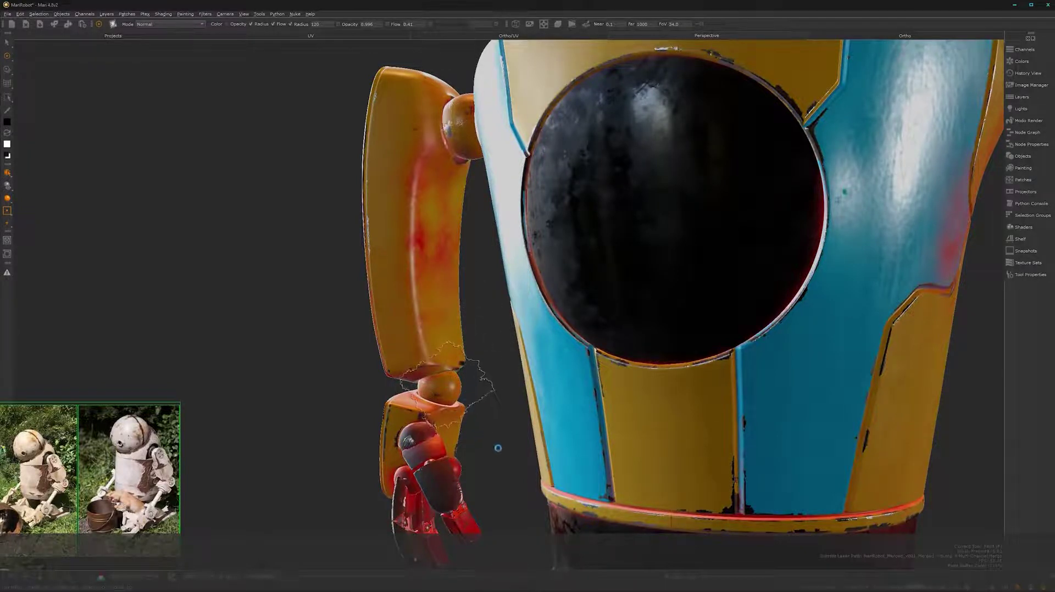
Step: Paint black over the fingertips of the robot's right hand to remove the dirt on their palm side
{"action": "middle_click_drag", "start_coordinate": [487, 440], "coordinate": [473, 356], "text": "alt"}
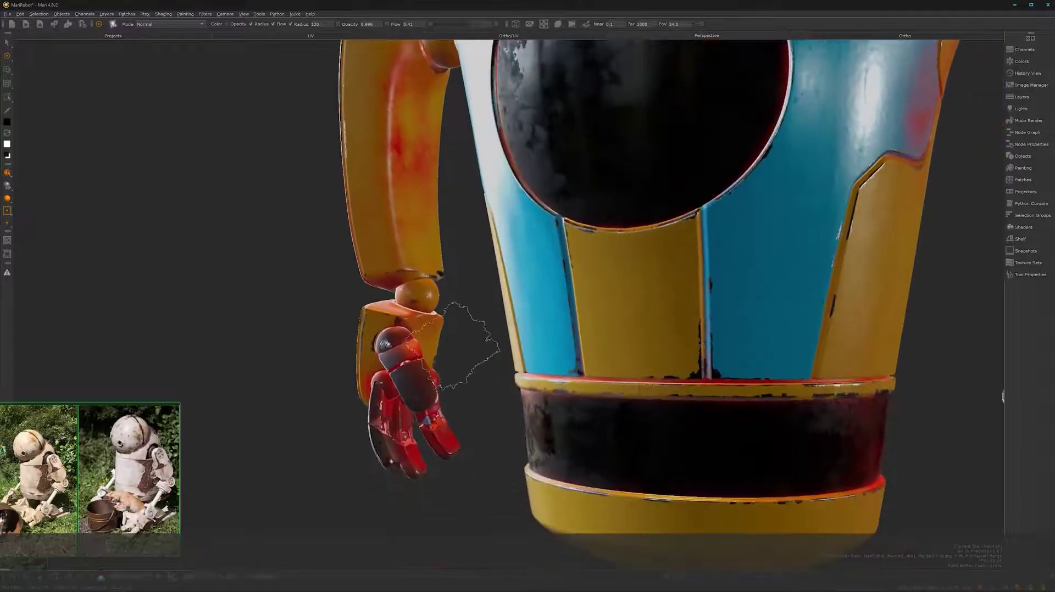
{"action": "left_click_drag", "start_coordinate": [473, 373], "coordinate": [453, 354], "text": "alt"}
{"action": "middle_click_drag", "start_coordinate": [452, 363], "coordinate": [452, 347], "text": "alt"}
{"action": "left_click_drag", "start_coordinate": [453, 347], "coordinate": [456, 300], "text": "alt"}
{"action": "right_click_drag", "start_coordinate": [456, 299], "coordinate": [598, 337], "text": "alt"}
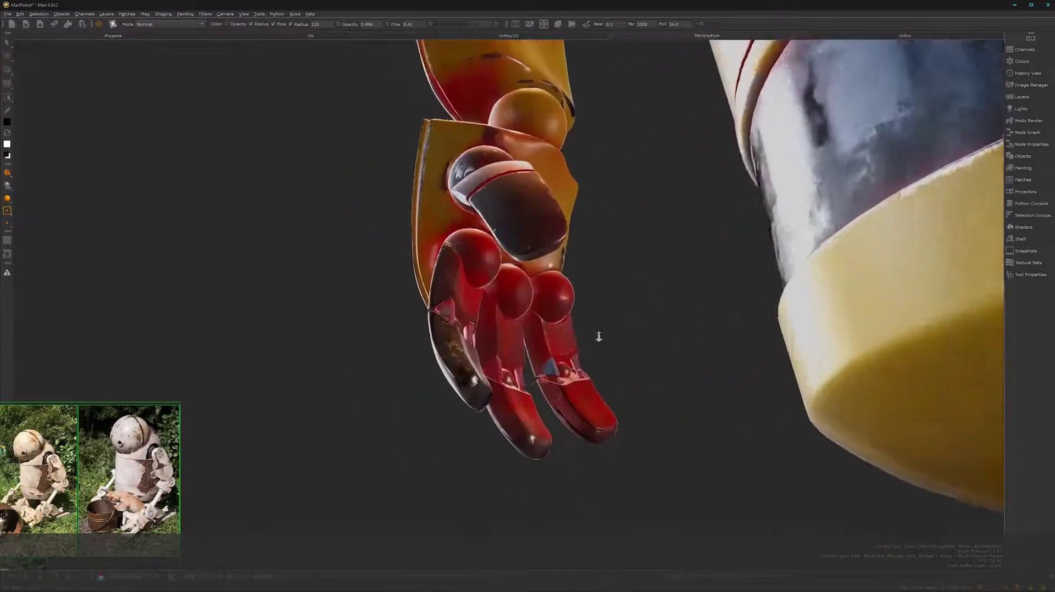
{"action": "middle_click_drag", "start_coordinate": [599, 337], "coordinate": [555, 239], "text": "alt"}
{"action": "mouse_move", "coordinate": [555, 239]}
{"action": "left_mouse_down", "text": "alt"}
{"action": "mouse_move", "coordinate": [455, 275]}
{"action": "mouse_move", "coordinate": [385, 264]}
{"action": "mouse_move", "coordinate": [551, 297]}
{"action": "left_mouse_up", "text": "alt"}
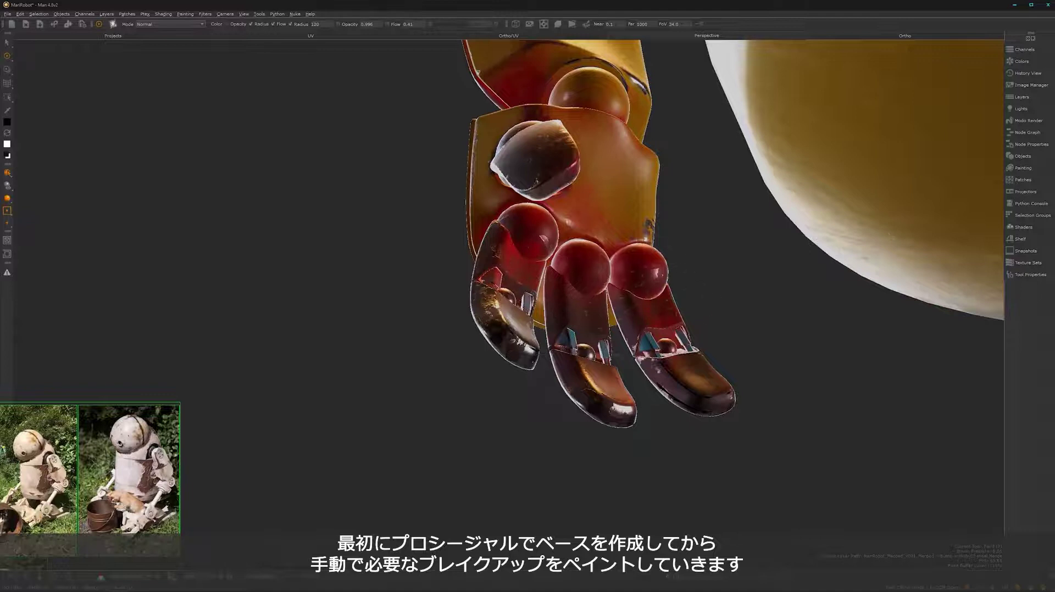
Step: Paint out the dirt on the outer side of the fingers of the robot's left hand
{"action": "right_click_drag", "start_coordinate": [716, 382], "coordinate": [528, 403], "text": "alt"}
{"action": "middle_click_drag", "start_coordinate": [716, 298], "coordinate": [536, 396], "text": "alt"}
{"action": "right_click_drag", "start_coordinate": [744, 233], "coordinate": [666, 348], "text": "alt"}
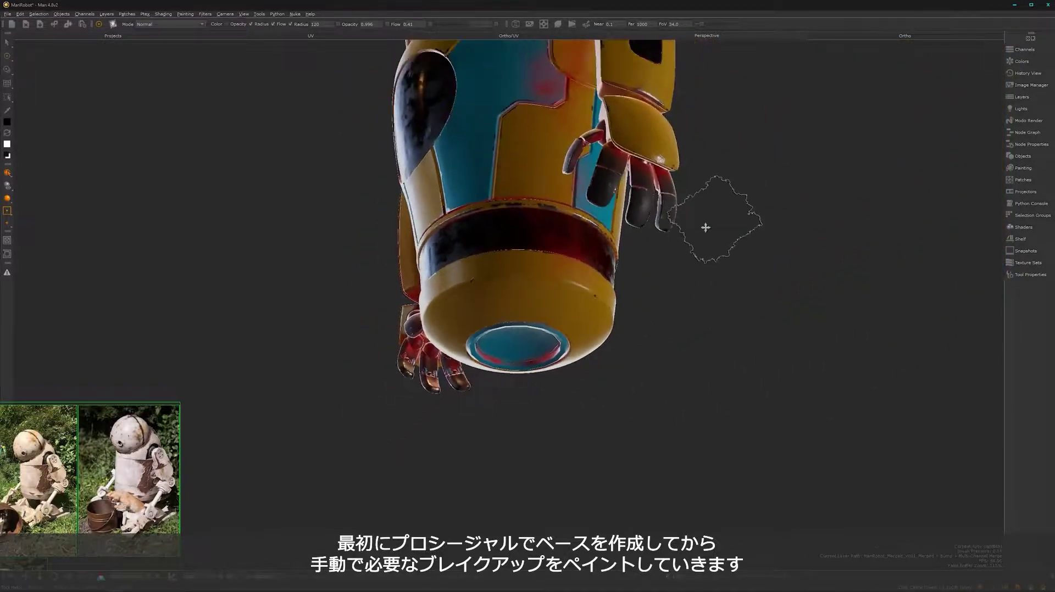
{"action": "left_click_drag", "start_coordinate": [705, 227], "coordinate": [666, 341], "text": "alt"}
{"action": "right_click_drag", "start_coordinate": [666, 341], "coordinate": [752, 297], "text": "alt"}
{"action": "middle_click_drag", "start_coordinate": [753, 296], "coordinate": [796, 239], "text": "alt"}
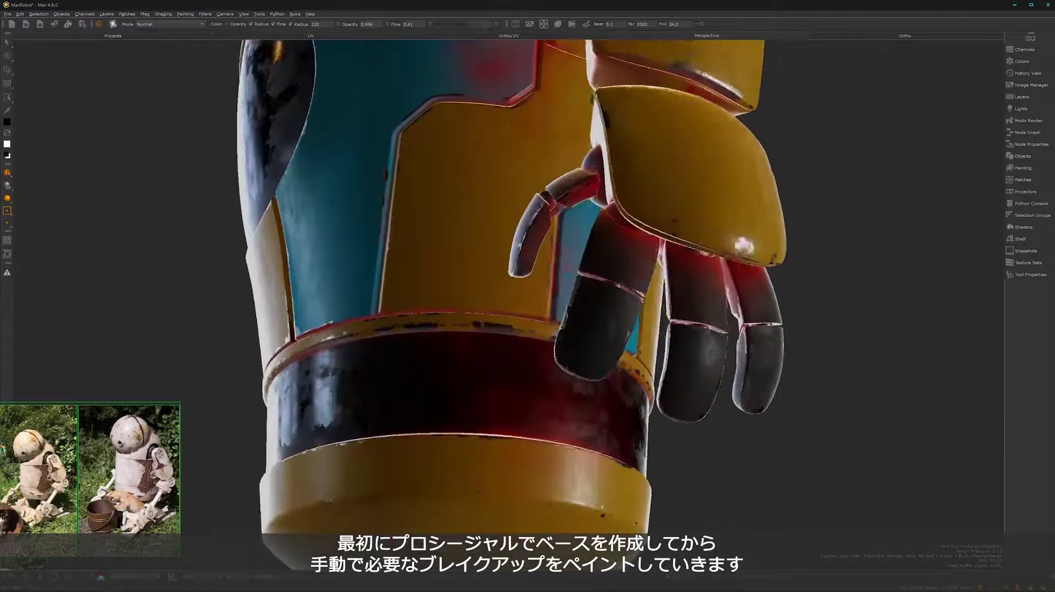
{"action": "left_click_drag", "start_coordinate": [664, 251], "coordinate": [661, 219], "text": "alt"}
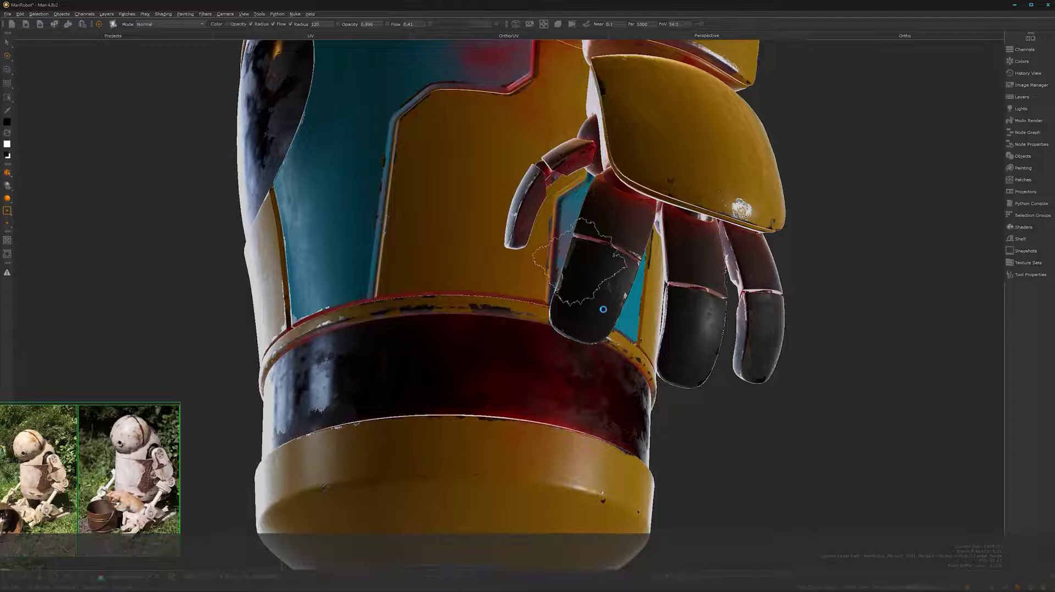
Step: Mask out the dirt on the palm side of the left hand's fingers with black paint
{"action": "mouse_move", "coordinate": [616, 315]}
{"action": "left_mouse_down", "text": "alt"}
{"action": "mouse_move", "coordinate": [684, 301]}
{"action": "mouse_move", "coordinate": [837, 354]}
{"action": "mouse_move", "coordinate": [694, 351]}
{"action": "left_mouse_up", "text": "alt"}
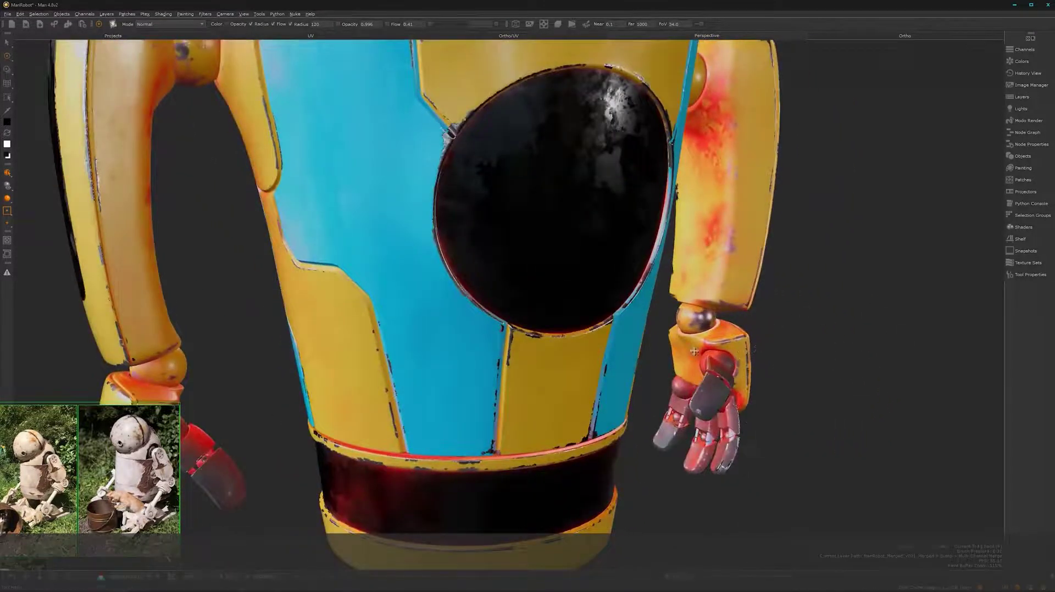
{"action": "middle_click_drag", "start_coordinate": [694, 351], "coordinate": [661, 350], "text": "alt"}
{"action": "right_click_drag", "start_coordinate": [661, 350], "coordinate": [674, 361], "text": "alt"}
{"action": "middle_click_drag", "start_coordinate": [730, 434], "coordinate": [623, 353], "text": "alt"}
{"action": "left_click_drag", "start_coordinate": [623, 353], "coordinate": [644, 347], "text": "alt"}
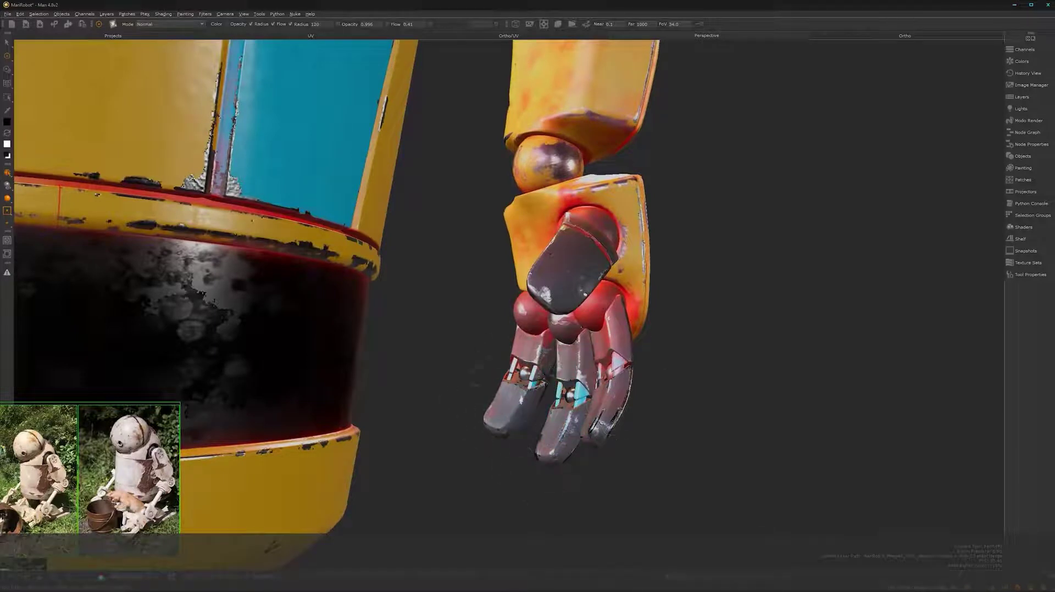
Step: Reduce the remaining dirt on the fingers of both hands by painting black on them from behind the robot
{"action": "mouse_move", "coordinate": [671, 424]}
{"action": "left_mouse_down", "text": "alt"}
{"action": "mouse_move", "coordinate": [641, 295]}
{"action": "mouse_move", "coordinate": [758, 336]}
{"action": "mouse_move", "coordinate": [715, 347]}
{"action": "mouse_move", "coordinate": [908, 347]}
{"action": "mouse_move", "coordinate": [795, 335]}
{"action": "left_mouse_up", "text": "alt"}
{"action": "right_click_drag", "start_coordinate": [471, 412], "coordinate": [709, 367], "text": "alt"}
{"action": "left_click_drag", "start_coordinate": [709, 367], "coordinate": [525, 360], "text": "alt"}
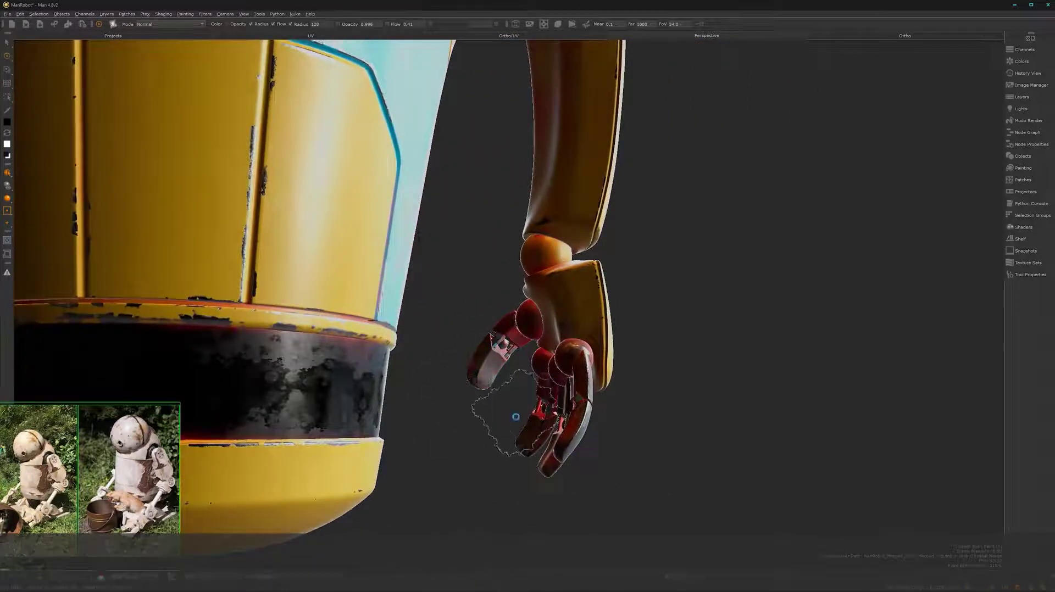
{"action": "middle_click_drag", "start_coordinate": [377, 401], "coordinate": [898, 351], "text": "alt"}
{"action": "middle_click_drag", "start_coordinate": [305, 340], "coordinate": [483, 344], "text": "alt"}
{"action": "mouse_move", "coordinate": [483, 345]}
{"action": "left_mouse_down", "text": "alt"}
{"action": "mouse_move", "coordinate": [458, 379]}
{"action": "mouse_move", "coordinate": [439, 332]}
{"action": "mouse_move", "coordinate": [422, 413]}
{"action": "left_mouse_up", "text": "alt"}
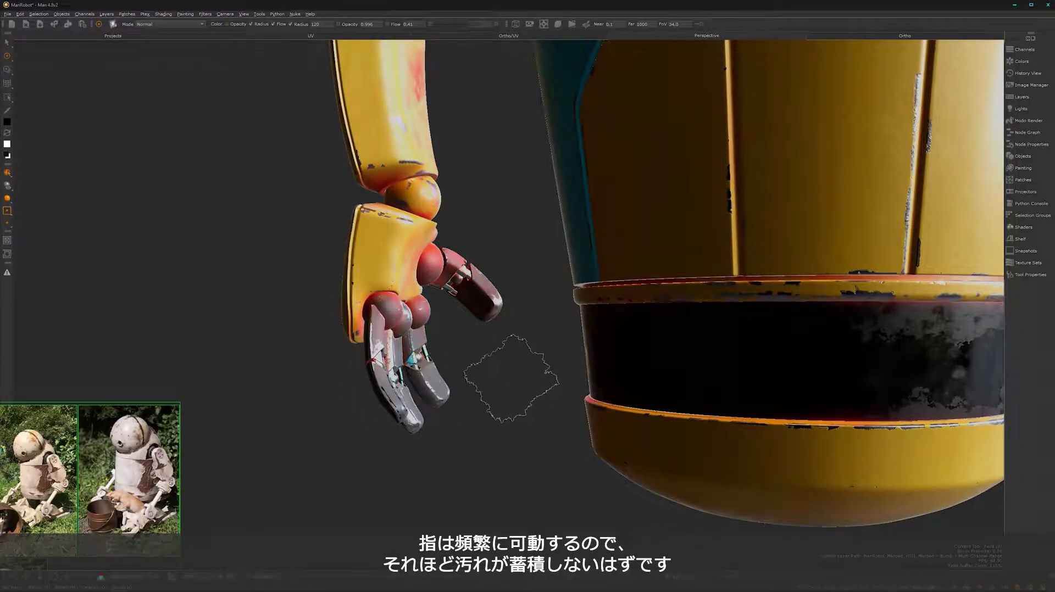
Step: Paint out part of the dirt on the underside of the robot's head from the back
{"action": "left_click_drag", "start_coordinate": [511, 379], "coordinate": [466, 380], "text": "alt"}
{"action": "right_click_drag", "start_coordinate": [465, 380], "coordinate": [514, 421], "text": "alt"}
{"action": "middle_click_drag", "start_coordinate": [510, 214], "coordinate": [514, 439], "text": "alt"}
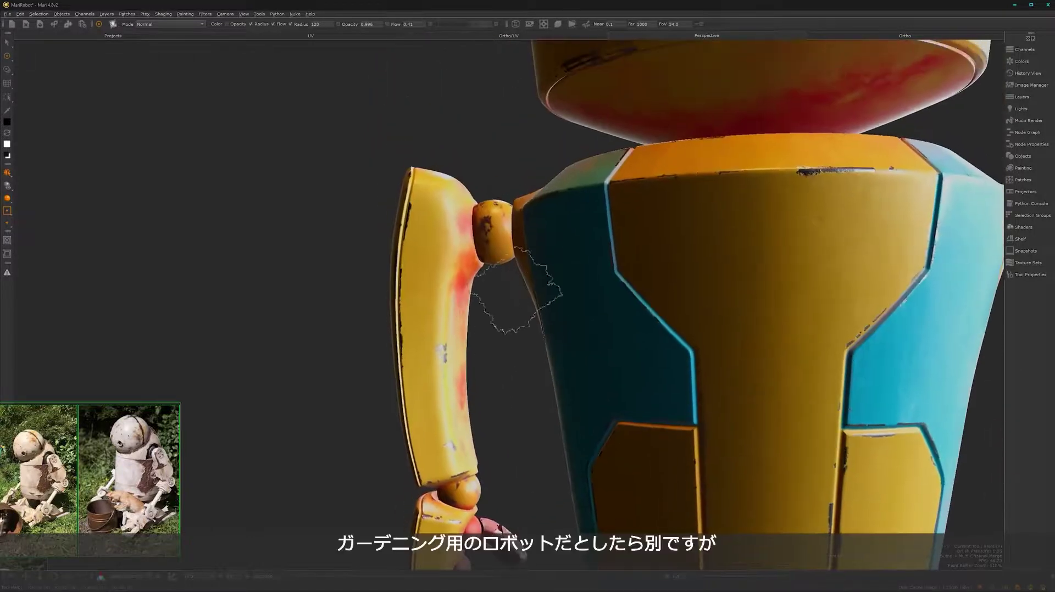
{"action": "mouse_move", "coordinate": [605, 241]}
{"action": "middle_mouse_down", "text": "alt"}
{"action": "mouse_move", "coordinate": [473, 368]}
{"action": "mouse_move", "coordinate": [445, 373]}
{"action": "middle_mouse_up", "text": "alt"}
{"action": "left_click_drag", "start_coordinate": [562, 242], "coordinate": [694, 227], "text": "alt"}
{"action": "mouse_move", "coordinate": [694, 228]}
{"action": "right_mouse_down", "text": "alt"}
{"action": "mouse_move", "coordinate": [633, 245]}
{"action": "mouse_move", "coordinate": [685, 232]}
{"action": "right_mouse_up", "text": "alt"}
{"action": "middle_click_drag", "start_coordinate": [684, 232], "coordinate": [497, 304], "text": "alt"}
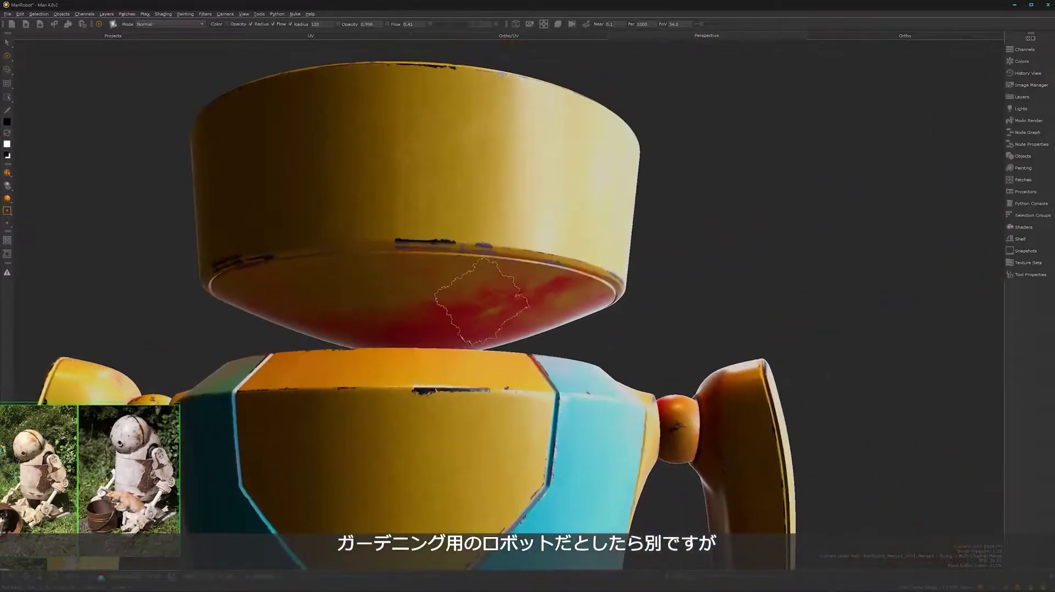
{"action": "left_click_drag", "start_coordinate": [543, 284], "coordinate": [553, 296], "text": "alt"}
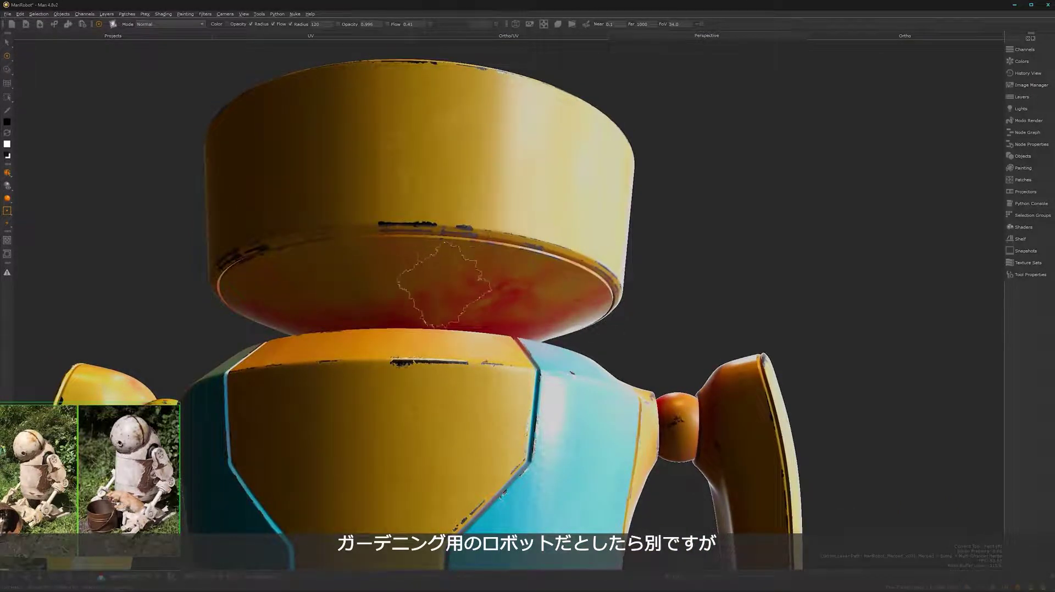
Step: Inspect the corrected dirt mask around the neck opening, torso, arms and hands from several angles
{"action": "left_click_drag", "start_coordinate": [547, 296], "coordinate": [847, 356], "text": "alt"}
{"action": "middle_click_drag", "start_coordinate": [598, 391], "coordinate": [456, 275], "text": "alt"}
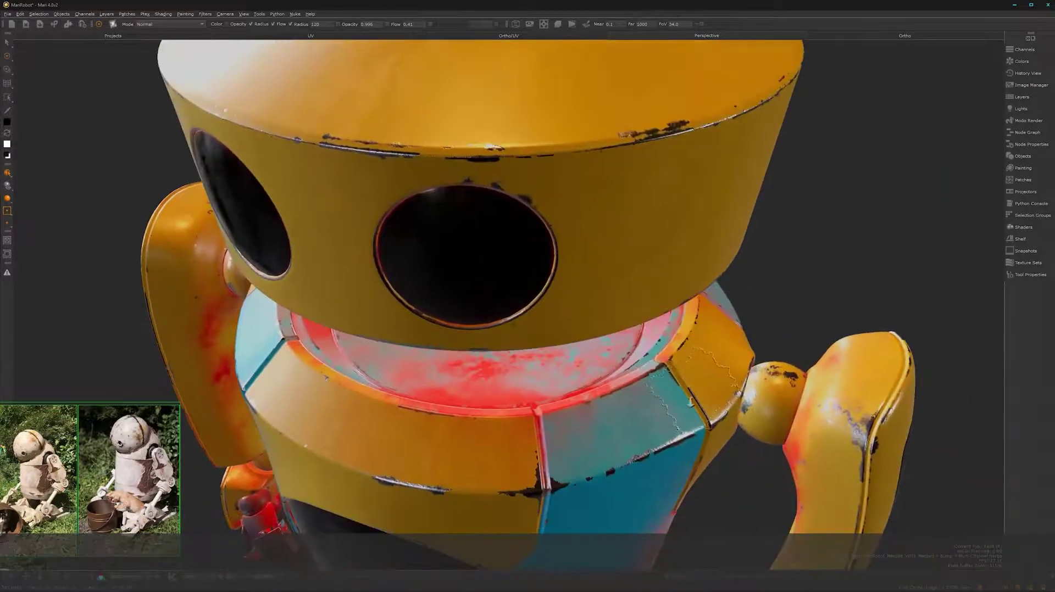
{"action": "right_click_drag", "start_coordinate": [456, 274], "coordinate": [462, 364], "text": "alt"}
{"action": "middle_click_drag", "start_coordinate": [462, 364], "coordinate": [487, 214], "text": "alt"}
{"action": "left_click_drag", "start_coordinate": [488, 214], "coordinate": [572, 176], "text": "alt"}
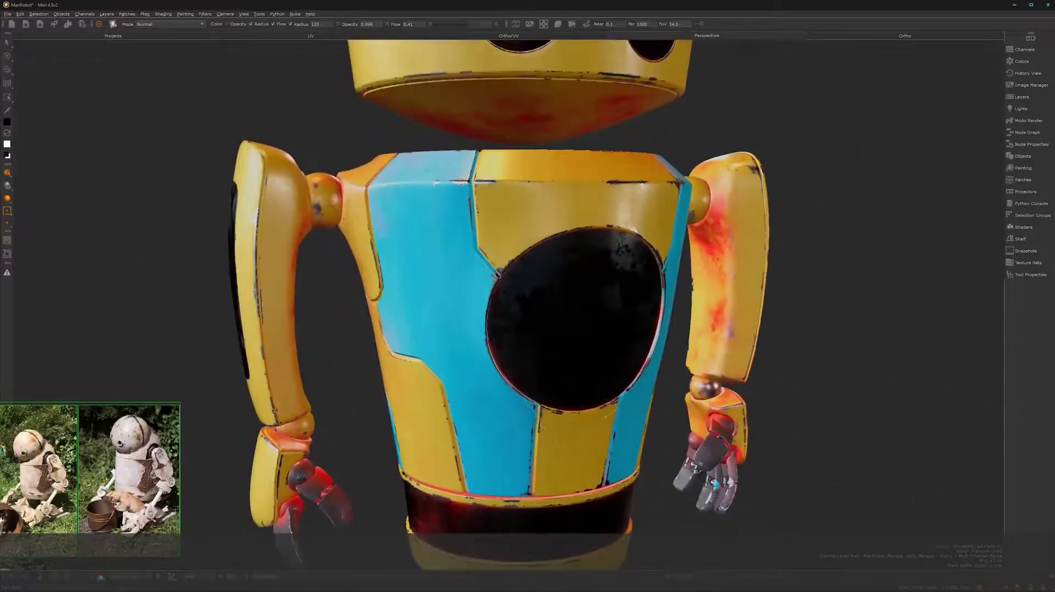
{"action": "middle_click_drag", "start_coordinate": [537, 400], "coordinate": [495, 314], "text": "alt"}
{"action": "left_click_drag", "start_coordinate": [495, 313], "coordinate": [400, 341], "text": "alt"}
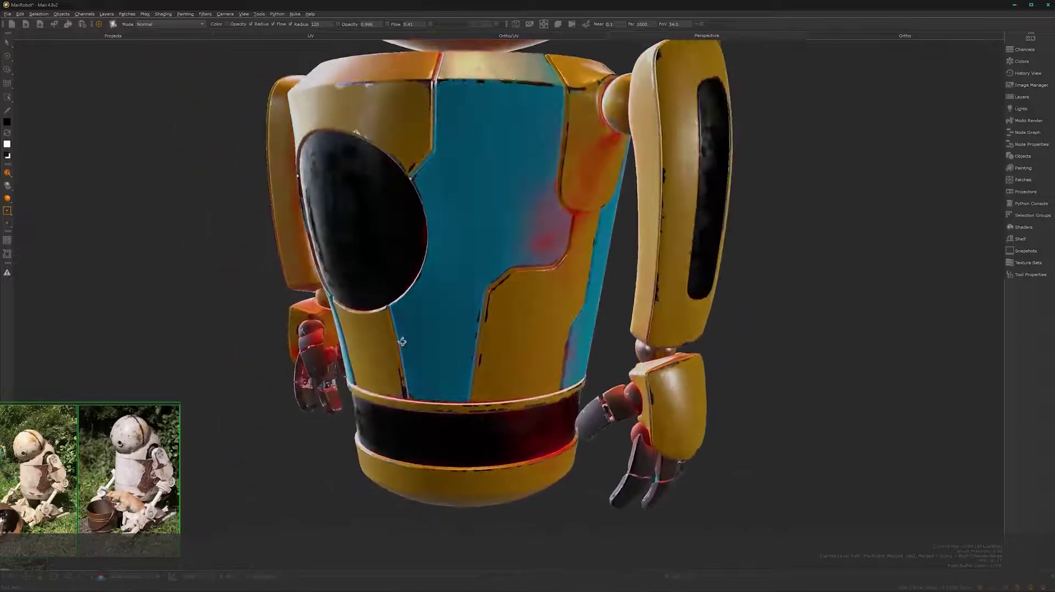
{"action": "middle_click_drag", "start_coordinate": [558, 247], "coordinate": [529, 344], "text": "alt"}
Step: Enclose all the dirt mask nodes in a Backdrop and name it Dirt
{"action": "scroll", "coordinate": [528, 343], "scroll_direction": "down", "scroll_amount": 2}
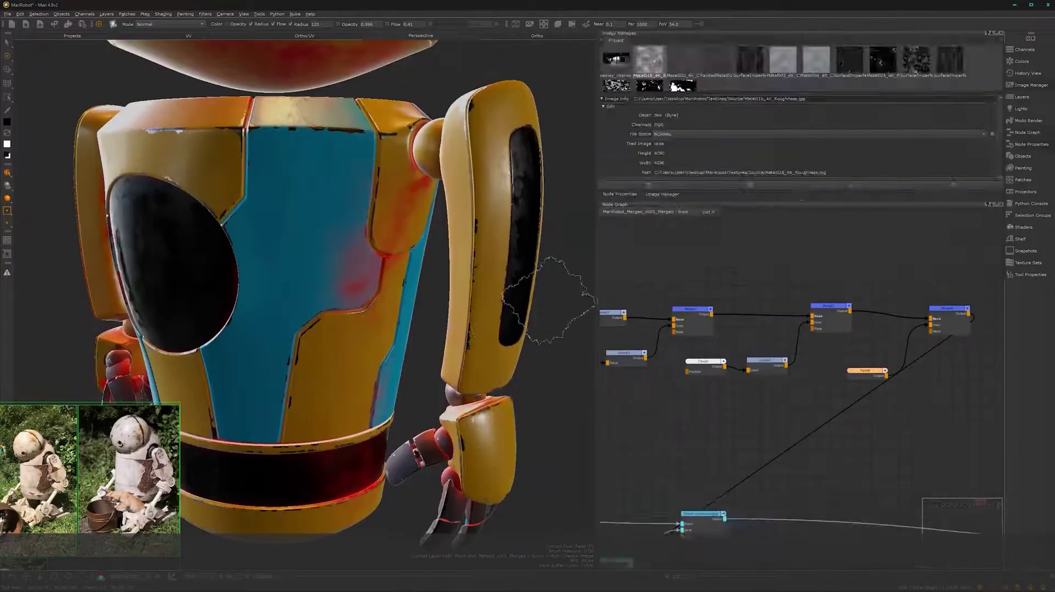
{"action": "scroll", "coordinate": [738, 482], "scroll_direction": "down", "scroll_amount": 5}
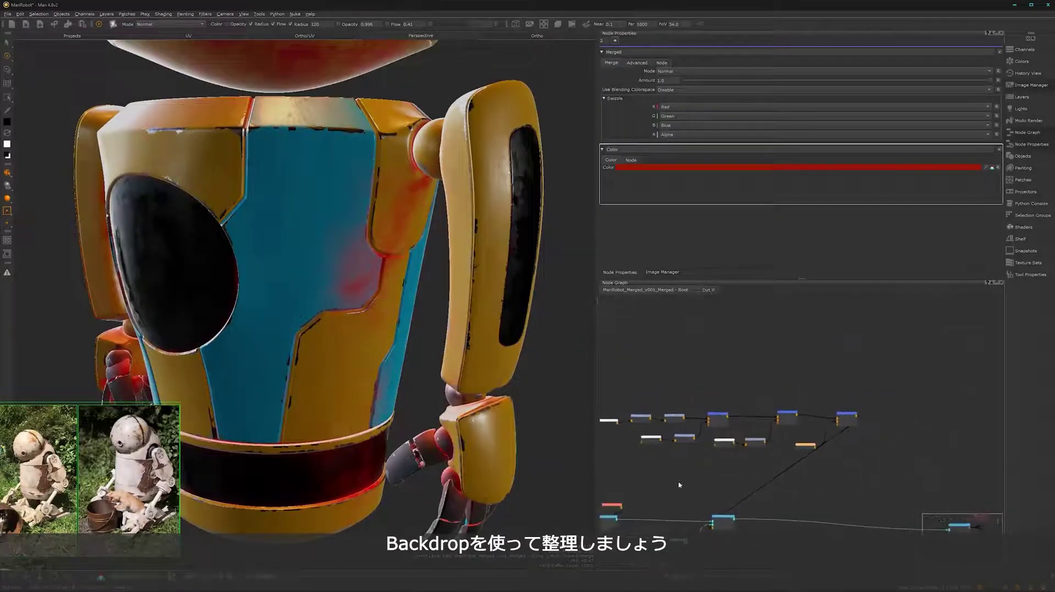
{"action": "left_click_drag", "start_coordinate": [952, 388], "coordinate": [627, 493]}
{"action": "key", "text": "Tab"}
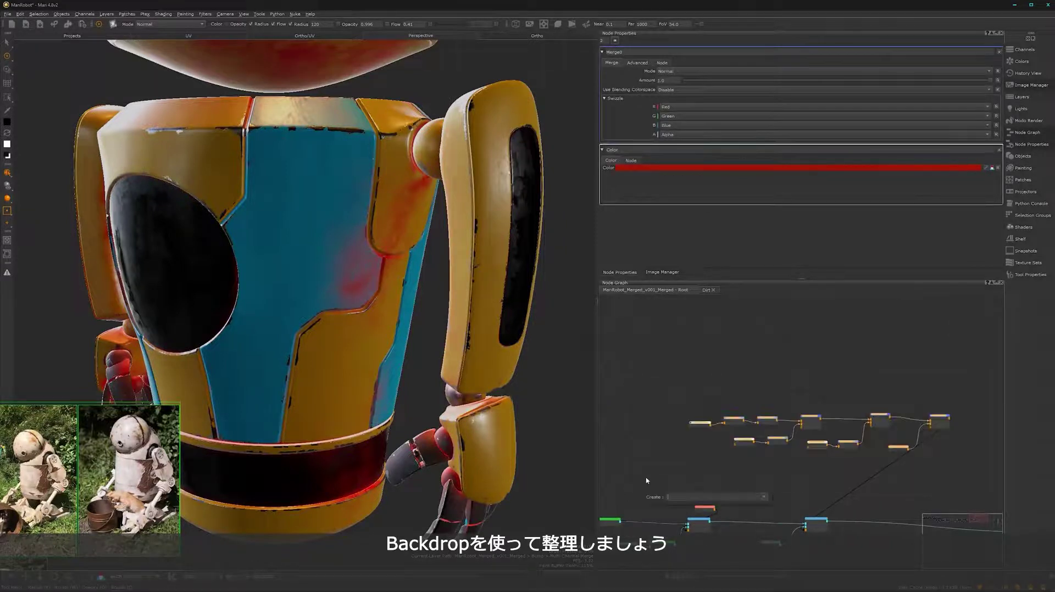
{"action": "type", "text": "backdrop"}
{"action": "left_click", "coordinate": [709, 503]}
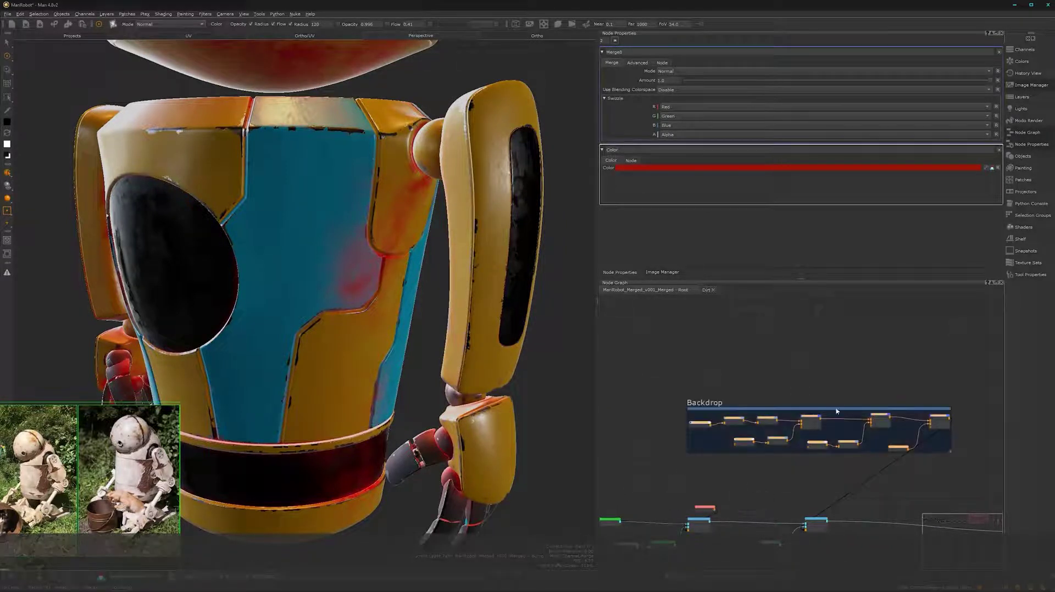
{"action": "left_click", "coordinate": [856, 410]}
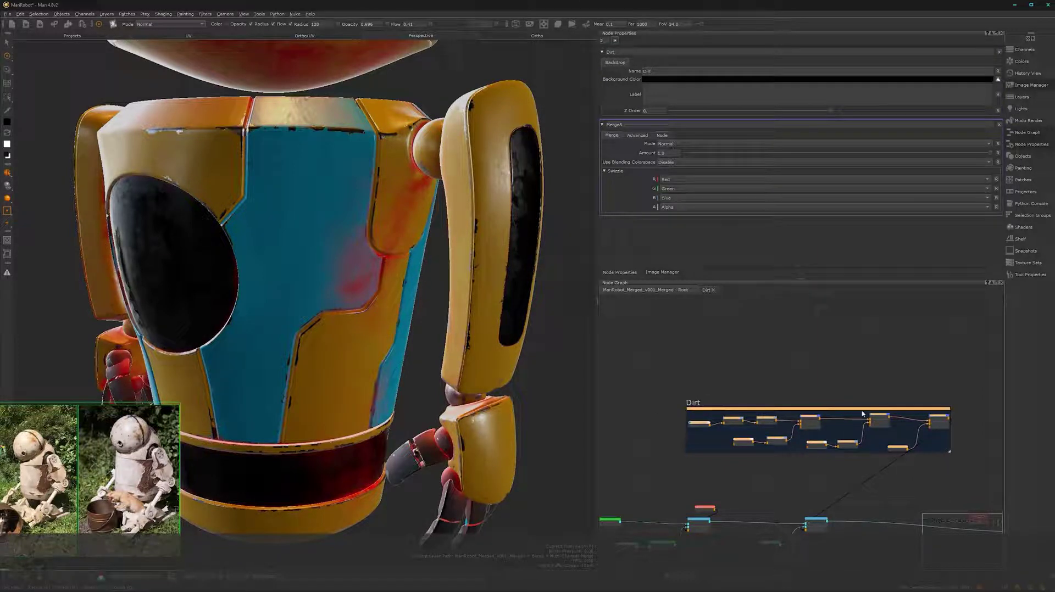
Step: Position the Dirt backdrop above the material chain and move the dirt material with its Merge node beneath the backdrop's end
{"action": "left_click_drag", "start_coordinate": [862, 413], "coordinate": [823, 409]}
{"action": "mouse_move", "coordinate": [815, 483]}
{"action": "right_mouse_down", "text": "alt"}
{"action": "mouse_move", "coordinate": [744, 381]}
{"action": "mouse_move", "coordinate": [822, 479]}
{"action": "right_mouse_up", "text": "alt"}
{"action": "middle_click_drag", "start_coordinate": [839, 489], "coordinate": [753, 406], "text": "alt"}
{"action": "right_click_drag", "start_coordinate": [768, 407], "coordinate": [730, 355], "text": "alt"}
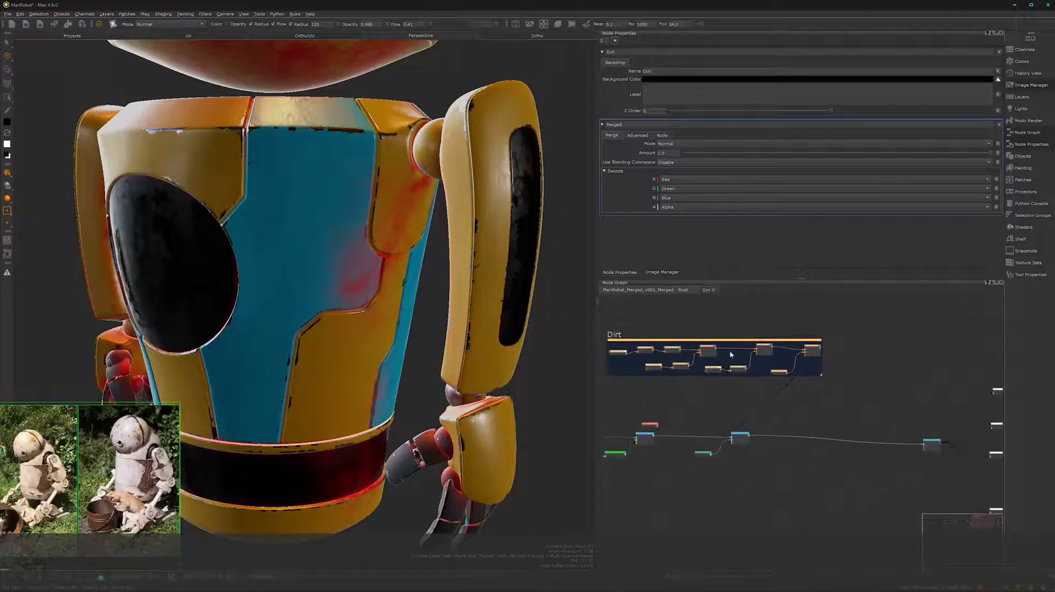
{"action": "left_click", "coordinate": [733, 342]}
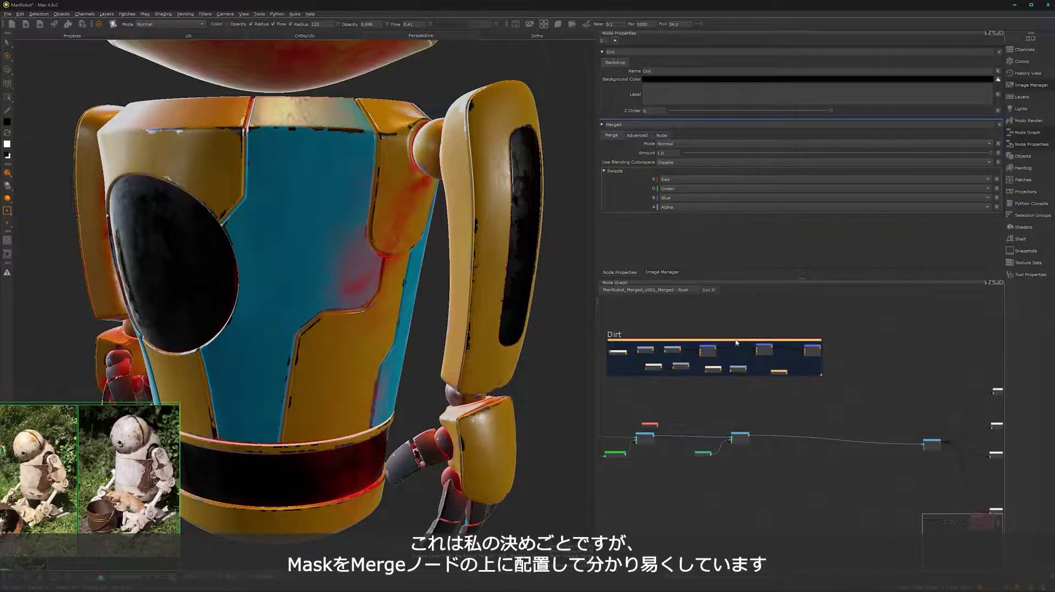
{"action": "left_click", "coordinate": [769, 347]}
{"action": "left_click_drag", "start_coordinate": [730, 342], "coordinate": [785, 382]}
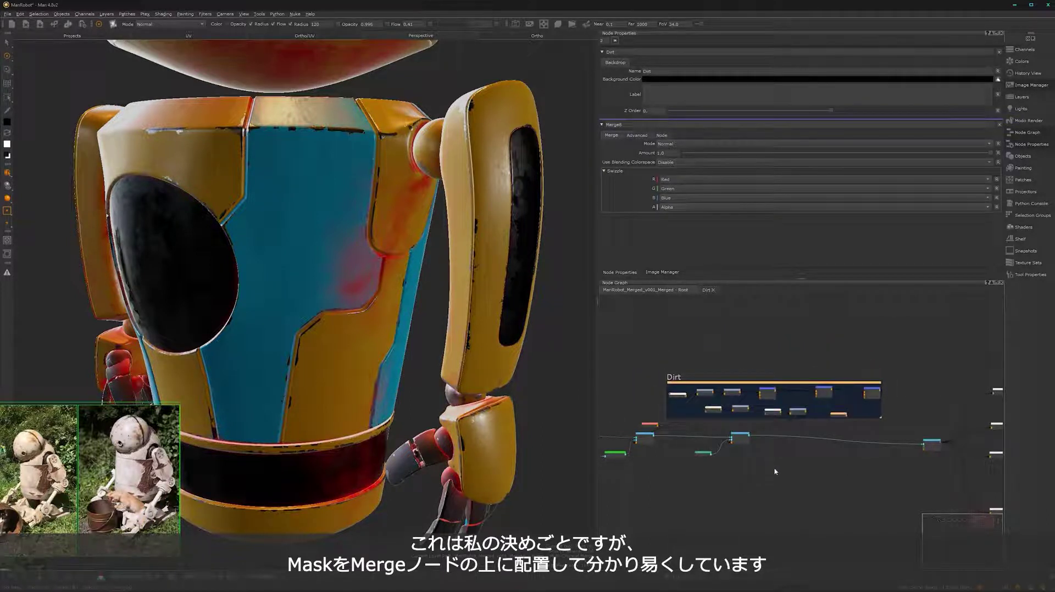
{"action": "left_click", "coordinate": [742, 435]}
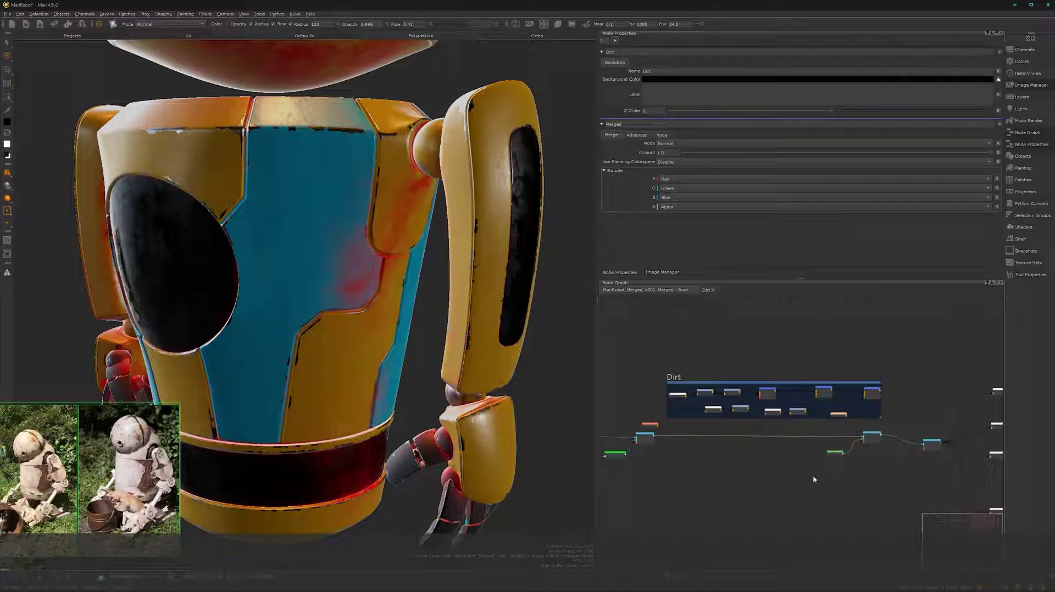
Step: Enter the Dirt material's group and open its Color node's properties
{"action": "left_click", "coordinate": [707, 290]}
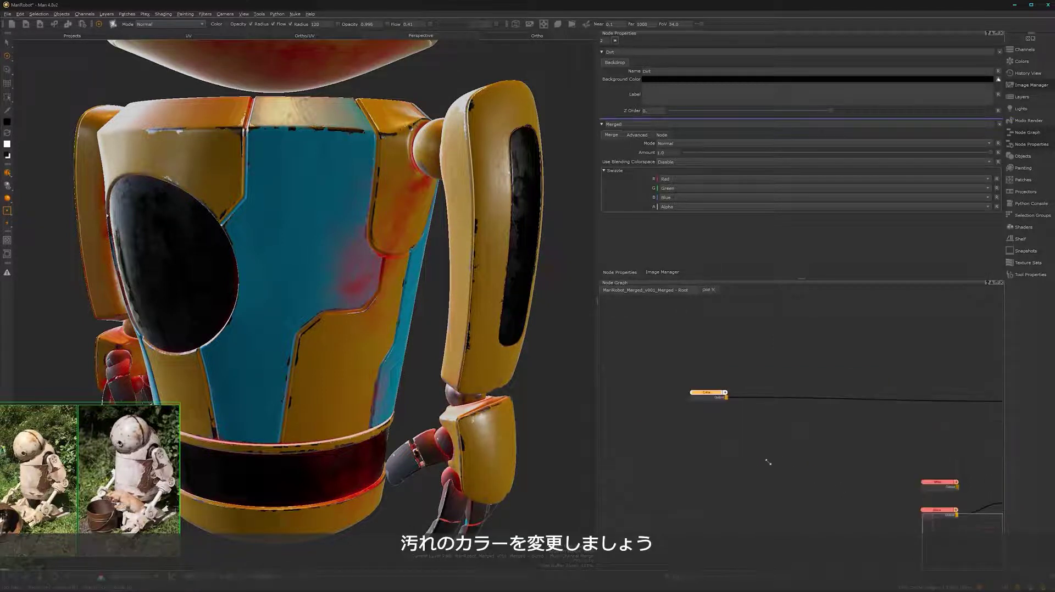
{"action": "scroll", "coordinate": [768, 462], "scroll_direction": "down", "scroll_amount": 1}
{"action": "scroll", "coordinate": [768, 462], "scroll_direction": "up", "scroll_amount": 2}
{"action": "middle_click_drag", "start_coordinate": [716, 490], "coordinate": [798, 462]}
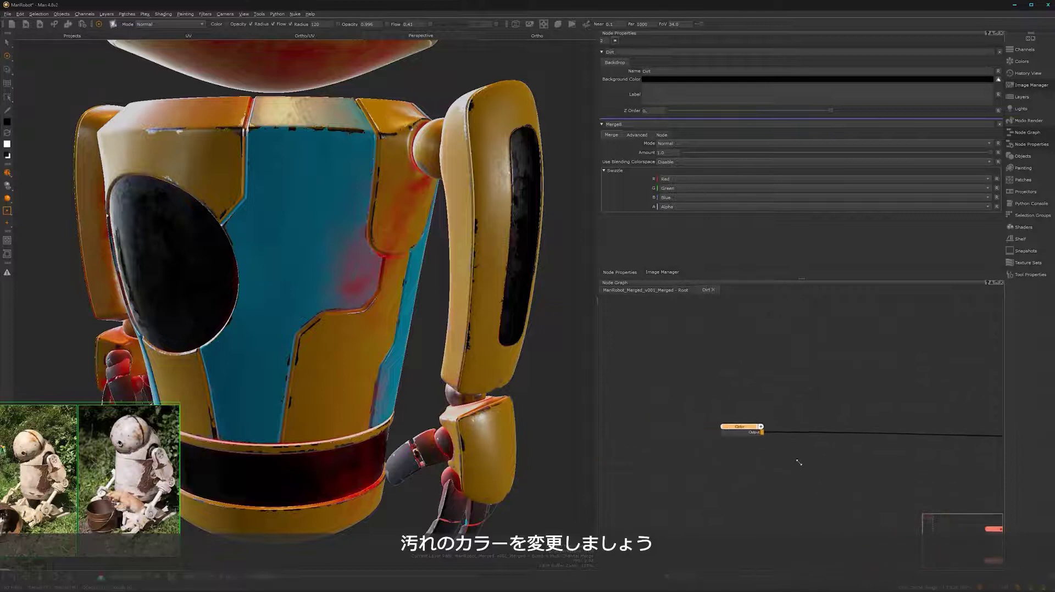
{"action": "scroll", "coordinate": [798, 463], "scroll_direction": "down", "scroll_amount": 1}
{"action": "left_click", "coordinate": [752, 436]}
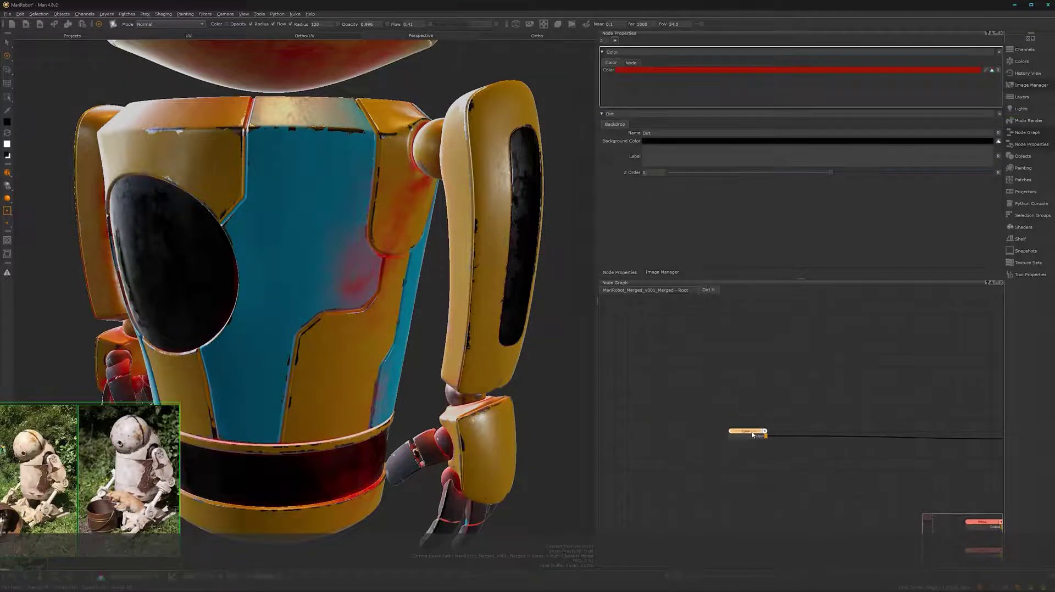
Step: Change the dirt Color node to a dark, desaturated brown while viewing the whole robot from the front
{"action": "middle_click_drag", "start_coordinate": [311, 346], "coordinate": [407, 325], "text": "alt"}
{"action": "right_click_drag", "start_coordinate": [407, 325], "coordinate": [364, 338], "text": "alt"}
{"action": "left_click_drag", "start_coordinate": [365, 337], "coordinate": [412, 330], "text": "alt"}
{"action": "middle_click_drag", "start_coordinate": [412, 329], "coordinate": [406, 366], "text": "alt"}
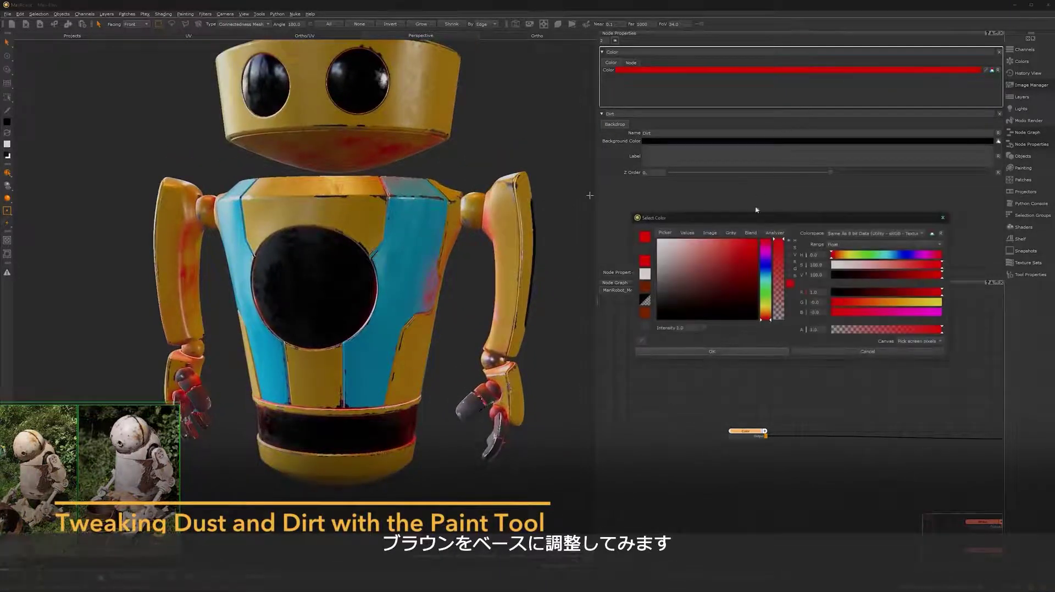
{"action": "left_click", "coordinate": [840, 255]}
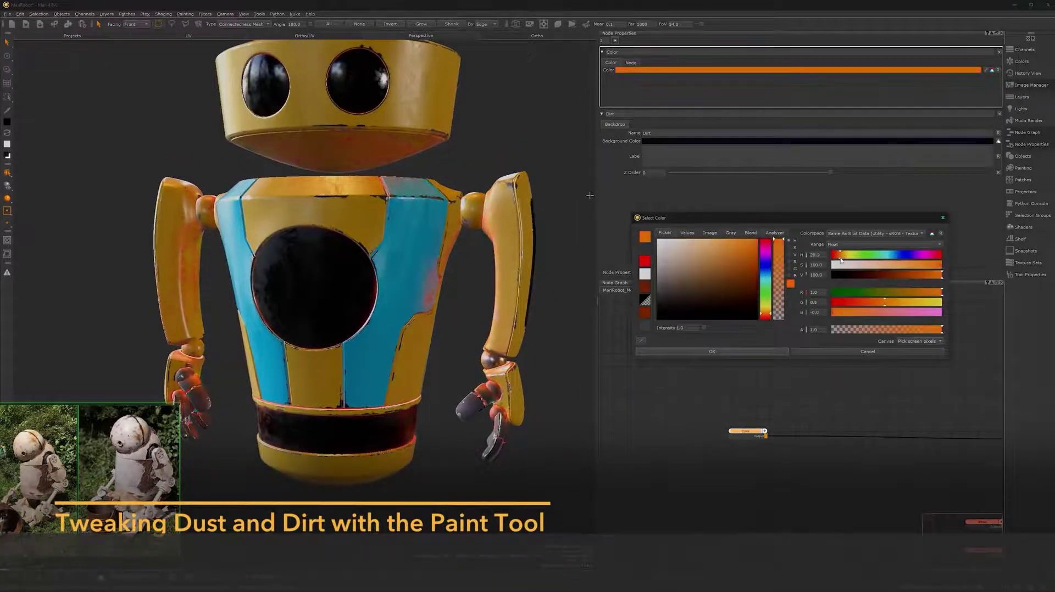
{"action": "left_click_drag", "start_coordinate": [920, 272], "coordinate": [875, 270]}
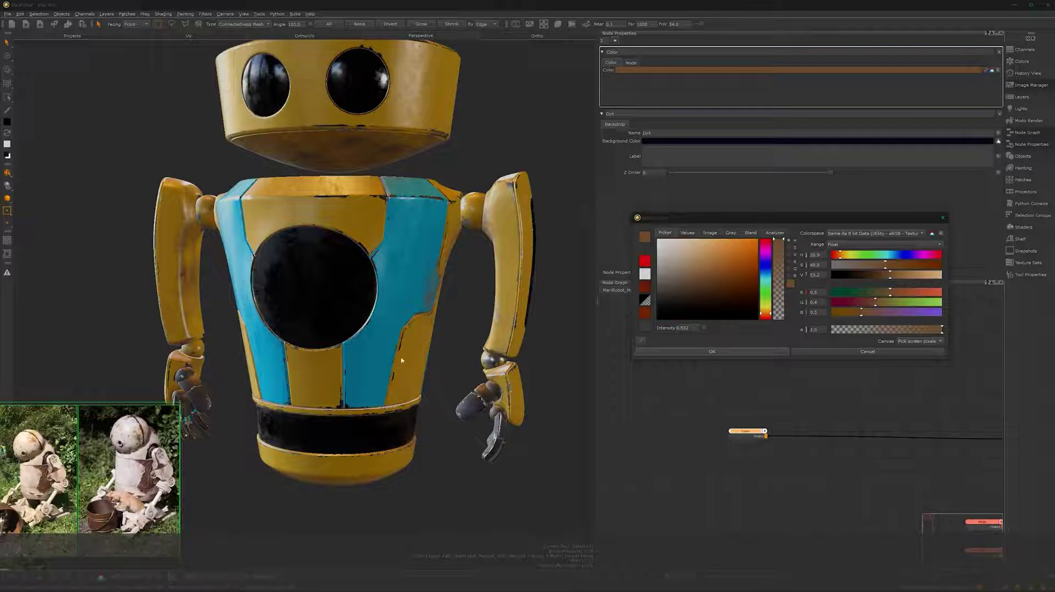
{"action": "left_click", "coordinate": [689, 352]}
{"action": "middle_click_drag", "start_coordinate": [353, 314], "coordinate": [398, 346], "text": "alt"}
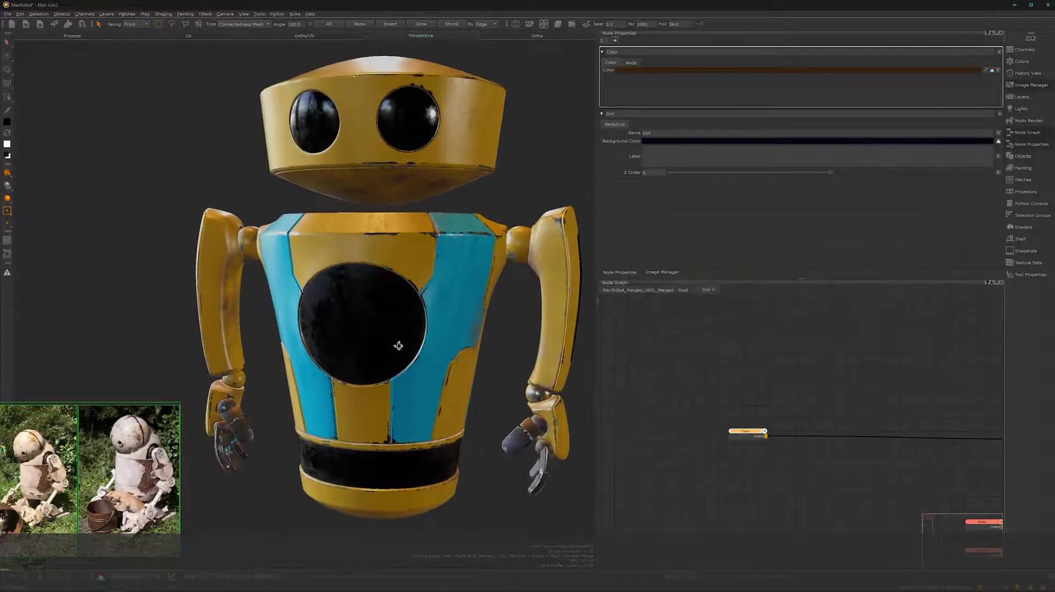
Step: Brighten the dirt Color node to a slightly lighter brown and check it on the robot from an angled view
{"action": "left_click_drag", "start_coordinate": [398, 346], "coordinate": [338, 360], "text": "alt"}
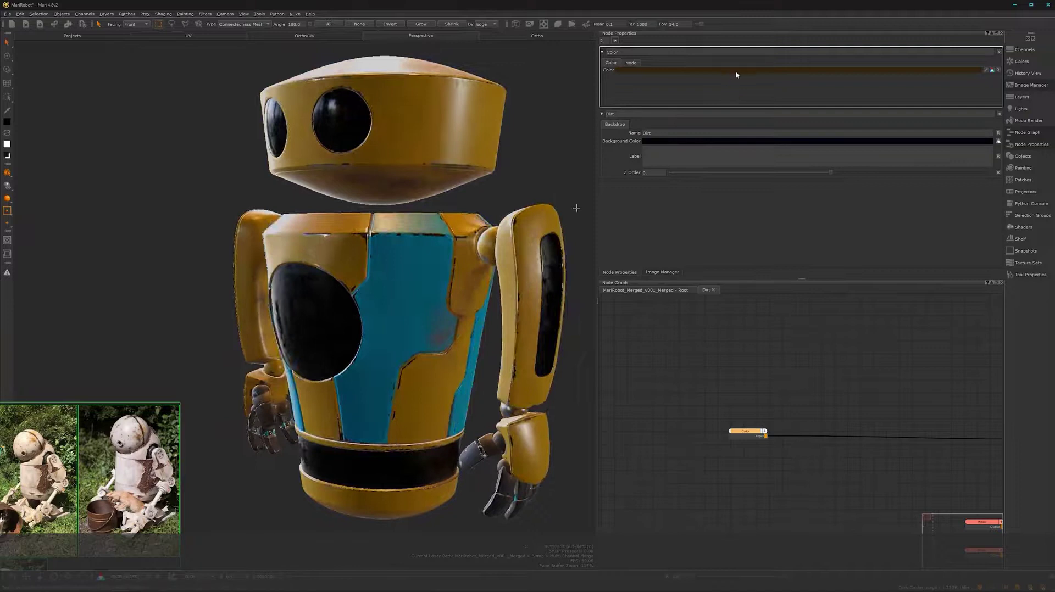
{"action": "left_click", "coordinate": [737, 71]}
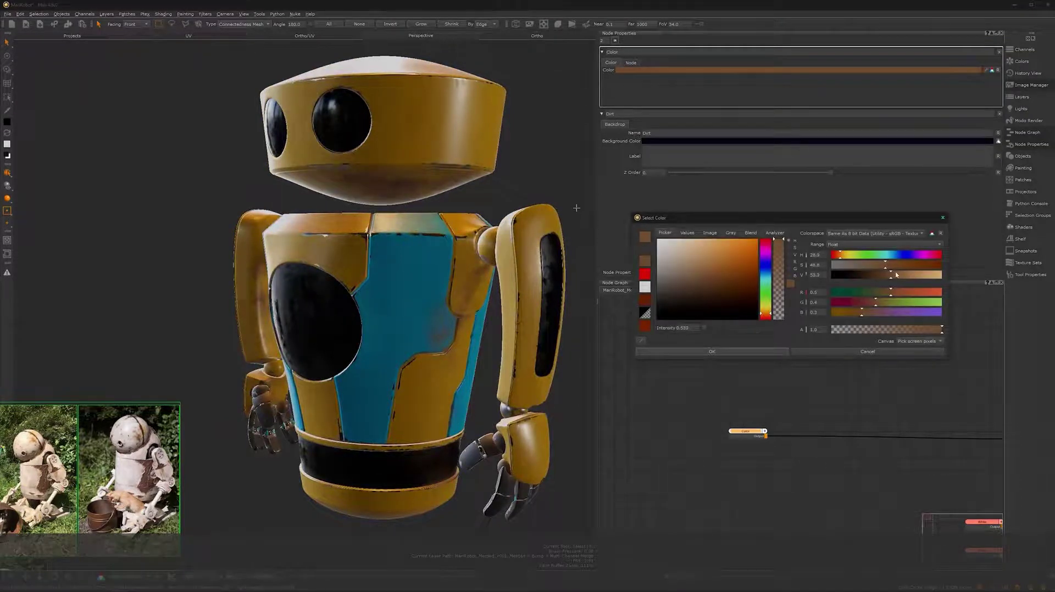
{"action": "left_click_drag", "start_coordinate": [896, 274], "coordinate": [904, 274]}
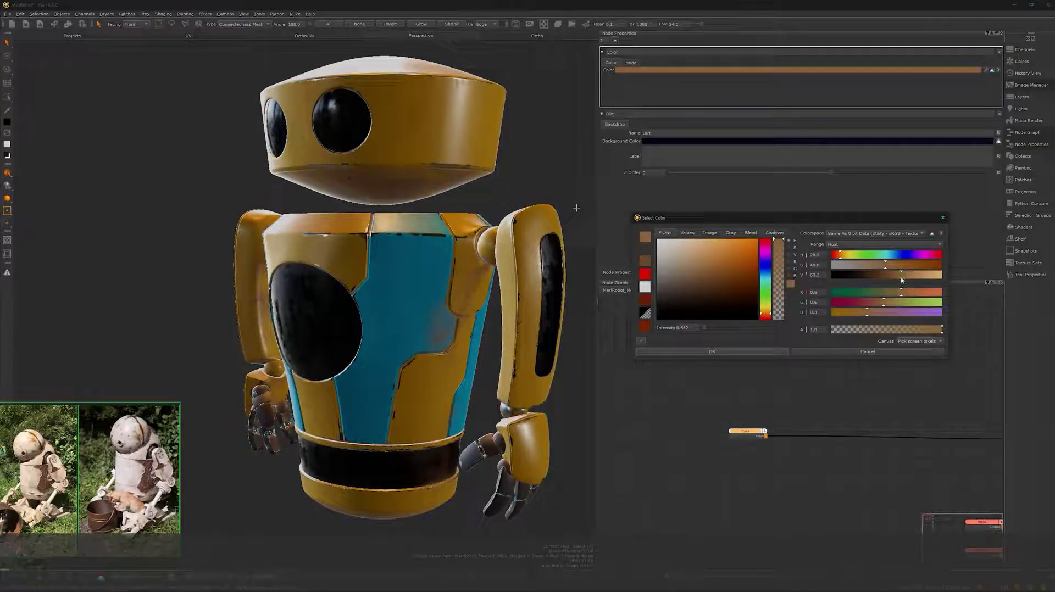
{"action": "left_click", "coordinate": [746, 354]}
{"action": "mouse_move", "coordinate": [389, 395]}
{"action": "left_mouse_down", "text": "alt"}
{"action": "mouse_move", "coordinate": [419, 359]}
{"action": "mouse_move", "coordinate": [389, 375]}
{"action": "mouse_move", "coordinate": [398, 378]}
{"action": "left_mouse_up", "text": "alt"}
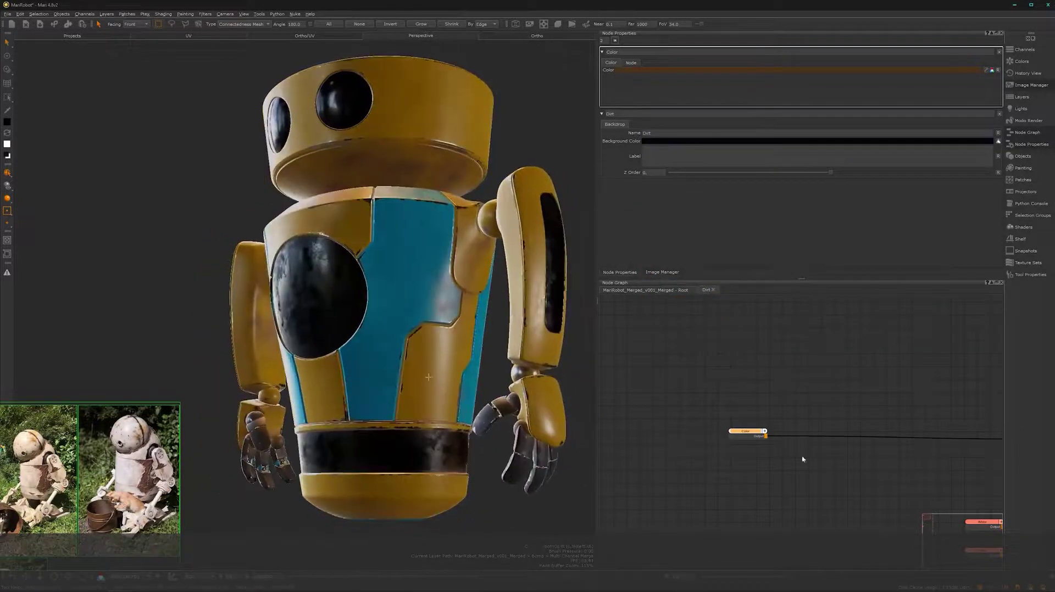
Step: Set the dirt material's roughness Color node to a light grey of about 0.7
{"action": "right_click_drag", "start_coordinate": [842, 472], "coordinate": [687, 491], "text": "alt"}
{"action": "middle_click_drag", "start_coordinate": [810, 477], "coordinate": [717, 301], "text": "alt"}
{"action": "right_click_drag", "start_coordinate": [706, 471], "coordinate": [779, 480], "text": "alt"}
{"action": "middle_click_drag", "start_coordinate": [779, 480], "coordinate": [810, 464], "text": "alt"}
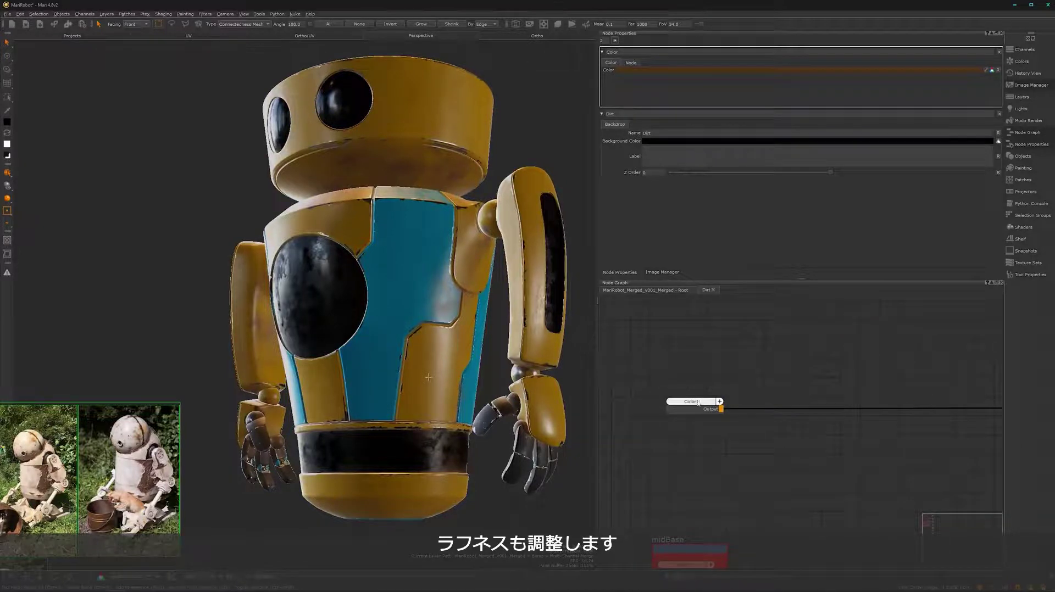
{"action": "left_click", "coordinate": [698, 402]}
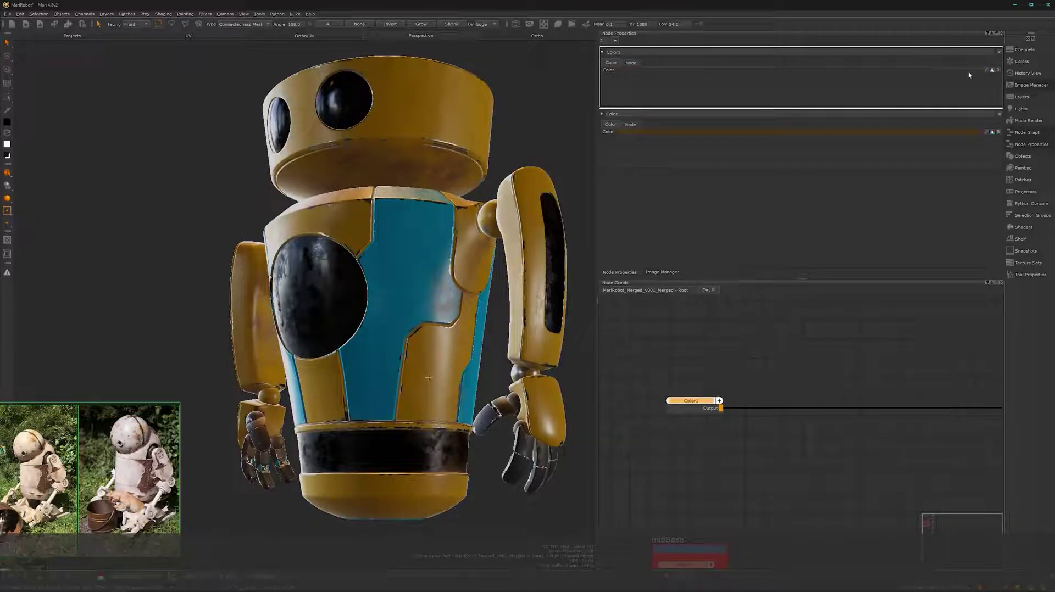
{"action": "left_click", "coordinate": [938, 71]}
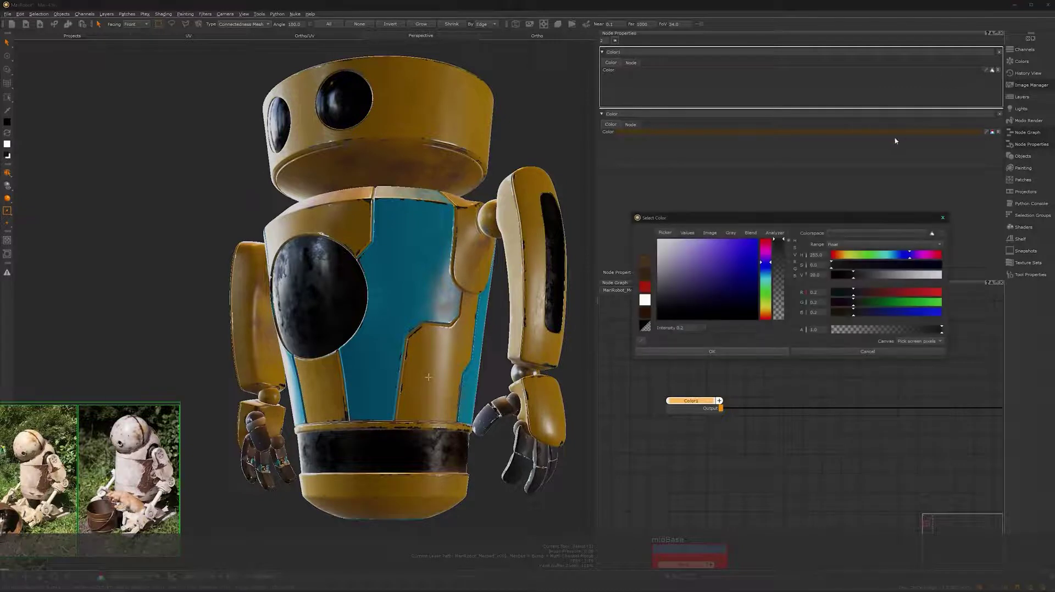
{"action": "left_click_drag", "start_coordinate": [855, 279], "coordinate": [906, 280]}
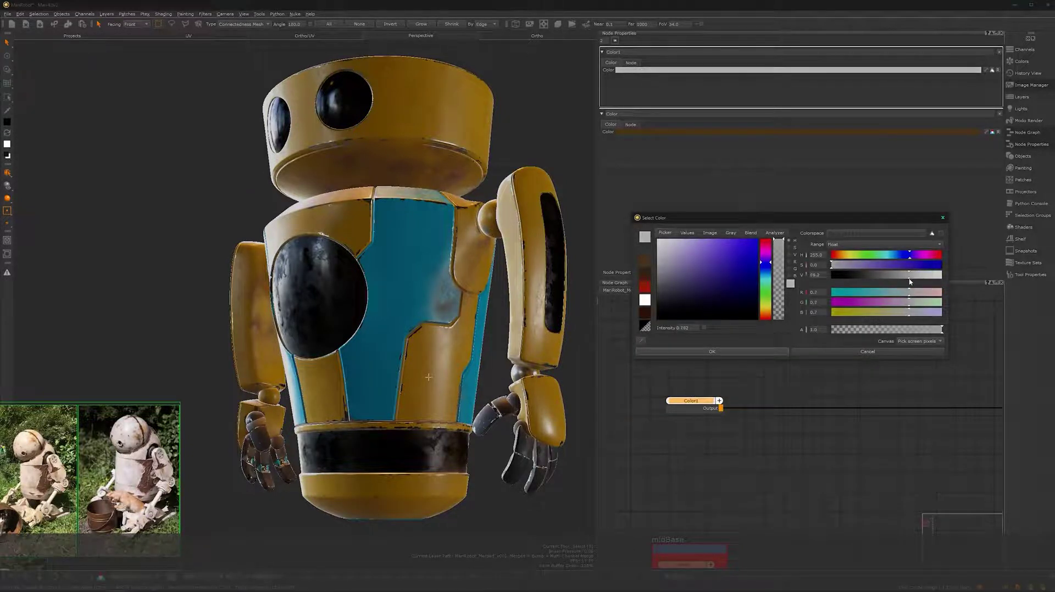
{"action": "left_click", "coordinate": [730, 356]}
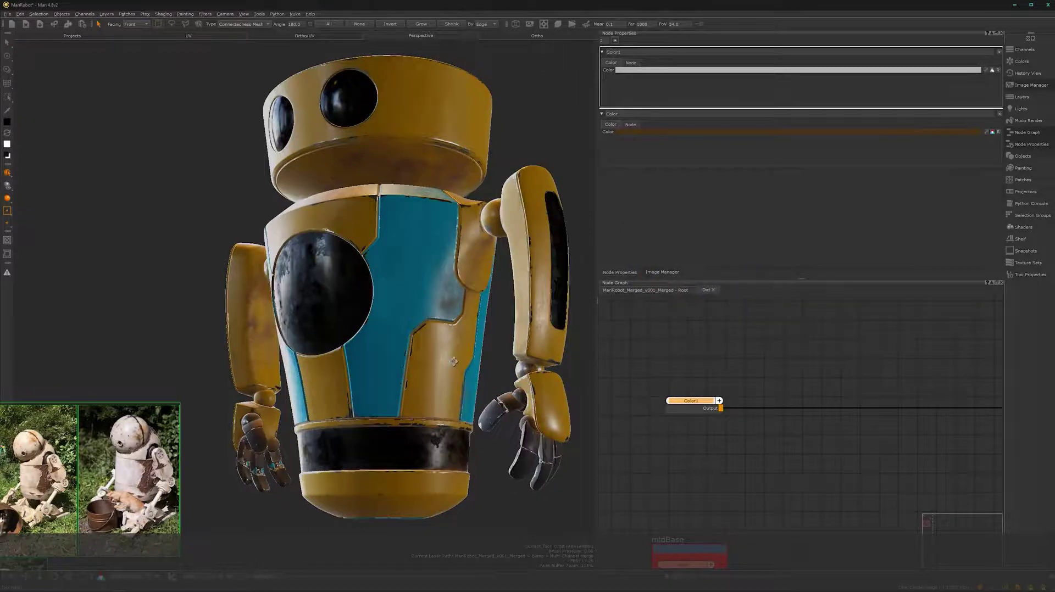
Step: Examine the dirt's roughness against the base paint on the torso and arm, both close up and from the front
{"action": "mouse_move", "coordinate": [418, 351]}
{"action": "left_mouse_down", "text": "alt"}
{"action": "mouse_move", "coordinate": [439, 349]}
{"action": "mouse_move", "coordinate": [406, 354]}
{"action": "left_mouse_up", "text": "alt"}
{"action": "right_click_drag", "start_coordinate": [407, 386], "coordinate": [555, 357], "text": "alt"}
{"action": "middle_click_drag", "start_coordinate": [554, 357], "coordinate": [469, 351], "text": "alt"}
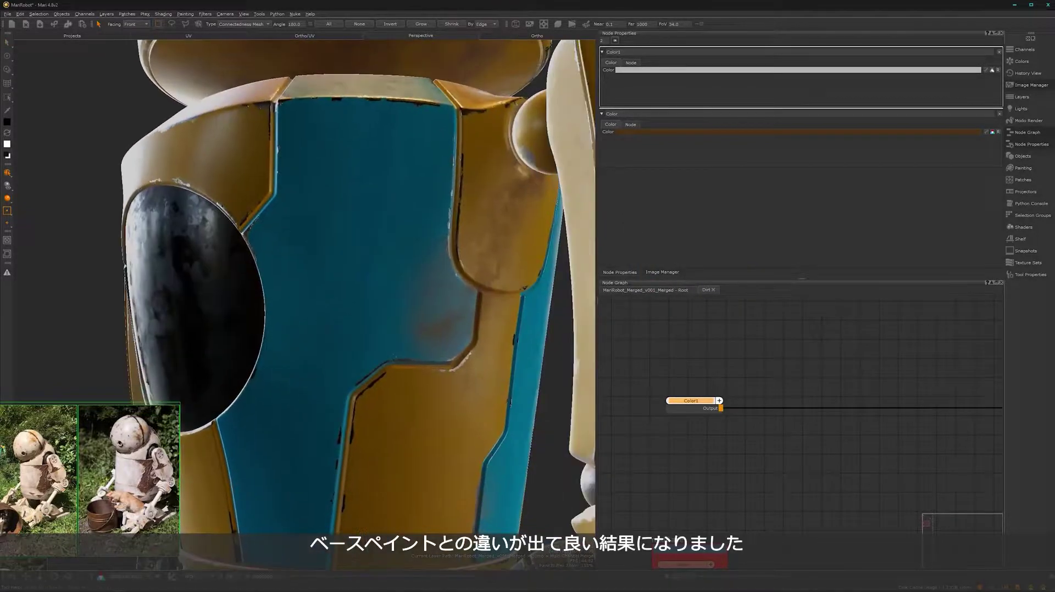
{"action": "mouse_move", "coordinate": [468, 352]}
{"action": "left_mouse_down", "text": "alt"}
{"action": "mouse_move", "coordinate": [440, 349]}
{"action": "mouse_move", "coordinate": [617, 345]}
{"action": "mouse_move", "coordinate": [538, 348]}
{"action": "mouse_move", "coordinate": [467, 322]}
{"action": "mouse_move", "coordinate": [476, 345]}
{"action": "left_mouse_up", "text": "alt"}
{"action": "middle_click_drag", "start_coordinate": [494, 297], "coordinate": [369, 347], "text": "alt"}
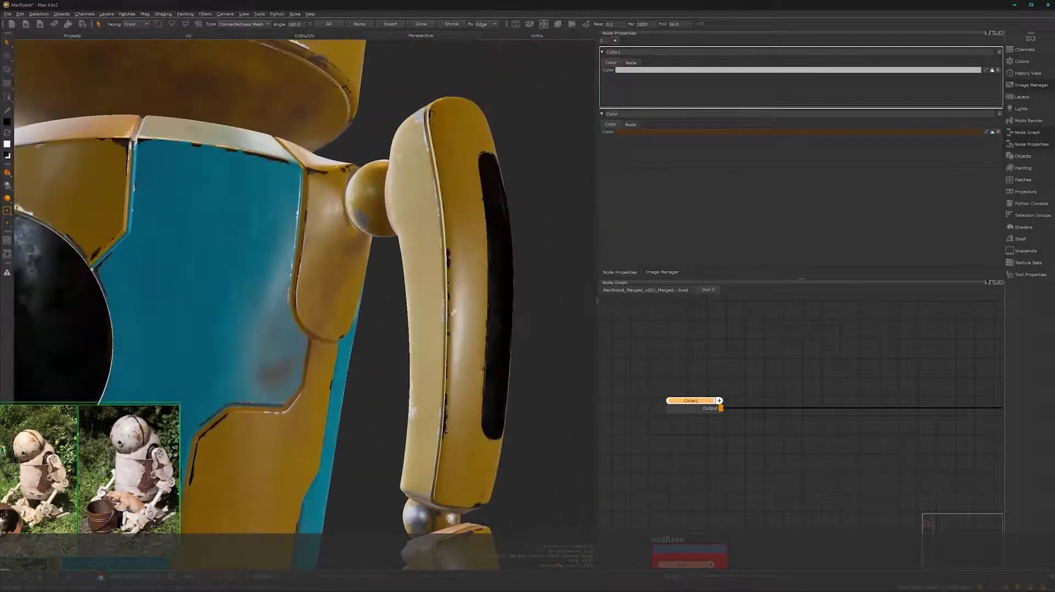
{"action": "left_click_drag", "start_coordinate": [463, 385], "coordinate": [473, 338], "text": "alt"}
{"action": "right_click_drag", "start_coordinate": [474, 339], "coordinate": [354, 385], "text": "alt"}
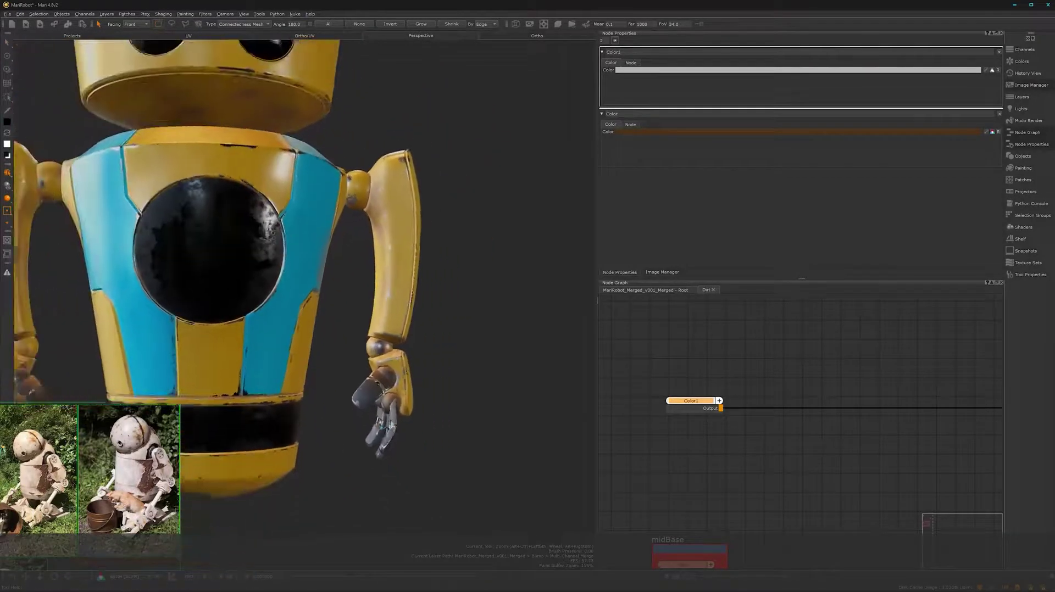
{"action": "middle_click_drag", "start_coordinate": [354, 384], "coordinate": [456, 307], "text": "alt"}
Step: Delete the midBase backdrop and its bump node from the Dirt material so the bump matches the base paint
{"action": "right_click_drag", "start_coordinate": [725, 490], "coordinate": [703, 511], "text": "alt"}
{"action": "middle_click_drag", "start_coordinate": [702, 511], "coordinate": [728, 411], "text": "alt"}
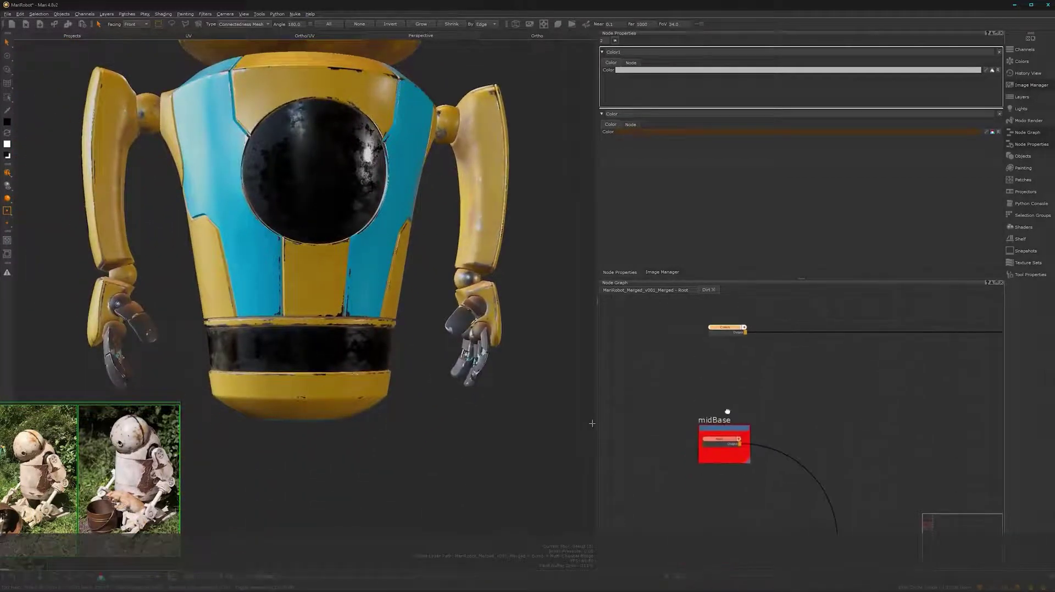
{"action": "right_click_drag", "start_coordinate": [730, 472], "coordinate": [777, 450], "text": "alt"}
{"action": "middle_click_drag", "start_coordinate": [772, 456], "coordinate": [743, 441], "text": "alt"}
{"action": "middle_click_drag", "start_coordinate": [345, 211], "coordinate": [390, 281], "text": "alt"}
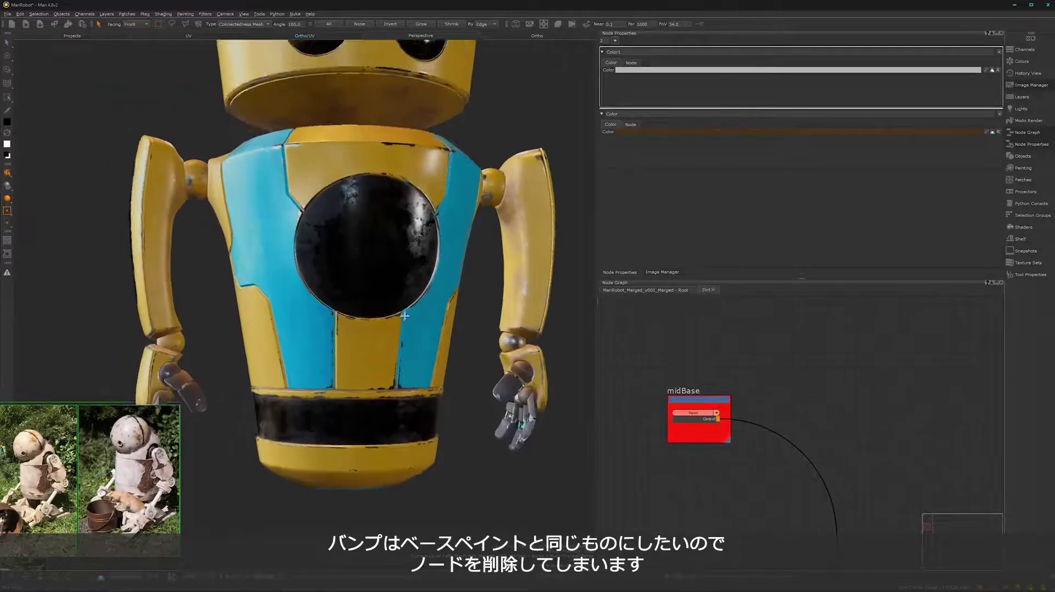
{"action": "left_click_drag", "start_coordinate": [390, 281], "coordinate": [365, 286], "text": "alt"}
{"action": "right_click_drag", "start_coordinate": [366, 286], "coordinate": [456, 330], "text": "alt"}
{"action": "left_click_drag", "start_coordinate": [676, 466], "coordinate": [630, 527]}
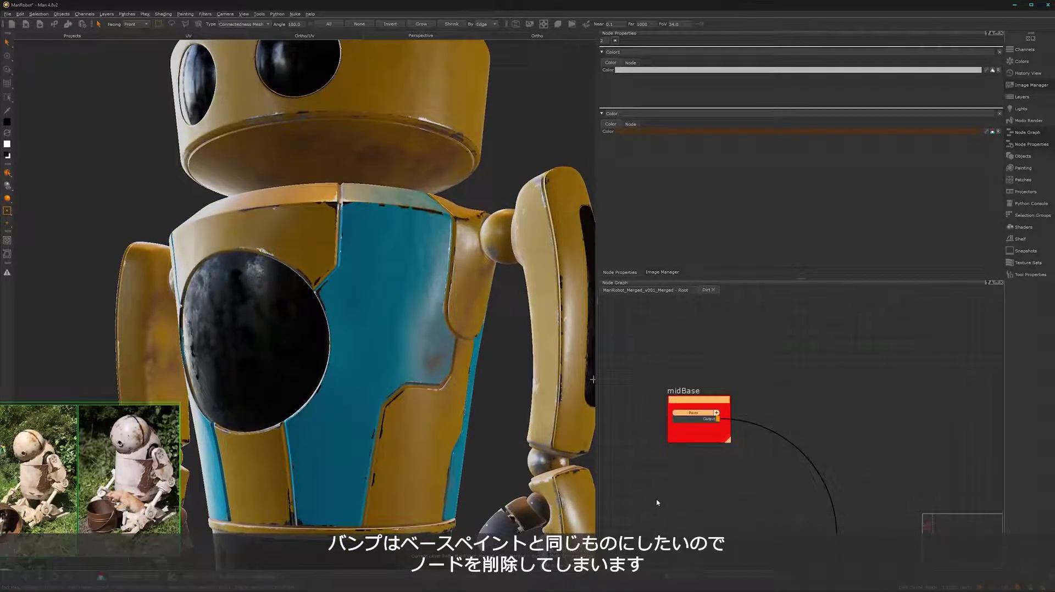
{"action": "key", "text": "Delete"}
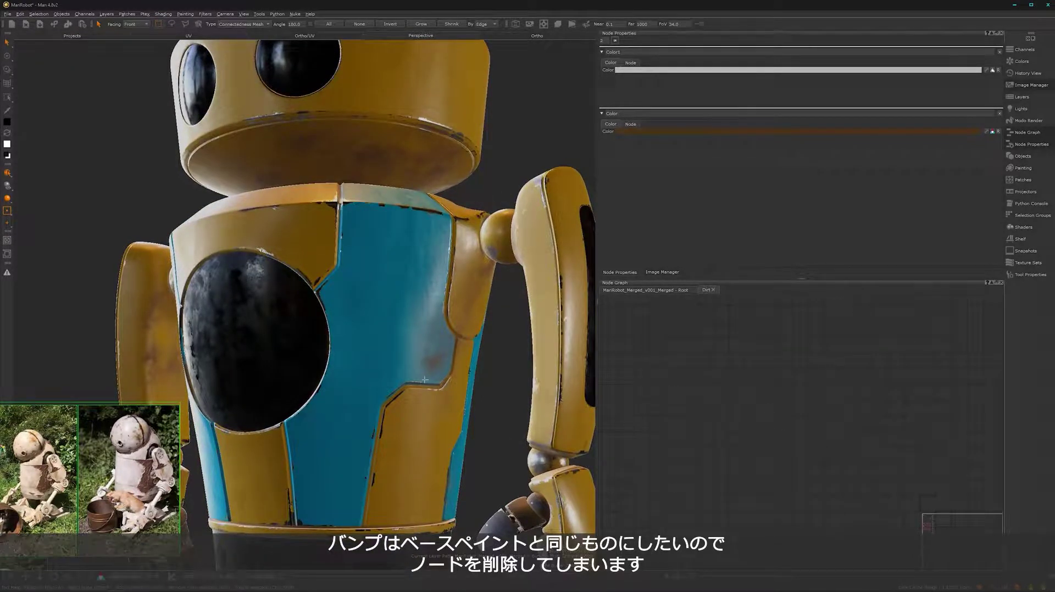
Step: Inspect the dirt on the torso side panel and the whole robot, and check the remaining roughness Color node
{"action": "middle_click_drag", "start_coordinate": [424, 379], "coordinate": [373, 344], "text": "alt"}
{"action": "right_click_drag", "start_coordinate": [373, 344], "coordinate": [493, 325], "text": "alt"}
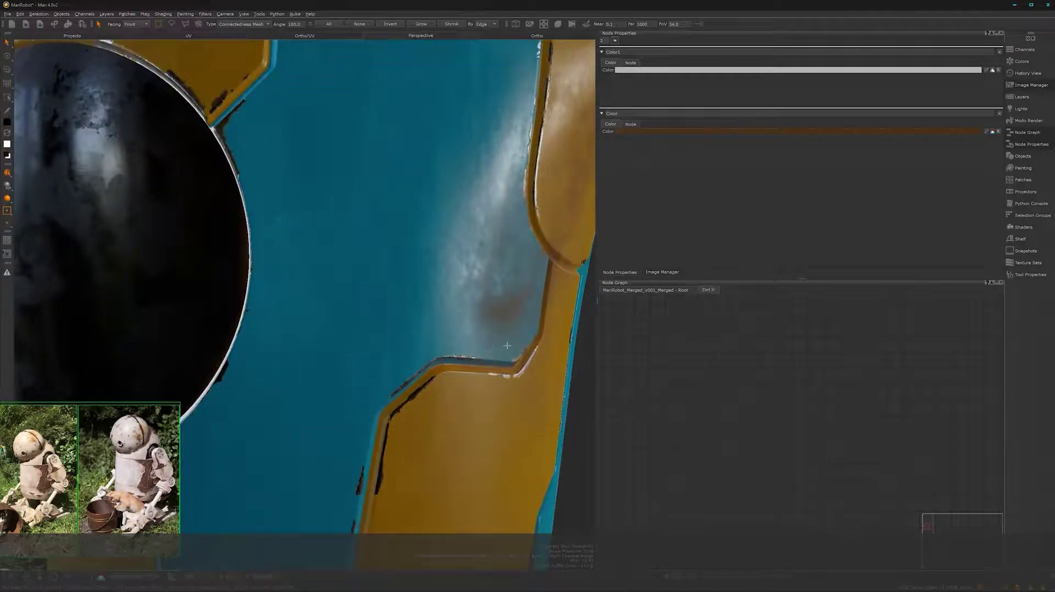
{"action": "left_click_drag", "start_coordinate": [507, 345], "coordinate": [401, 346], "text": "alt"}
{"action": "right_click_drag", "start_coordinate": [401, 345], "coordinate": [376, 350], "text": "alt"}
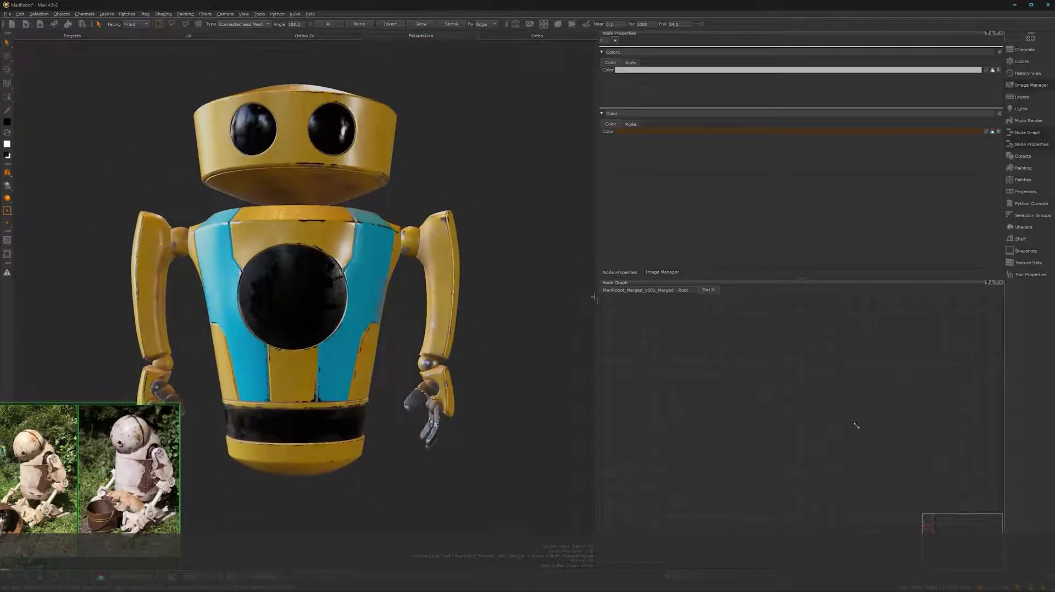
{"action": "right_click_drag", "start_coordinate": [856, 426], "coordinate": [681, 449], "text": "alt"}
{"action": "middle_click_drag", "start_coordinate": [758, 407], "coordinate": [718, 483], "text": "alt"}
{"action": "right_click_drag", "start_coordinate": [718, 470], "coordinate": [770, 433], "text": "alt"}
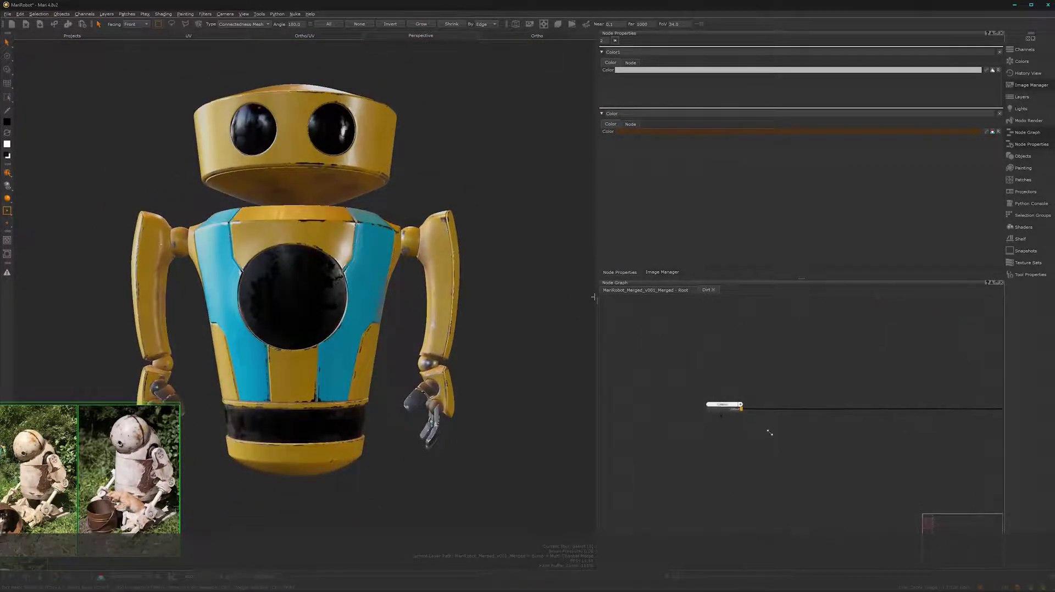
{"action": "left_click", "coordinate": [723, 407]}
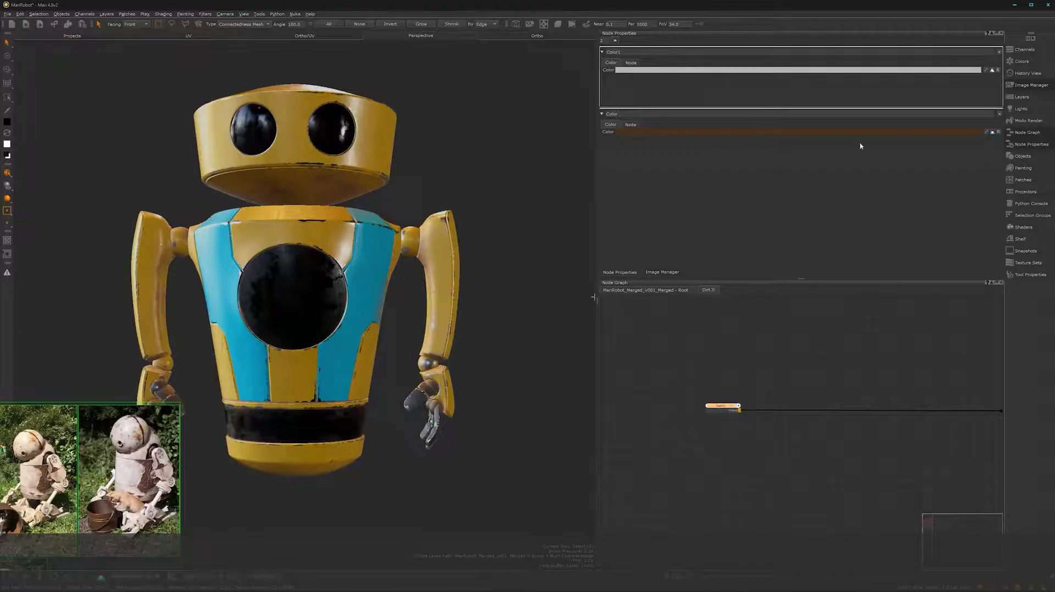
{"action": "left_click_drag", "start_coordinate": [395, 362], "coordinate": [349, 315], "text": "alt"}
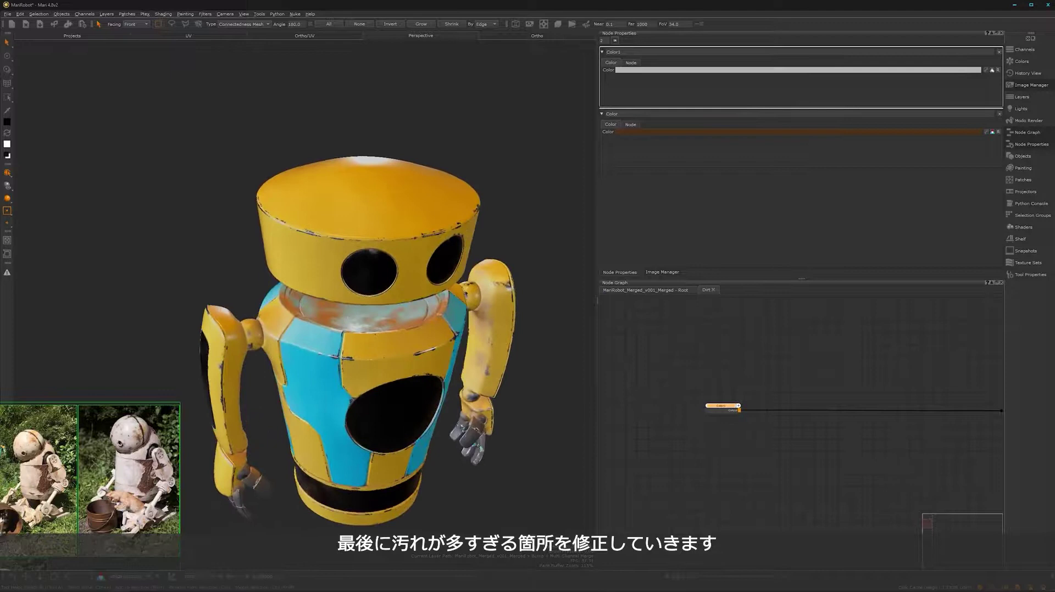
Step: Return to the root node graph, select the Dirt backdrop's Paint node and activate the Paint tool at the neck opening
{"action": "left_click", "coordinate": [652, 292]}
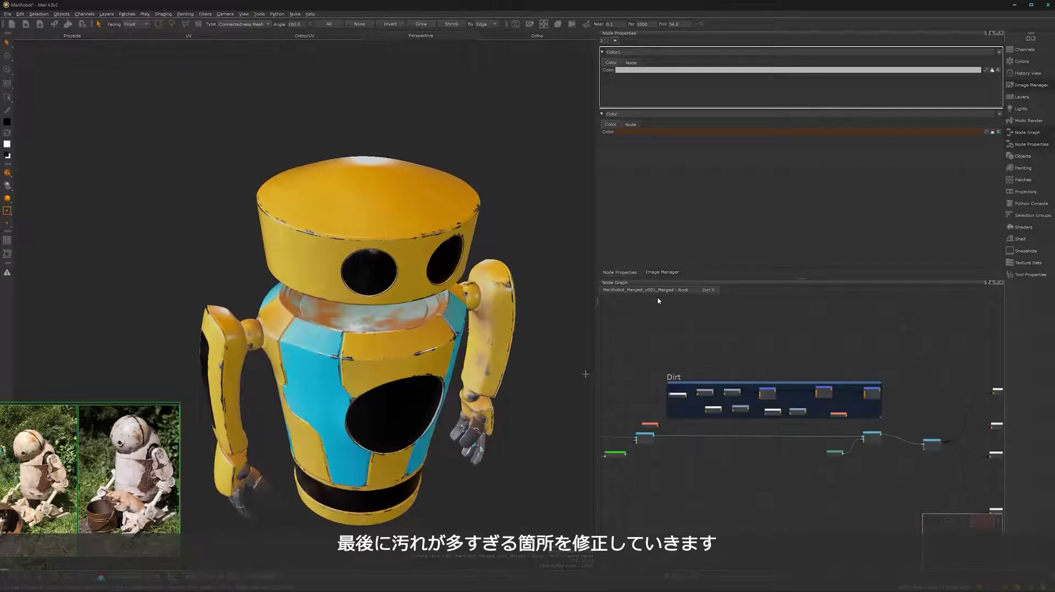
{"action": "left_click", "coordinate": [837, 415]}
{"action": "mouse_move", "coordinate": [376, 372]}
{"action": "right_mouse_down", "text": "alt"}
{"action": "mouse_move", "coordinate": [292, 351]}
{"action": "mouse_move", "coordinate": [521, 556]}
{"action": "right_mouse_up", "text": "alt"}
{"action": "key", "text": "p"}
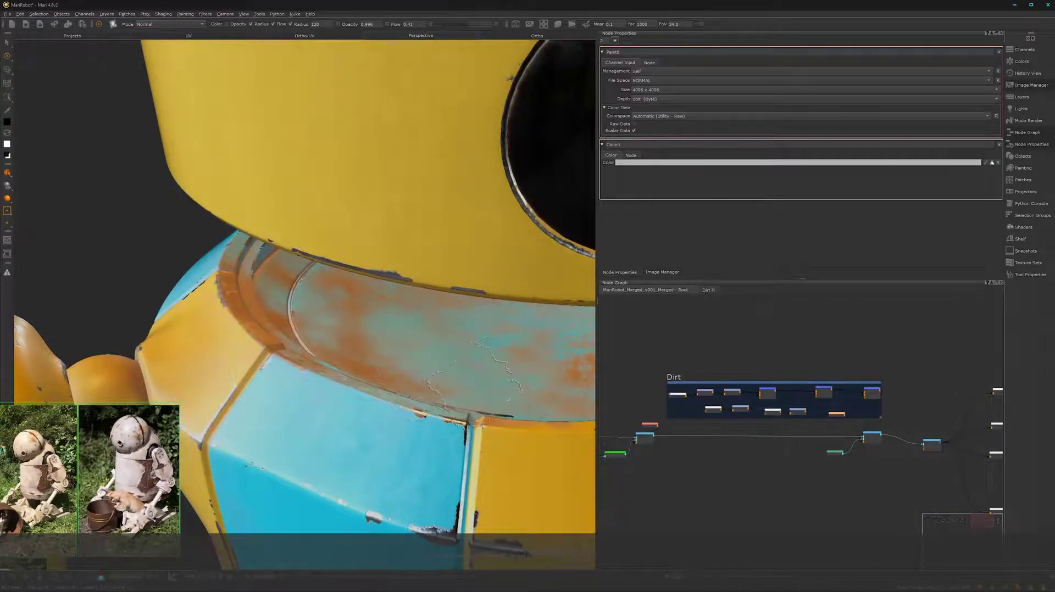
Step: Paint out the excess dirt on the recessed disc in the neck opening on top of the torso
{"action": "left_click_drag", "start_coordinate": [437, 377], "coordinate": [394, 353], "text": "alt"}
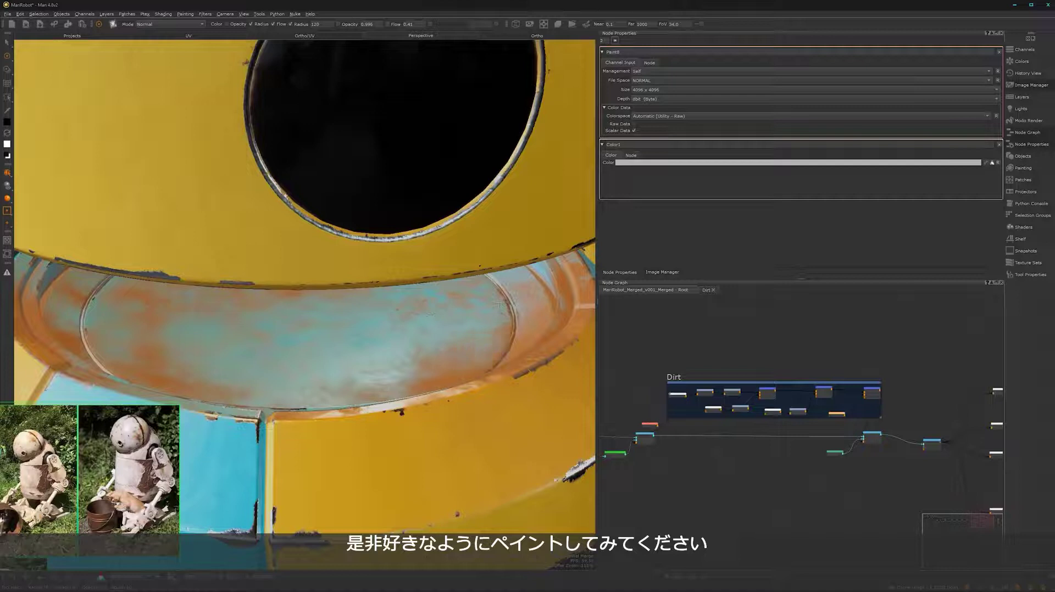
{"action": "right_click_drag", "start_coordinate": [473, 375], "coordinate": [387, 379], "text": "alt"}
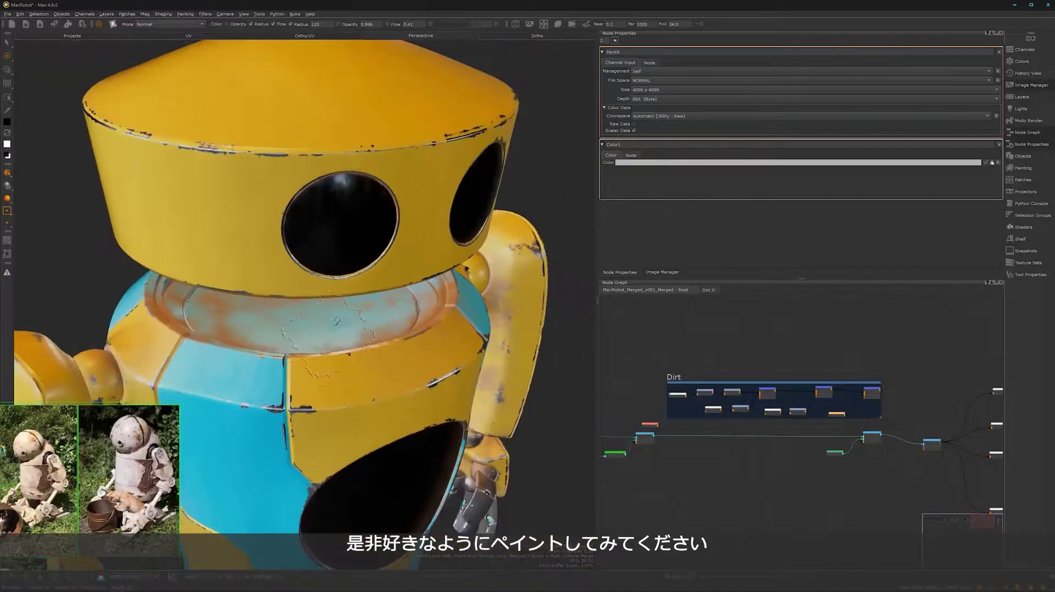
{"action": "left_click_drag", "start_coordinate": [439, 322], "coordinate": [372, 304], "text": "alt"}
{"action": "scroll", "coordinate": [372, 304], "scroll_direction": "up", "scroll_amount": 5}
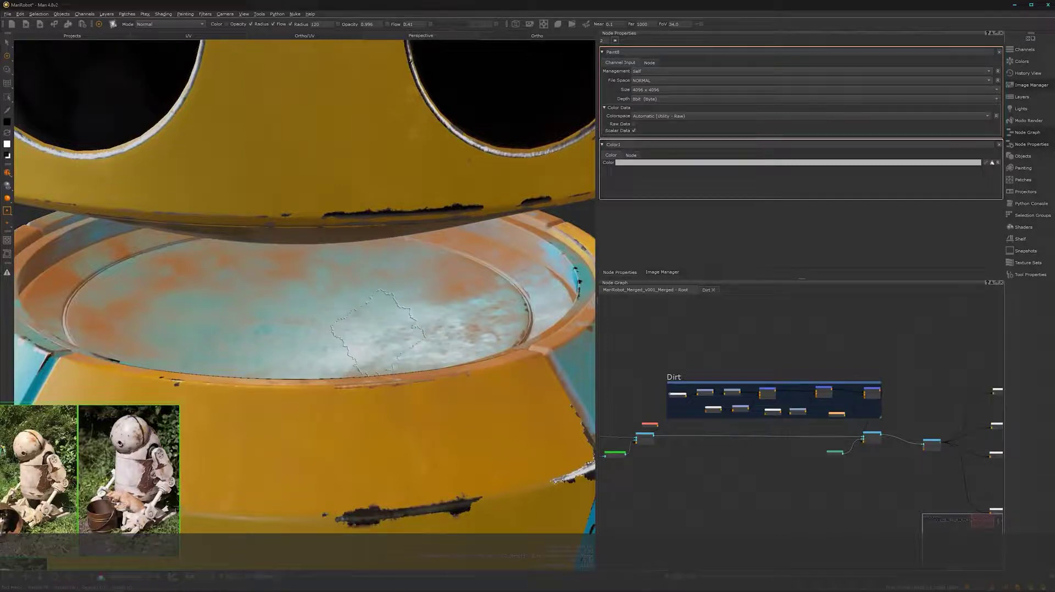
{"action": "right_click_drag", "start_coordinate": [463, 359], "coordinate": [381, 349], "text": "alt"}
{"action": "left_click_drag", "start_coordinate": [440, 330], "coordinate": [315, 301], "text": "alt"}
{"action": "scroll", "coordinate": [315, 302], "scroll_direction": "up", "scroll_amount": 5}
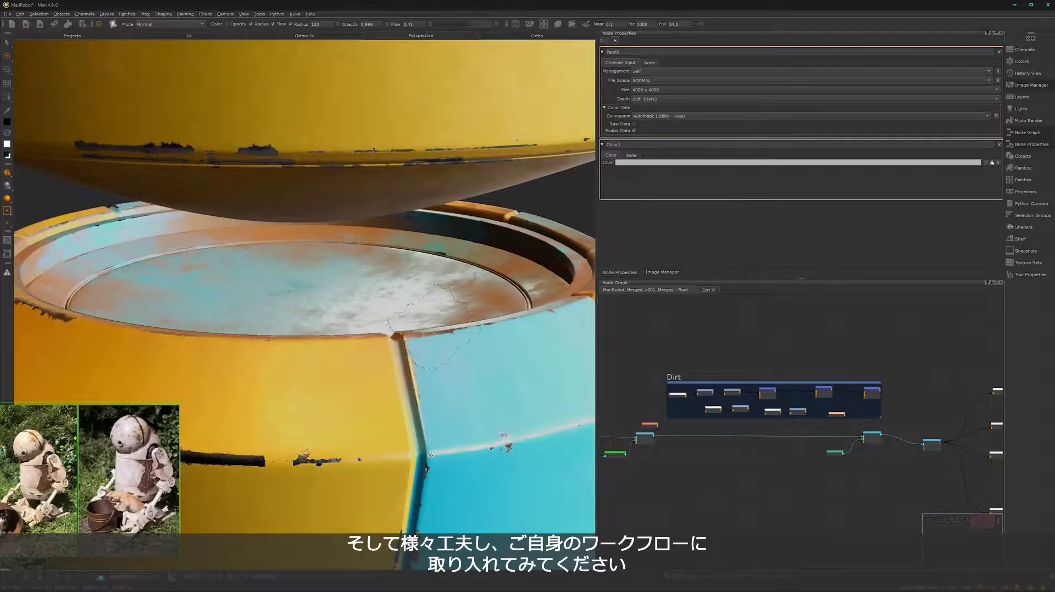
{"action": "scroll", "coordinate": [435, 326], "scroll_direction": "down", "scroll_amount": 5}
{"action": "left_click_drag", "start_coordinate": [434, 326], "coordinate": [253, 327], "text": "alt"}
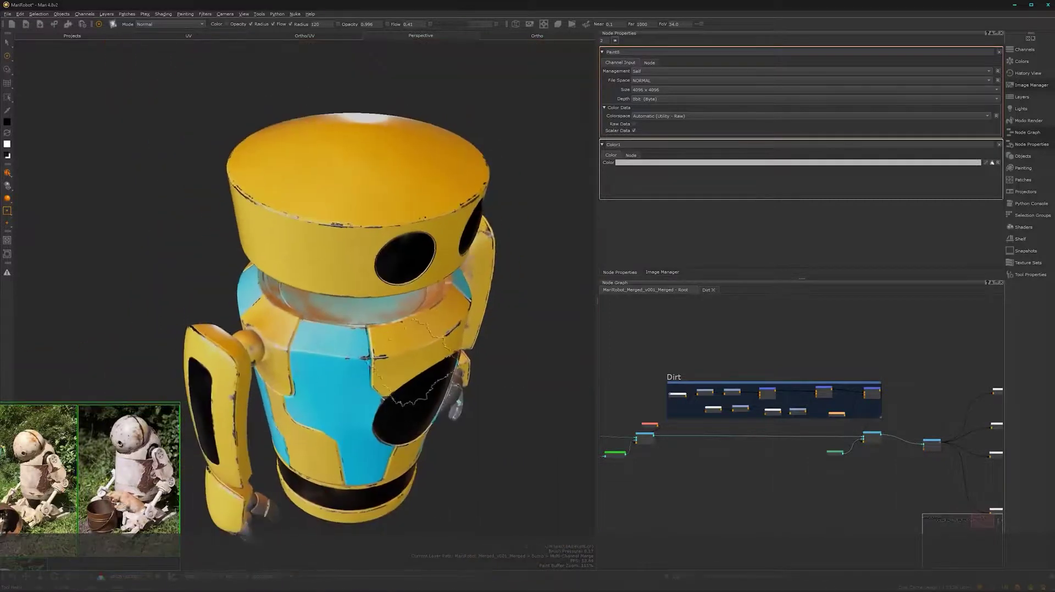
Step: Review the whole robot from the front and the material chain around the Dirt backdrop in the node graph
{"action": "mouse_move", "coordinate": [384, 312]}
{"action": "left_mouse_down", "text": "alt"}
{"action": "mouse_move", "coordinate": [207, 329]}
{"action": "mouse_move", "coordinate": [438, 328]}
{"action": "left_mouse_up", "text": "alt"}
{"action": "middle_click_drag", "start_coordinate": [324, 351], "coordinate": [363, 286], "text": "alt"}
{"action": "mouse_move", "coordinate": [363, 286]}
{"action": "left_mouse_down", "text": "alt"}
{"action": "mouse_move", "coordinate": [434, 286]}
{"action": "mouse_move", "coordinate": [360, 286]}
{"action": "left_mouse_up", "text": "alt"}
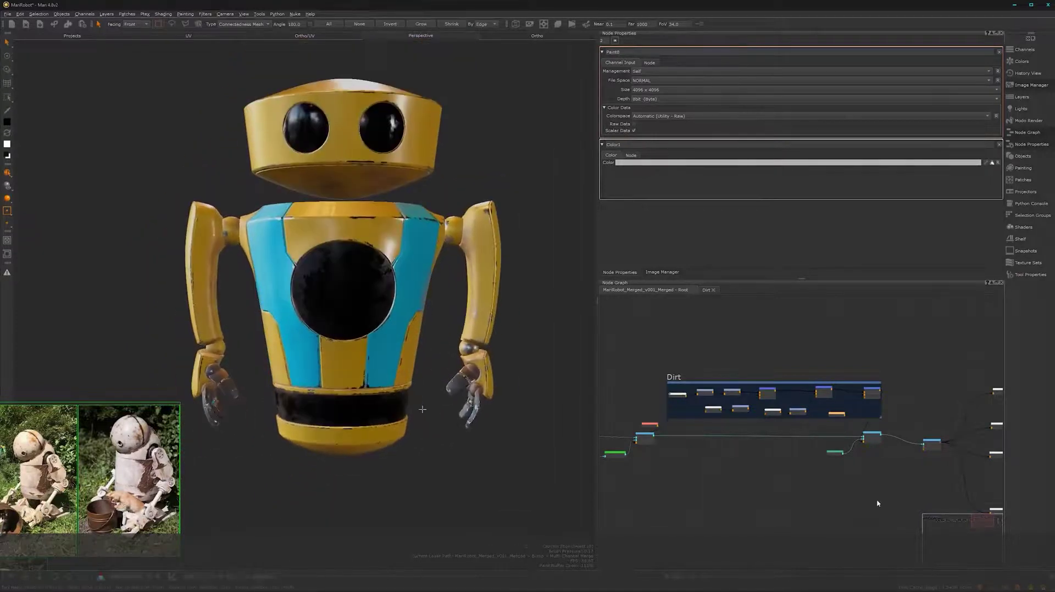
{"action": "right_click_drag", "start_coordinate": [868, 514], "coordinate": [725, 509], "text": "alt"}
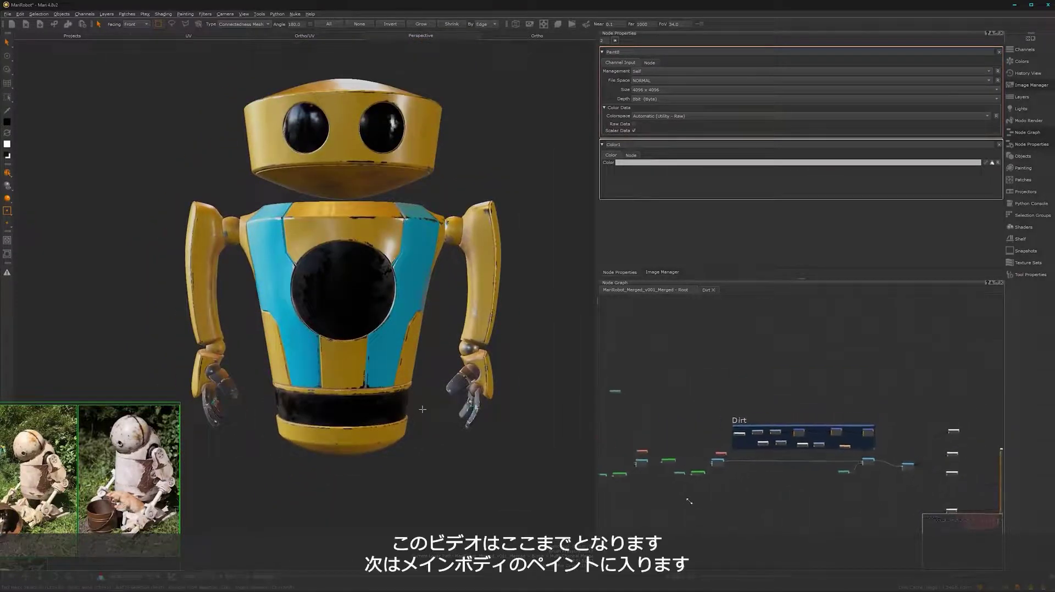
{"action": "mouse_move", "coordinate": [814, 490]}
{"action": "middle_mouse_down", "text": "alt"}
{"action": "mouse_move", "coordinate": [850, 495]}
{"action": "mouse_move", "coordinate": [808, 505]}
{"action": "middle_mouse_up", "text": "alt"}
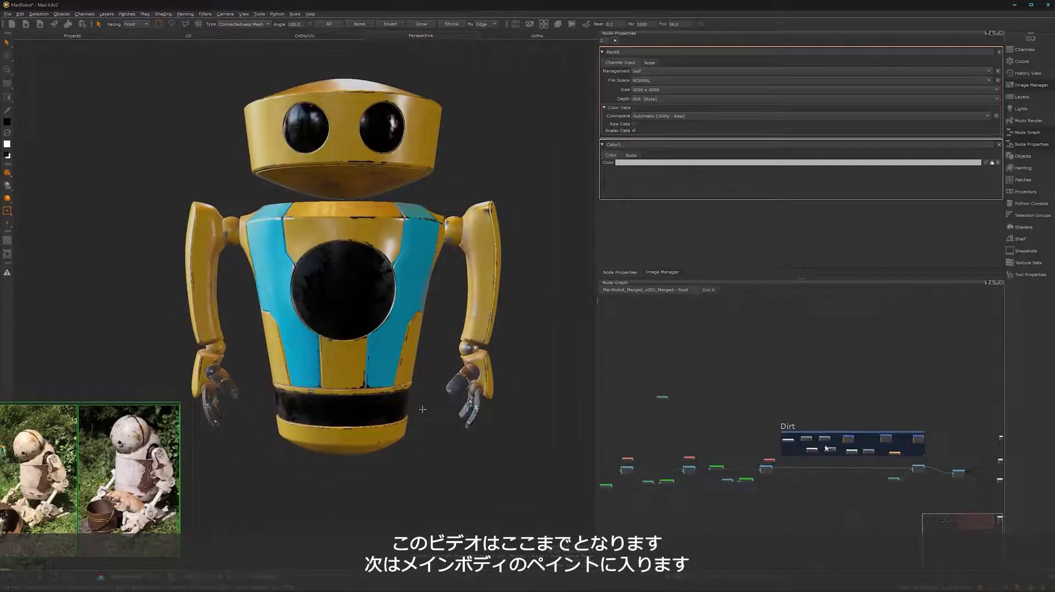
{"action": "left_click_drag", "start_coordinate": [417, 419], "coordinate": [395, 327], "text": "alt"}
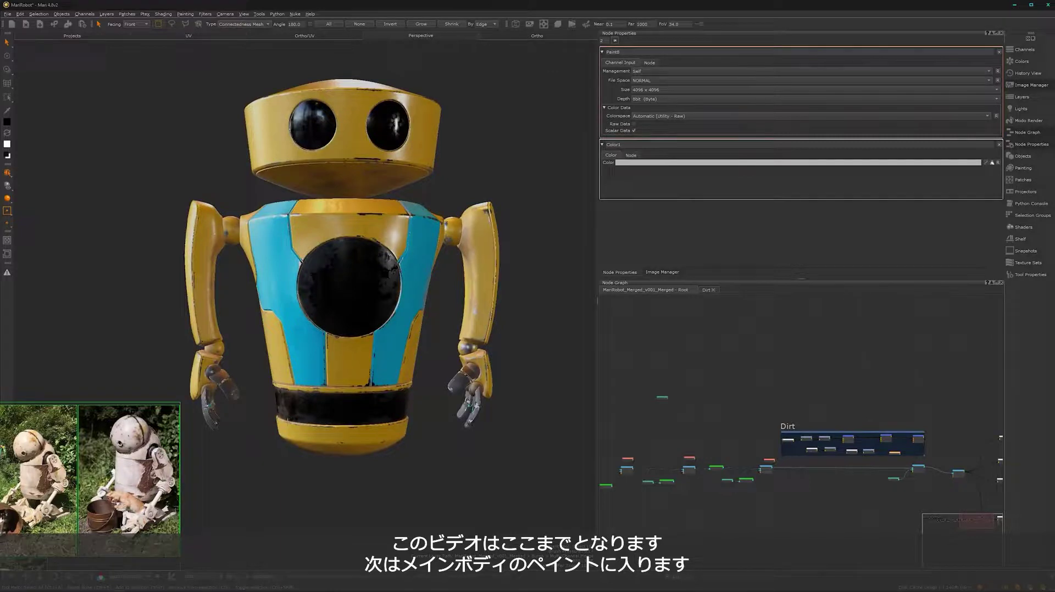
{"action": "middle_click_drag", "start_coordinate": [336, 335], "coordinate": [314, 356], "text": "alt"}
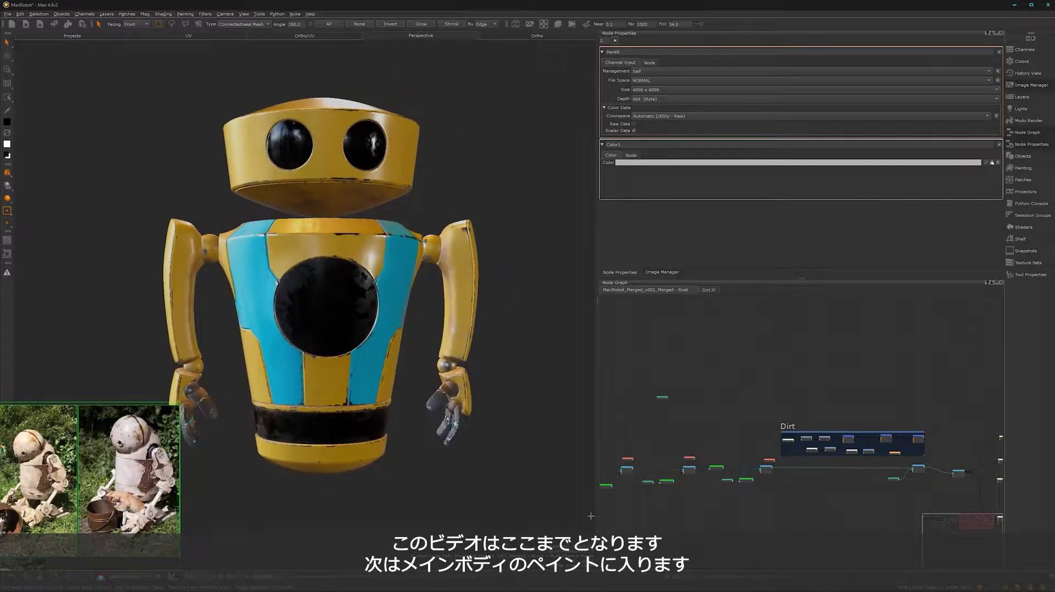